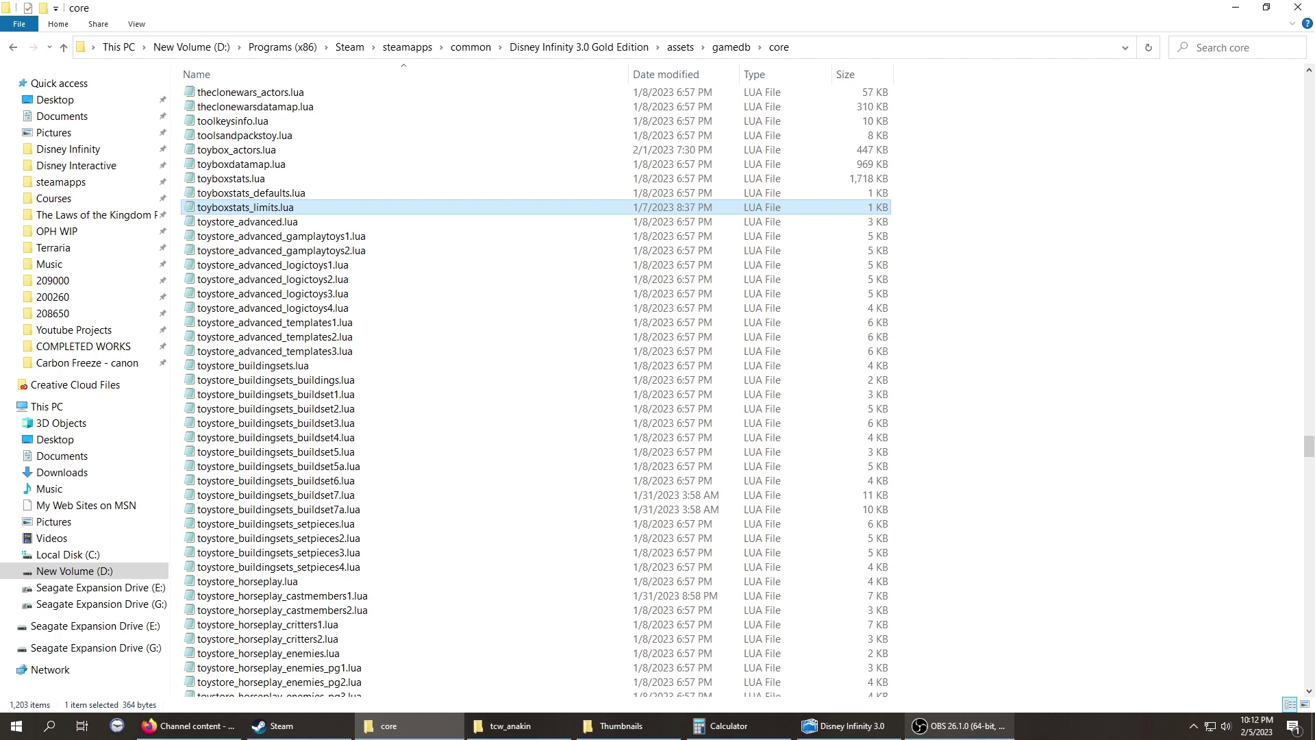
Open Calculator and the toyboxstats_limits.lua file from the core folder, and highlight the limit entries from the SystemRam value onward
mouse_move(844, 726)
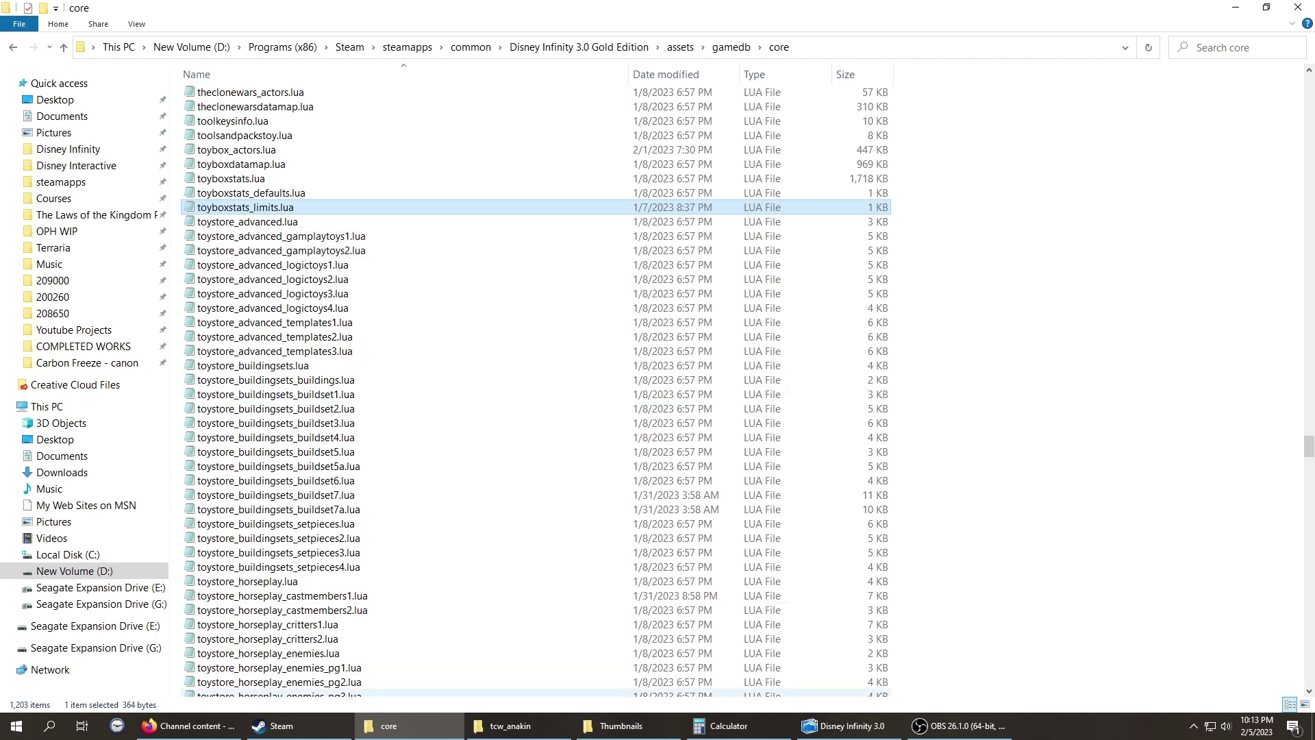
click(729, 726)
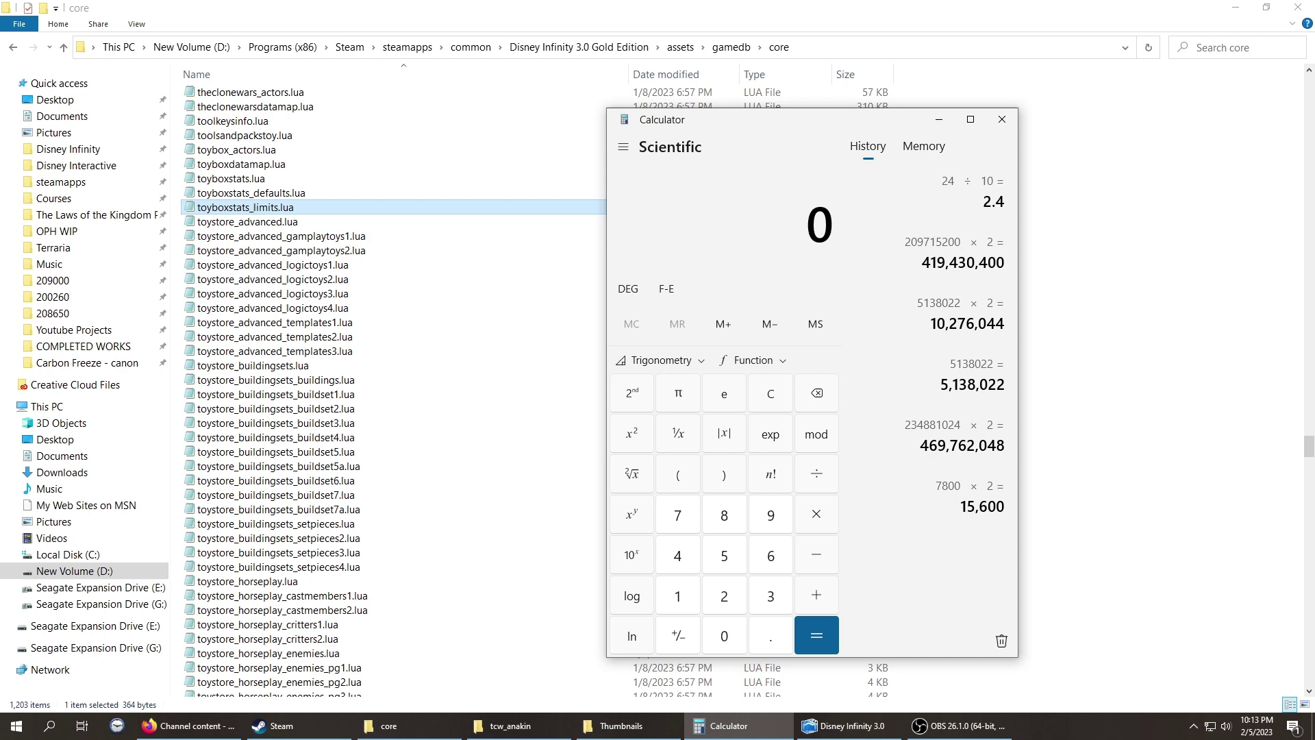
double_click(245, 207)
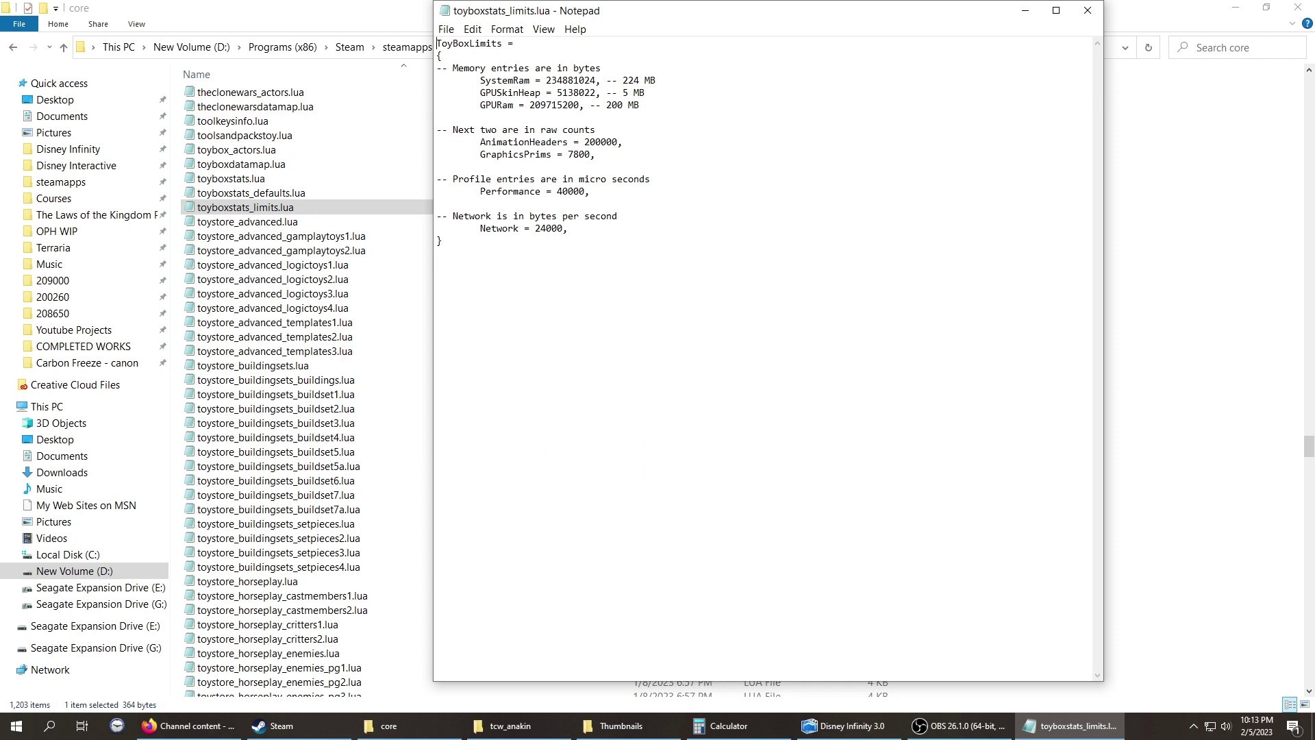
drag(546, 80, 444, 241)
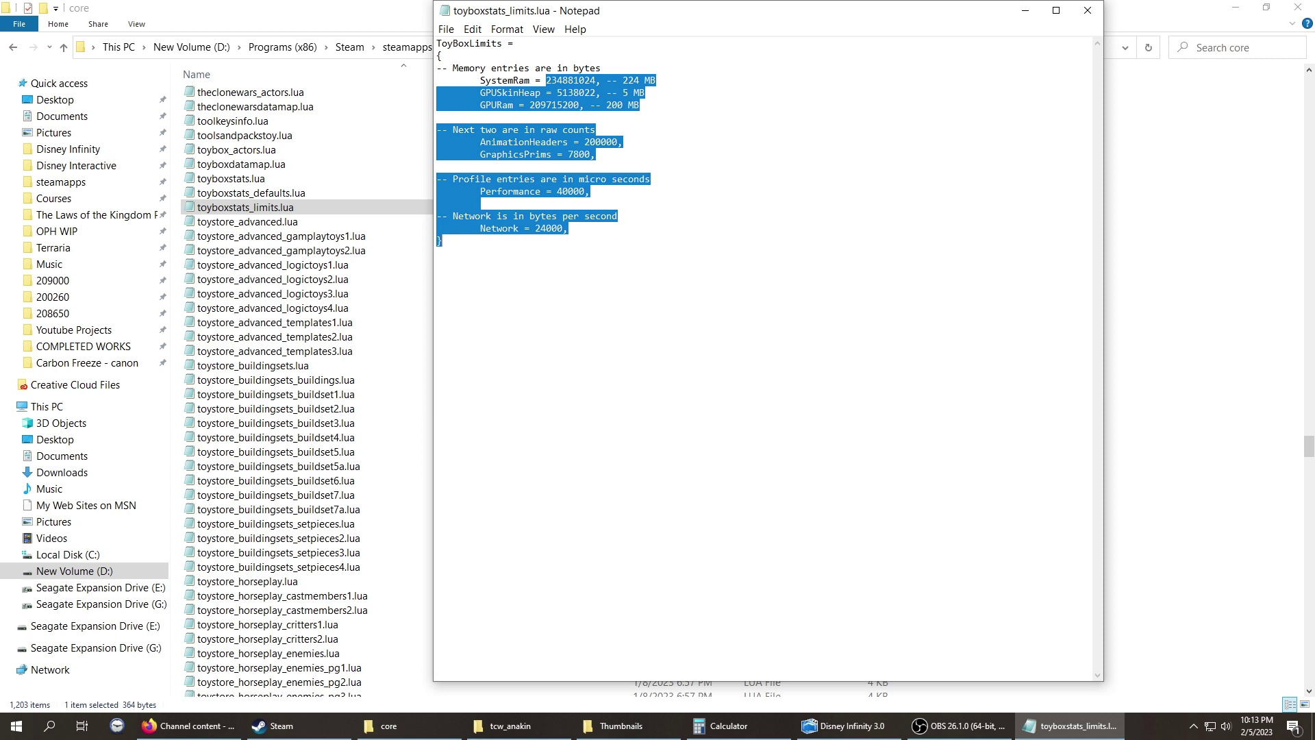
Calculate 24 divided by 10 in Calculator, and clear the result
click(721, 726)
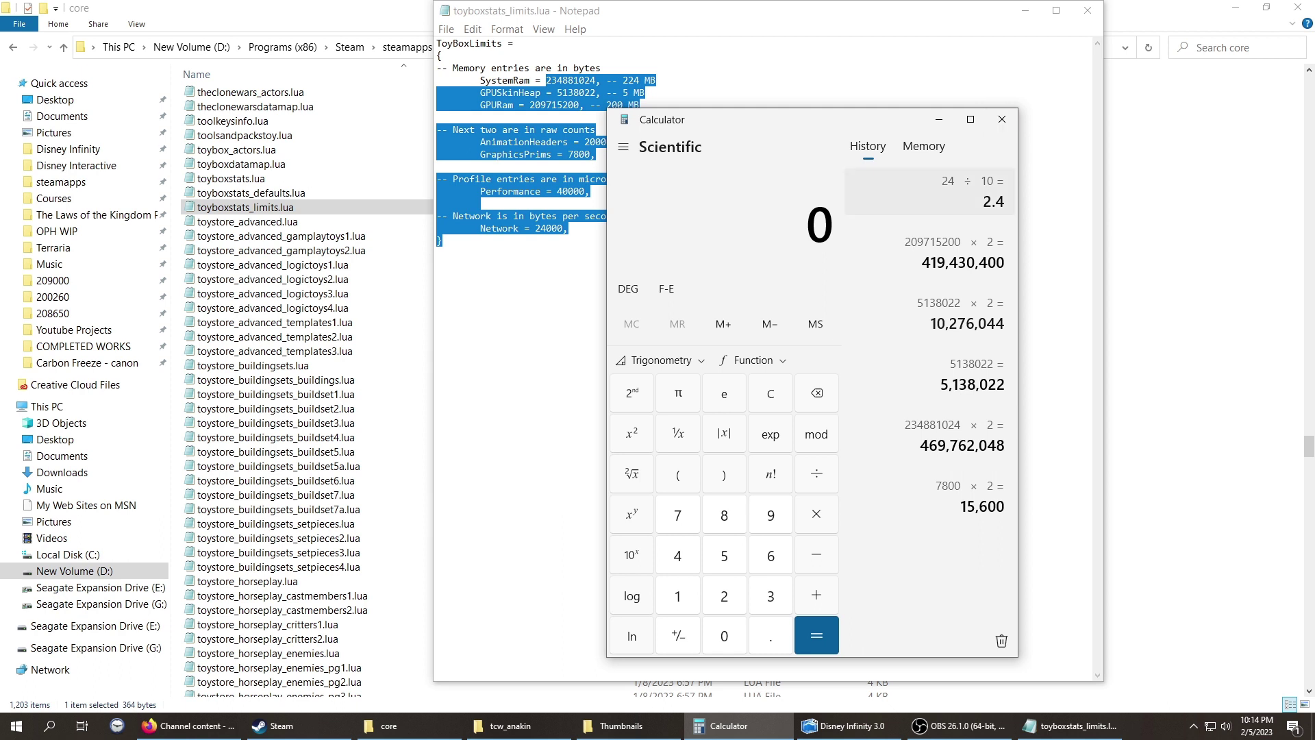
drag(797, 112, 820, 114)
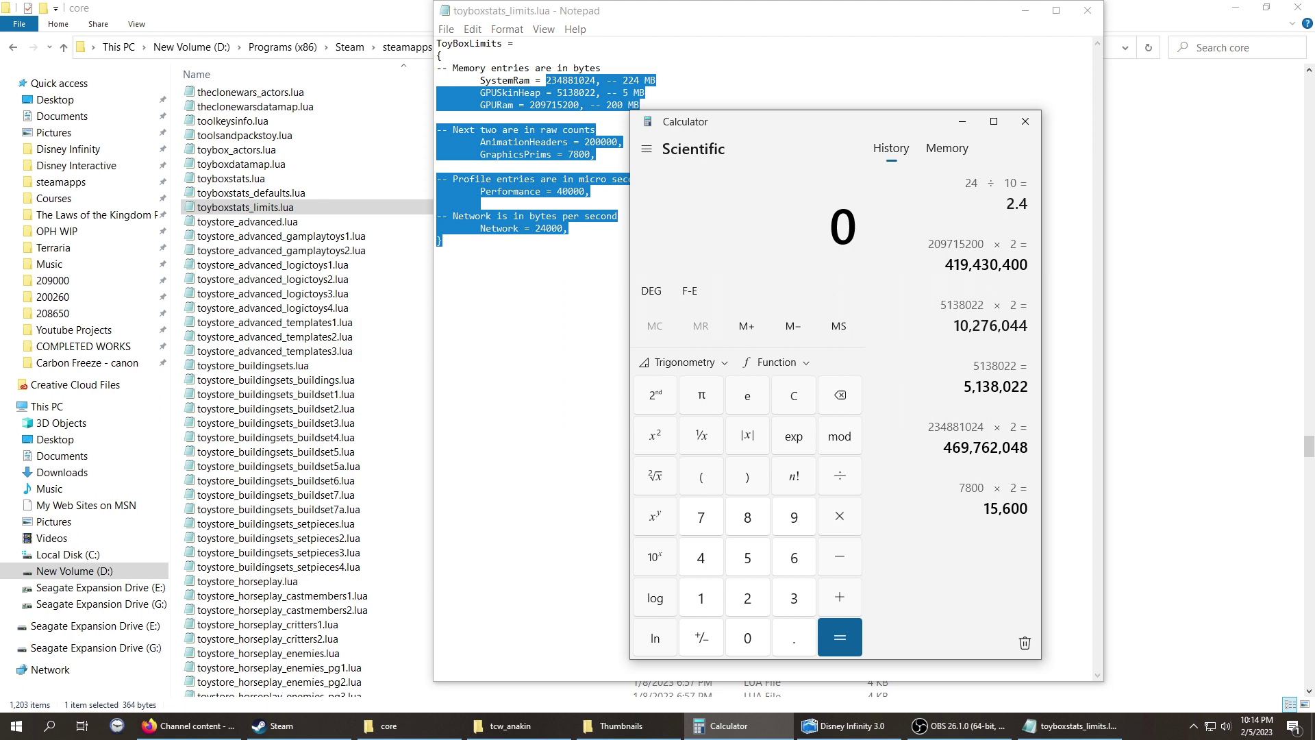
text(24/)
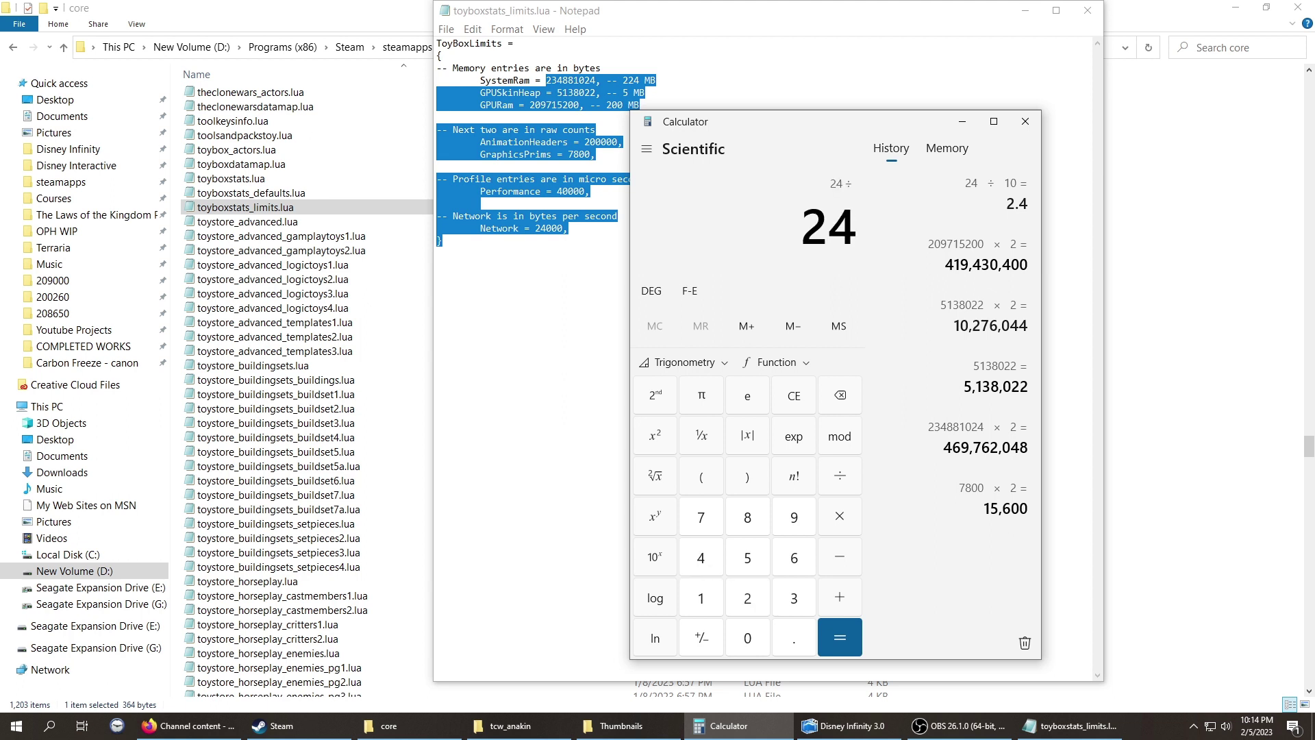
text(10)
key(Return)
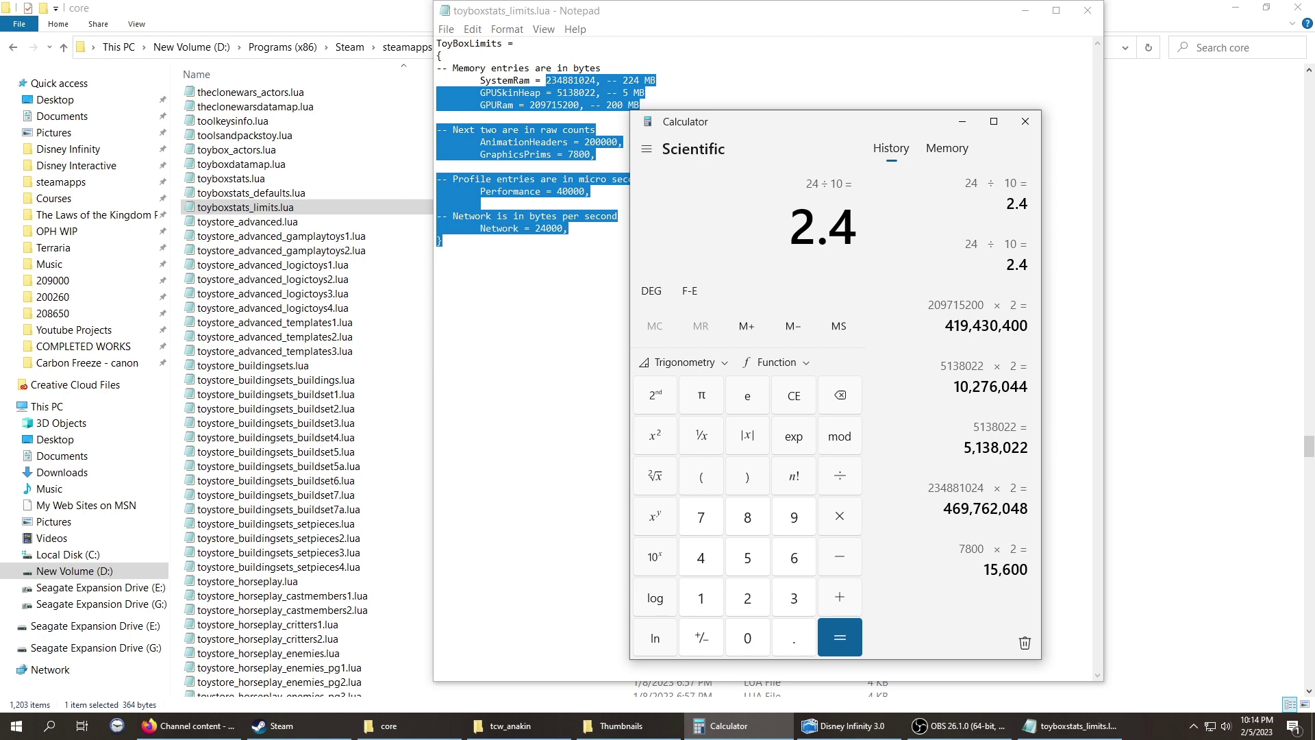
key(Escape)
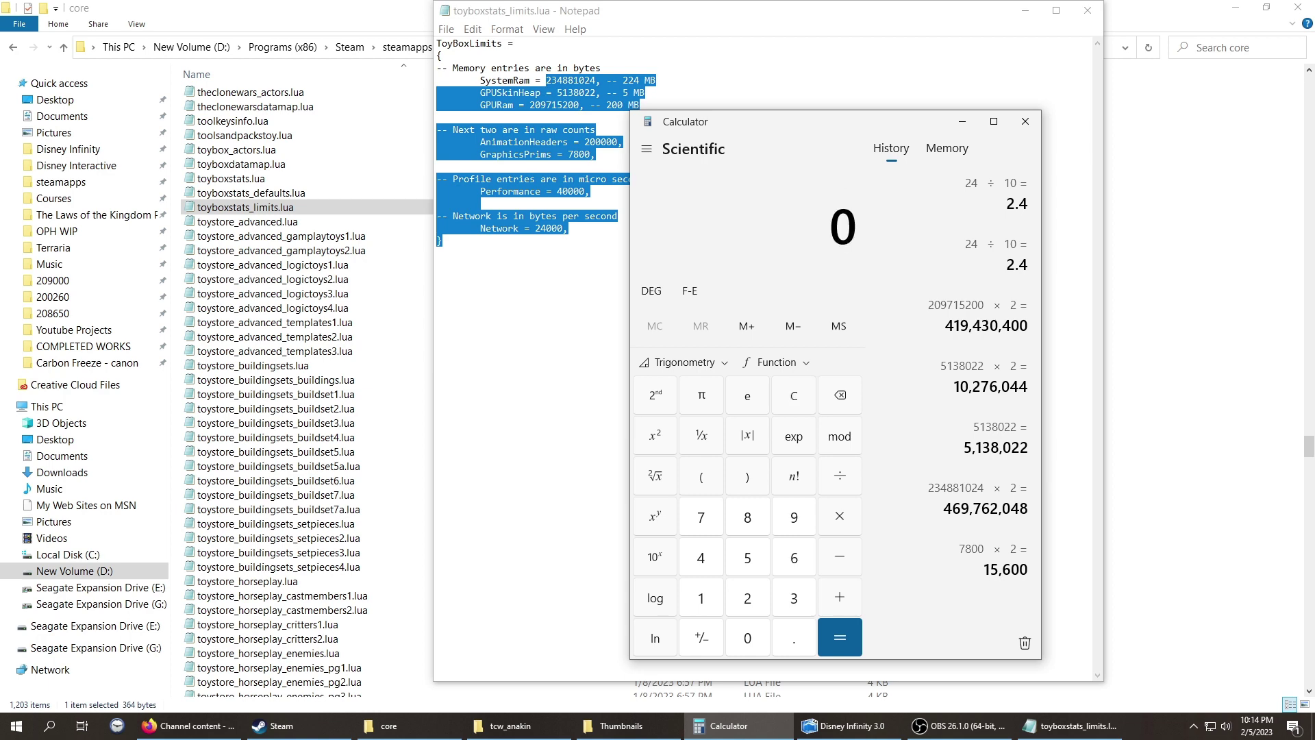
Start Excel and create a blank workbook
click(16, 725)
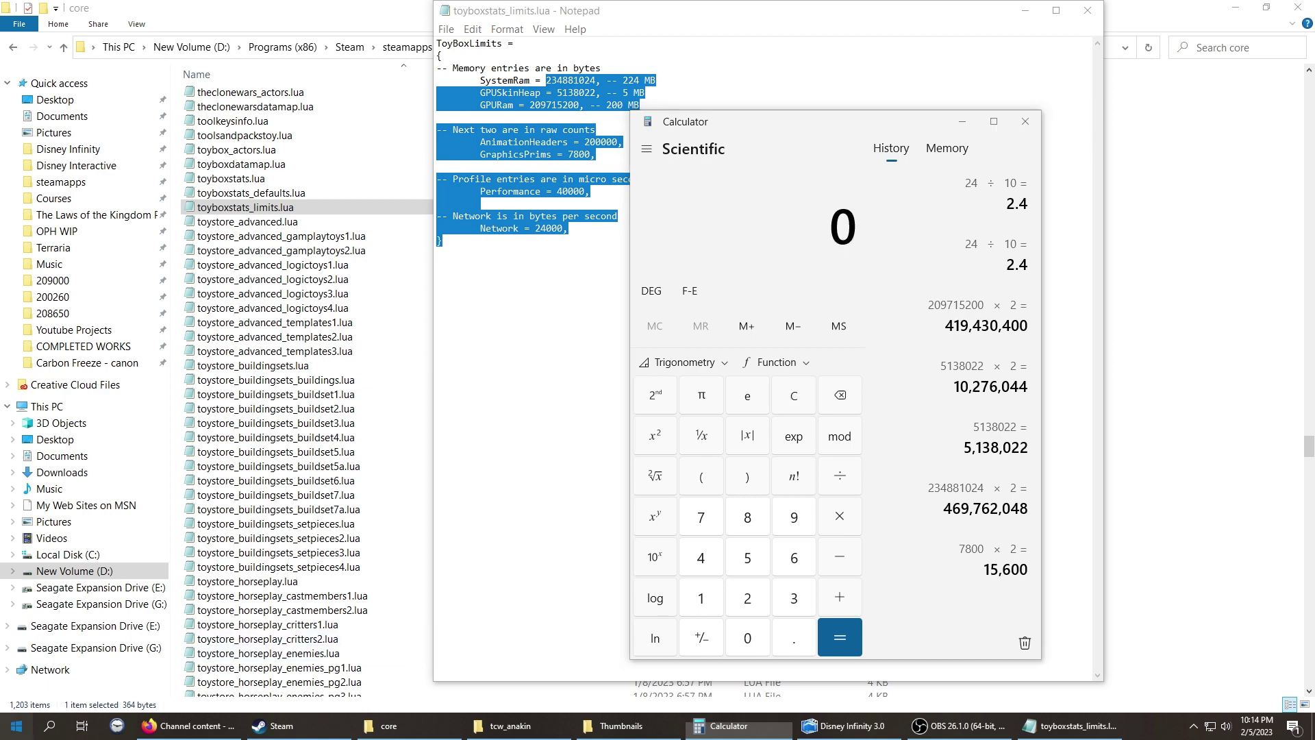
click(273, 526)
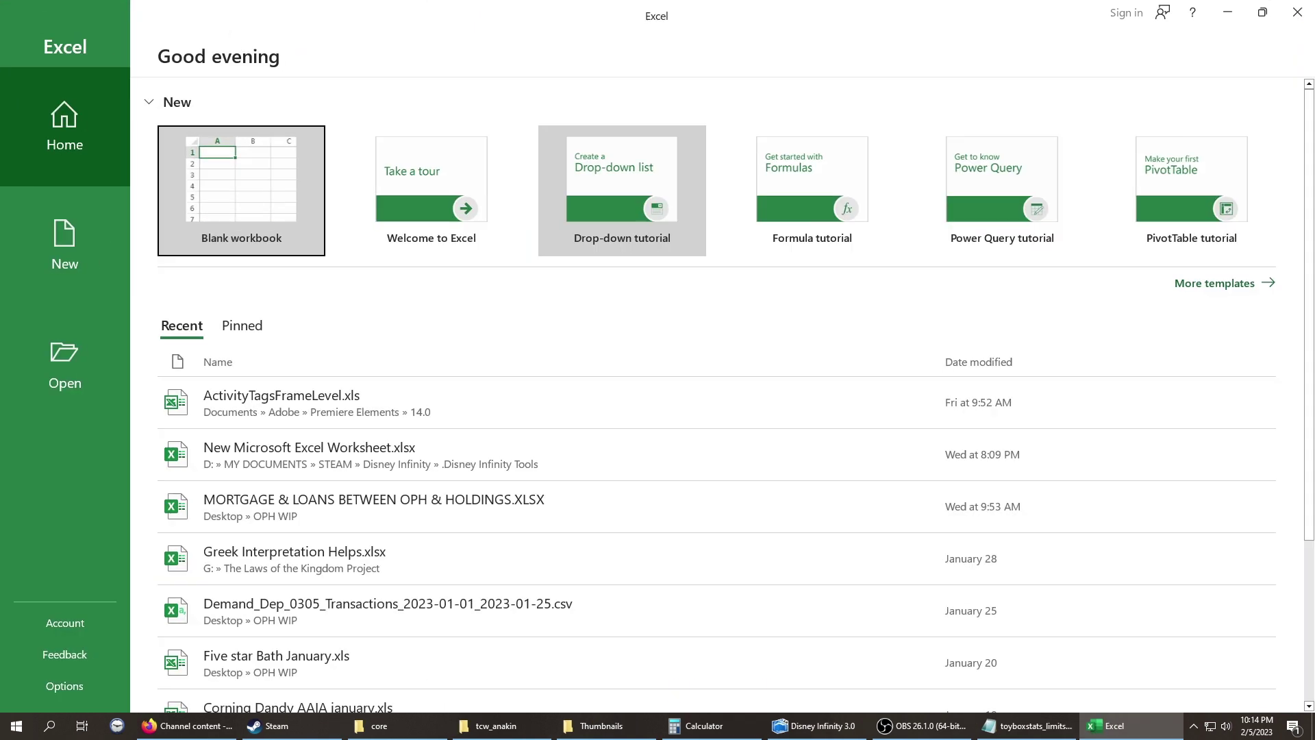
click(241, 190)
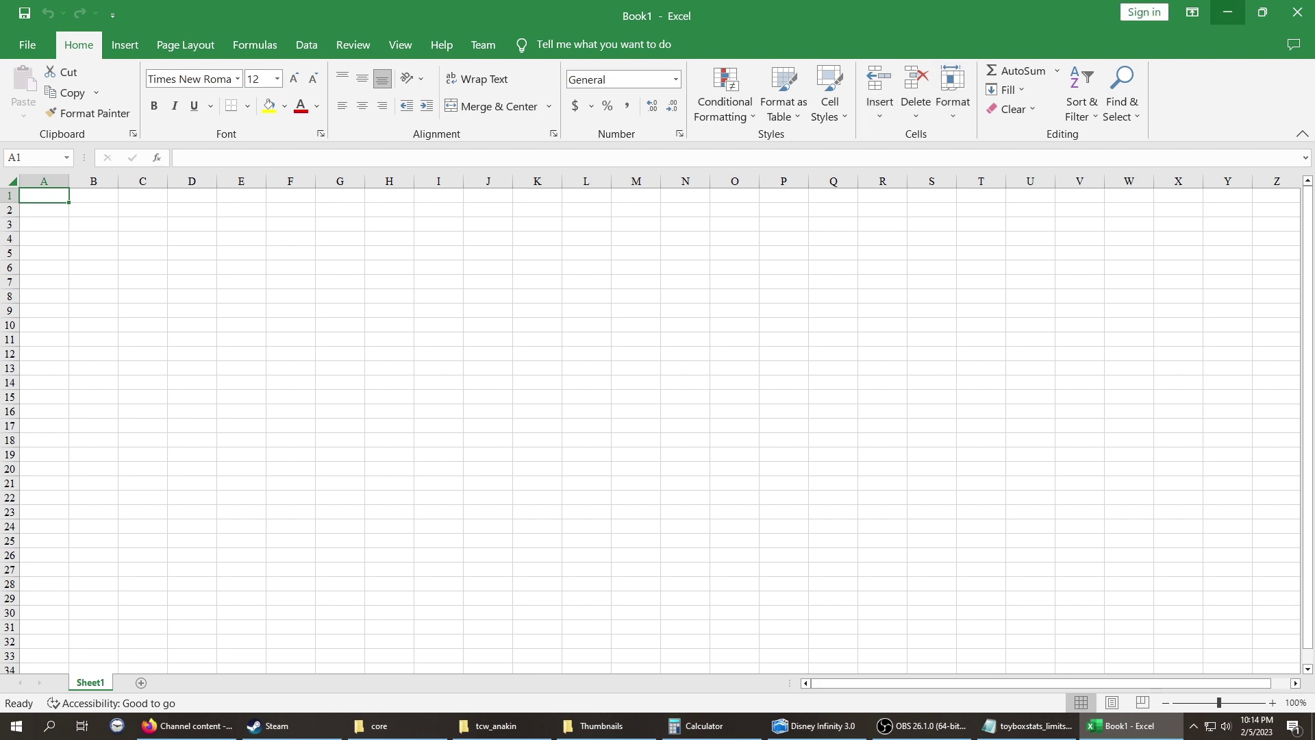
Copy the SystemRam value 234881024 from the limits file and paste it into cell A1 of the Excel workbook
click(1227, 12)
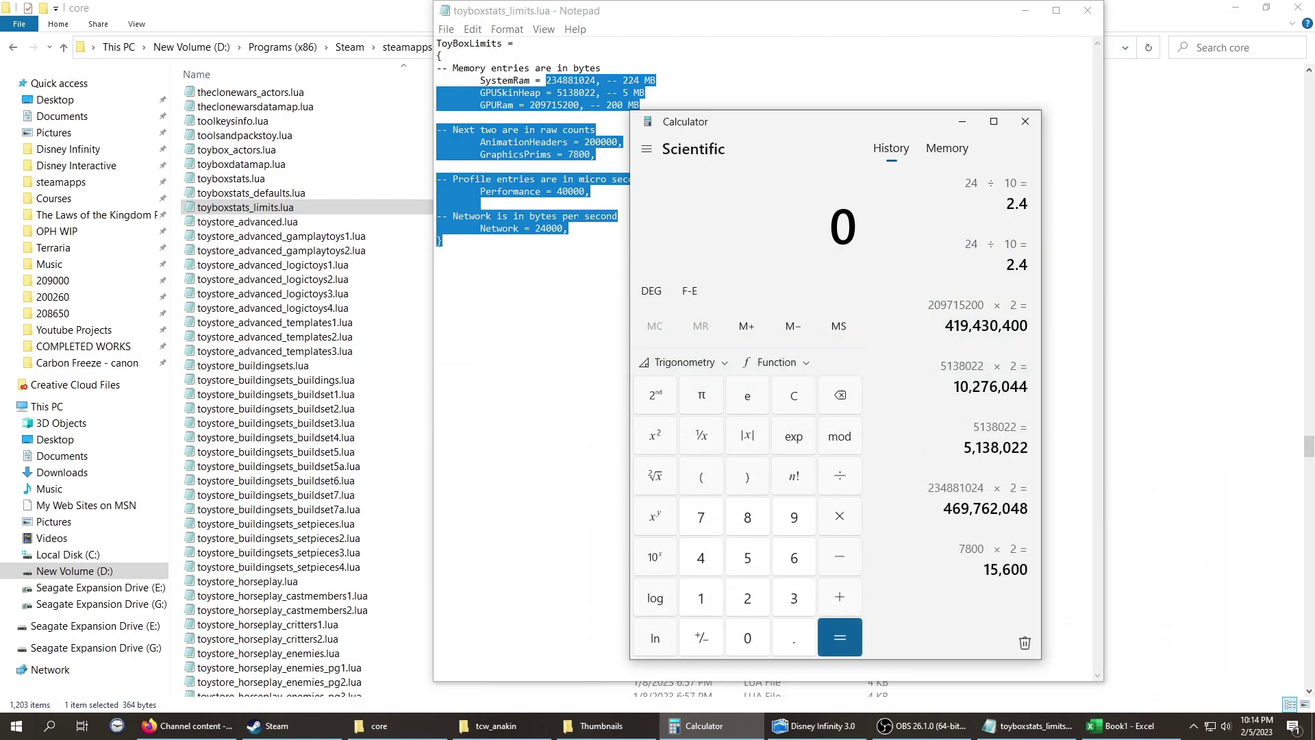
click(541, 301)
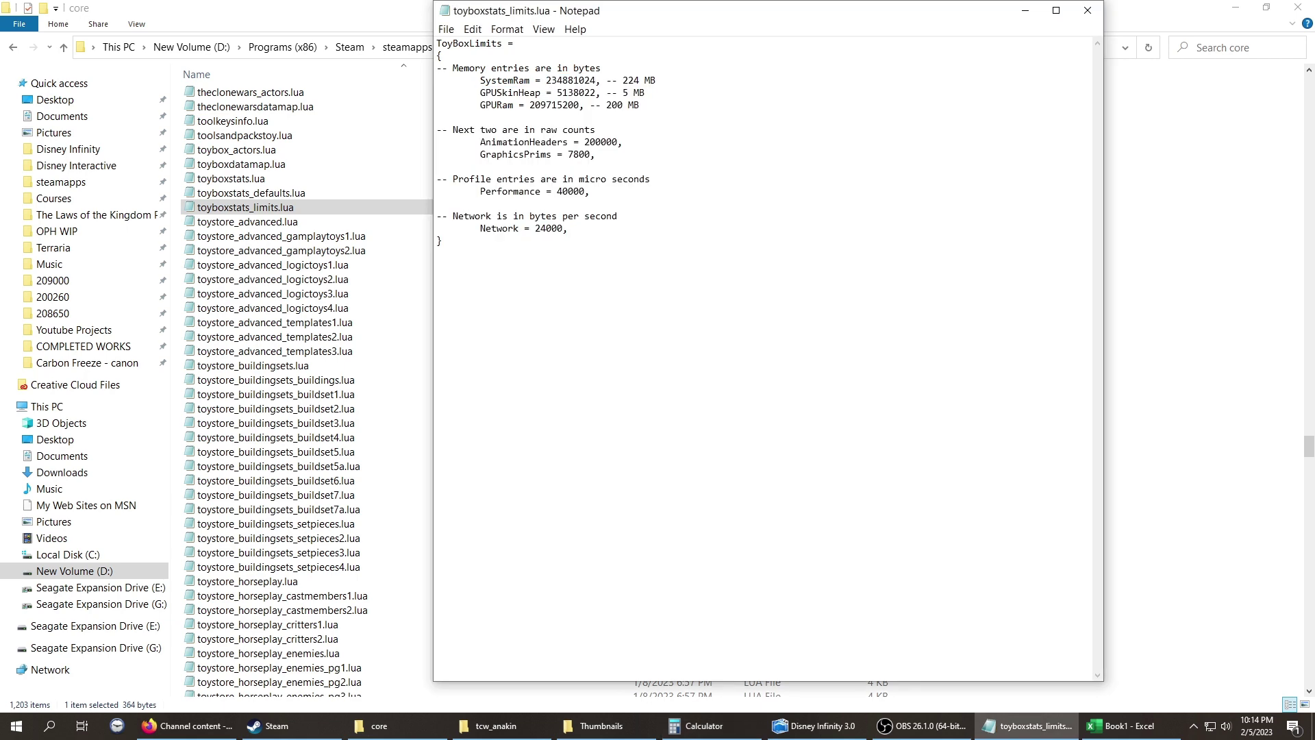
drag(595, 80, 546, 80)
key(ctrl+c)
key(alt+Tab)
key(alt+Tab)
key(Tab)
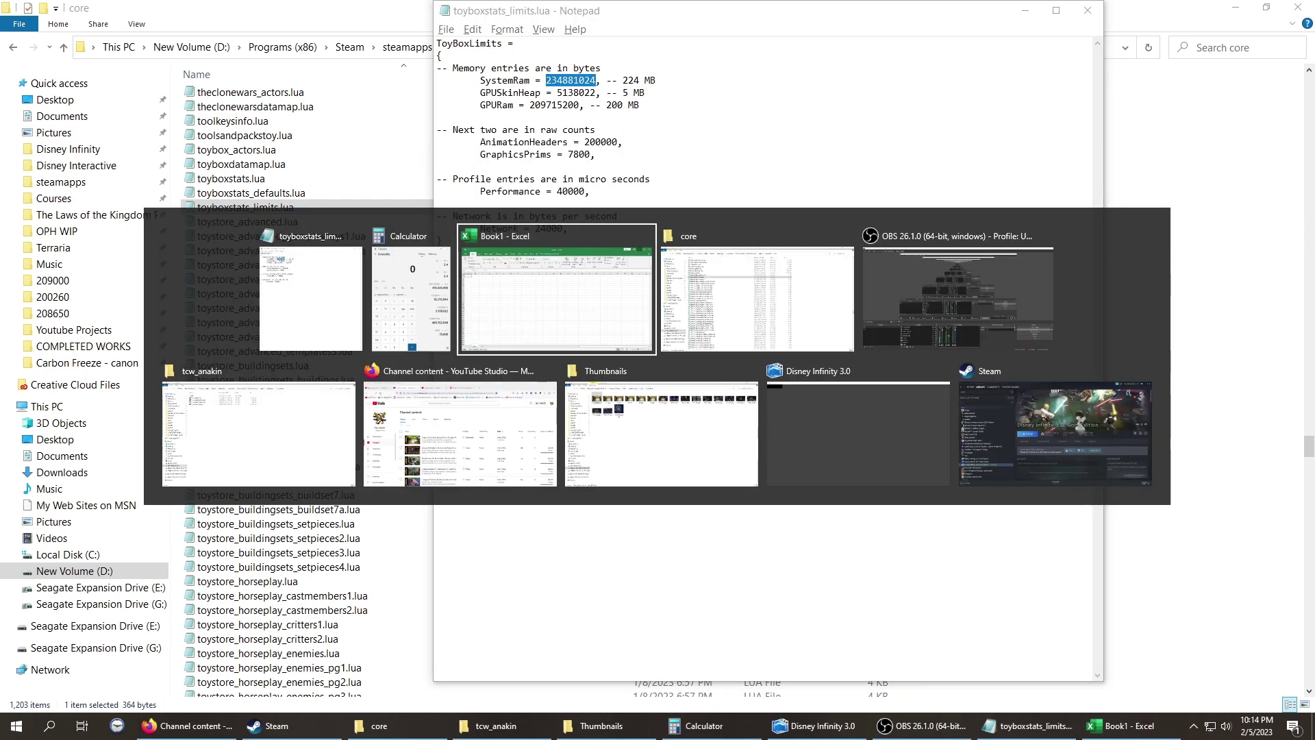
key(ctrl+v)
key(alt+Tab)
key(alt+Tab)
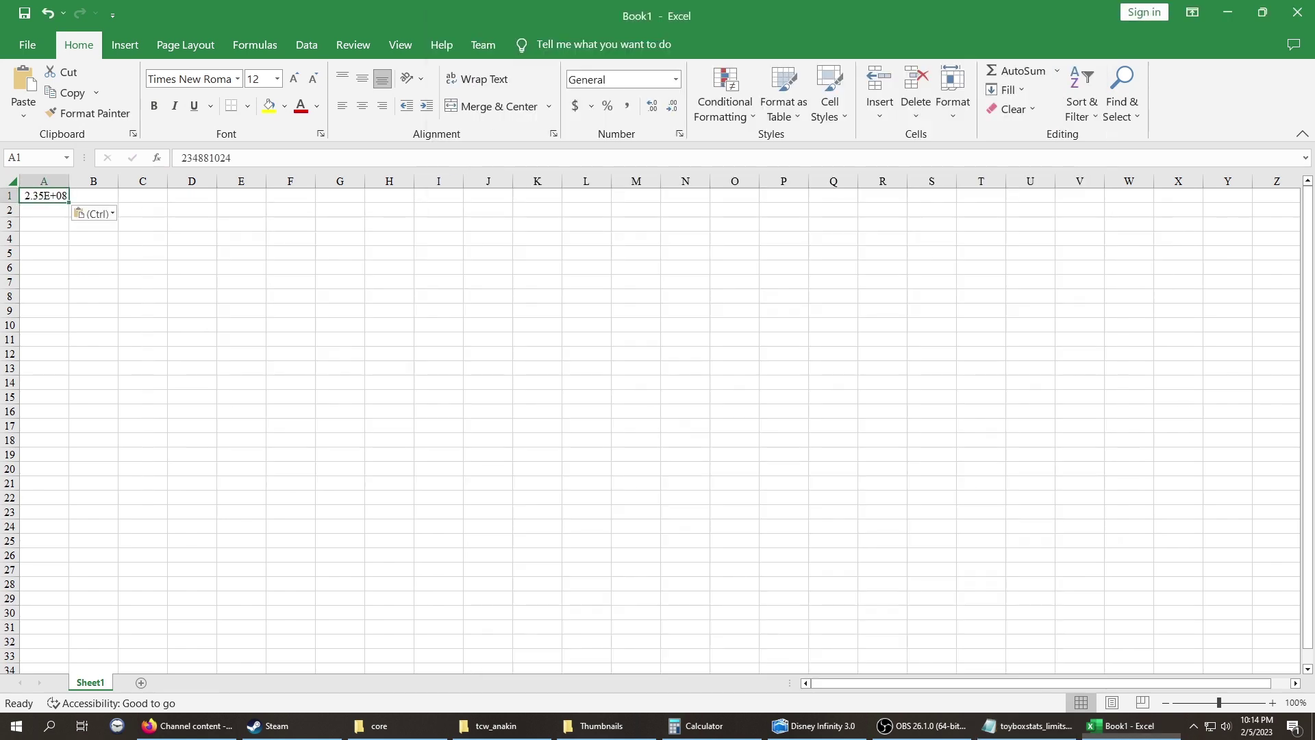
Clear the whole worksheet's contents and apply the Comma number style to all cells
key(Return)
key(ctrl+a)
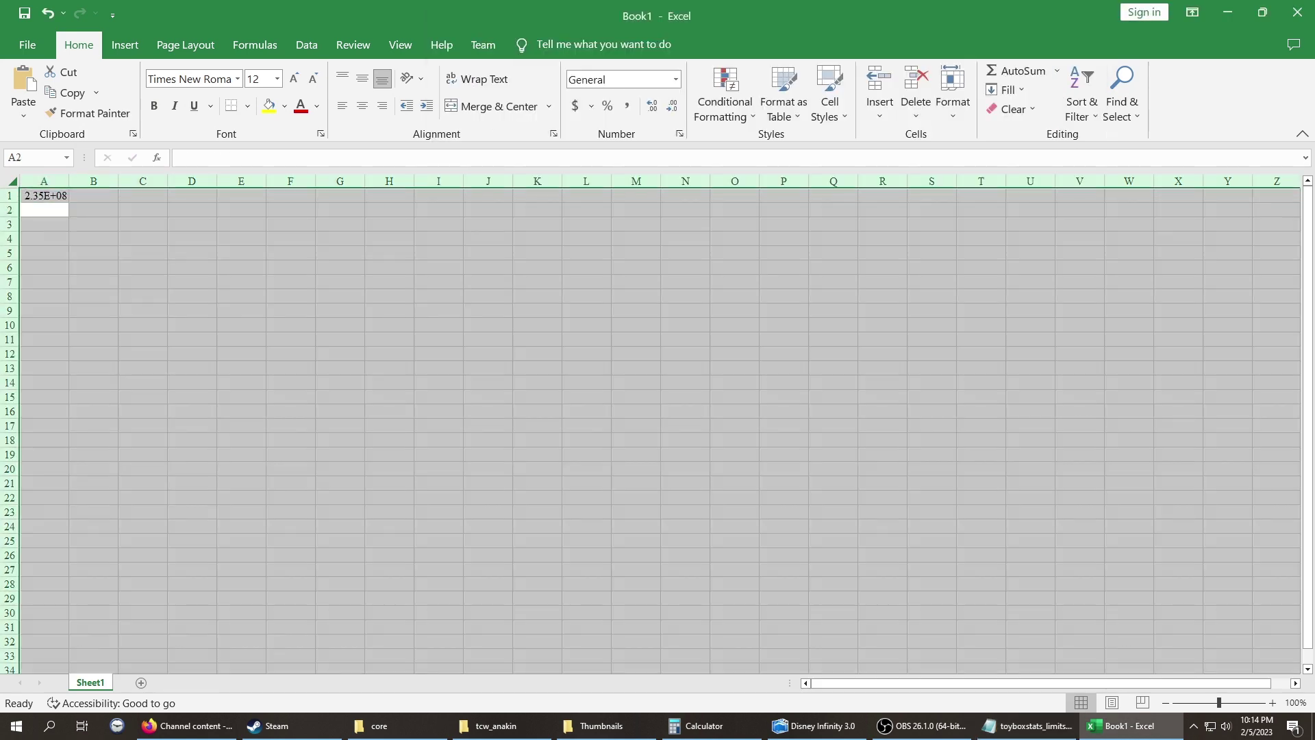
key(Delete)
click(626, 107)
click(389, 209)
key(ctrl+Home)
Paste the copied SystemRam value 234881024 into cell A1 and autofit the width of column A
key(alt+Tab)
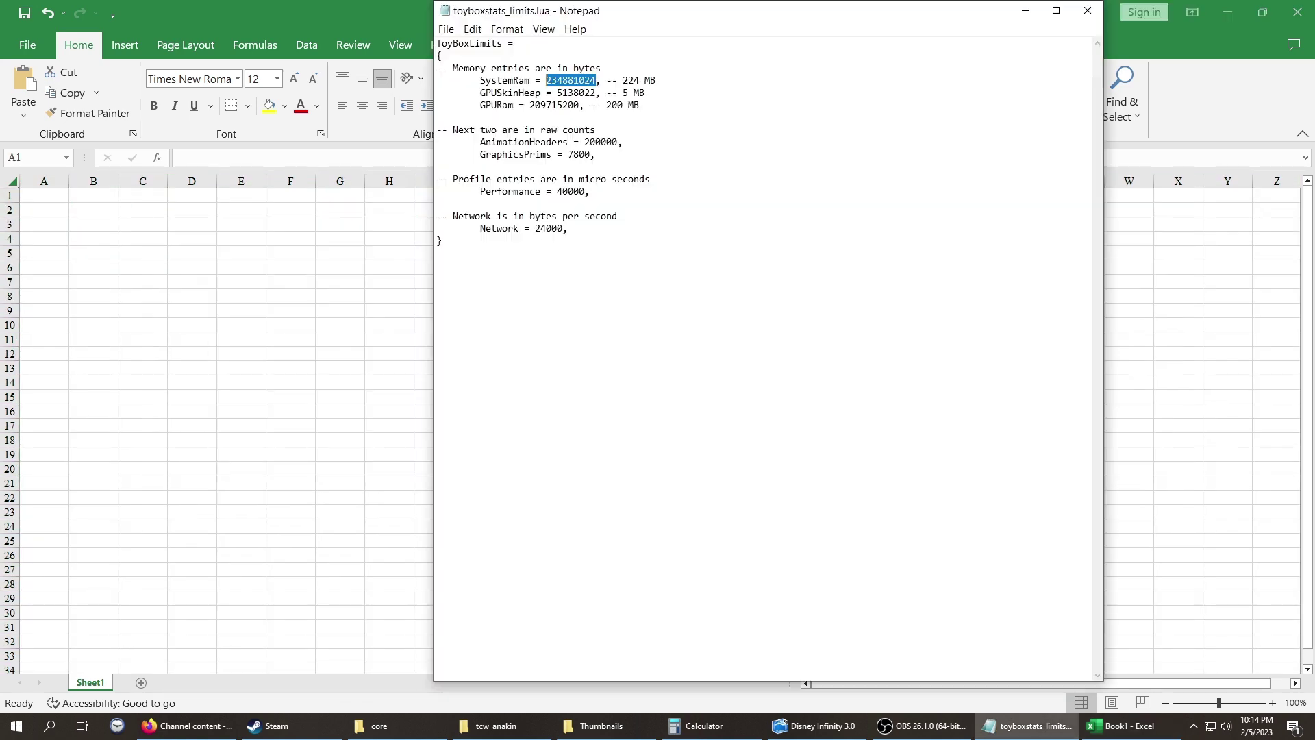
key(alt+Tab)
key(ctrl+v)
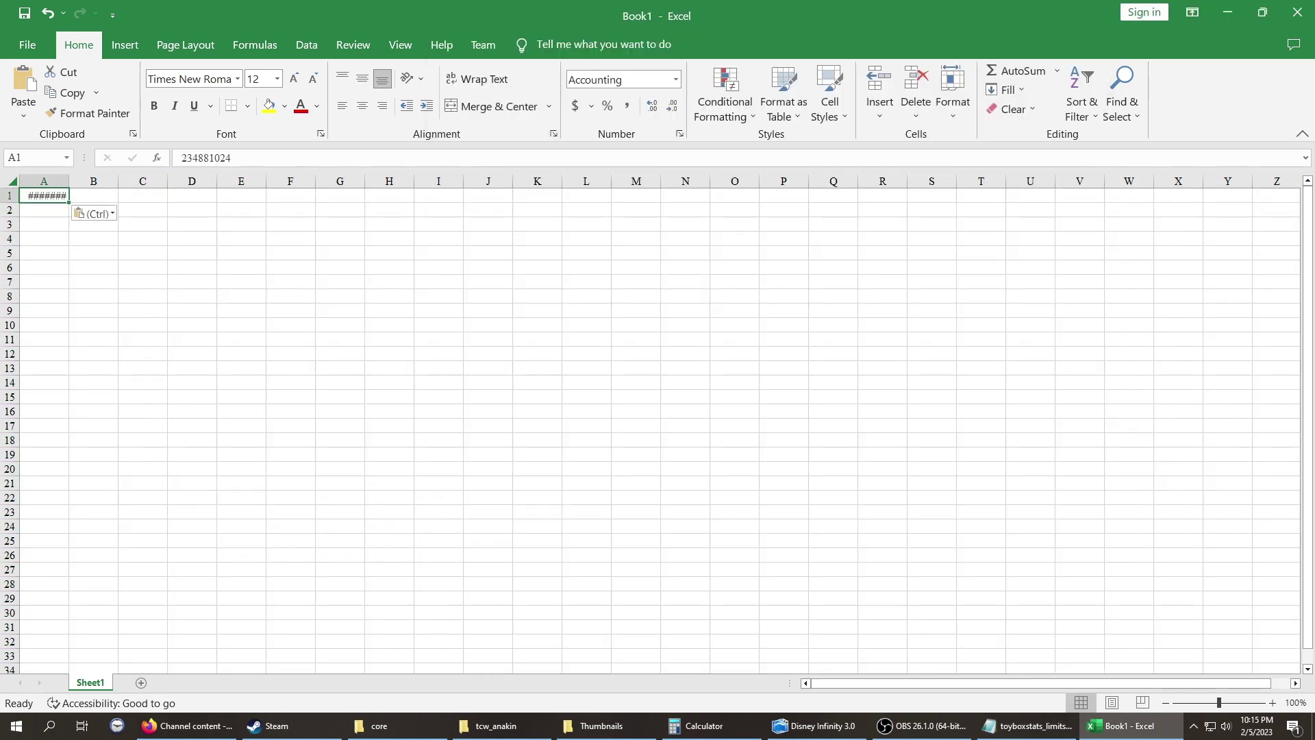
key(alt+h)
key(o)
key(i)
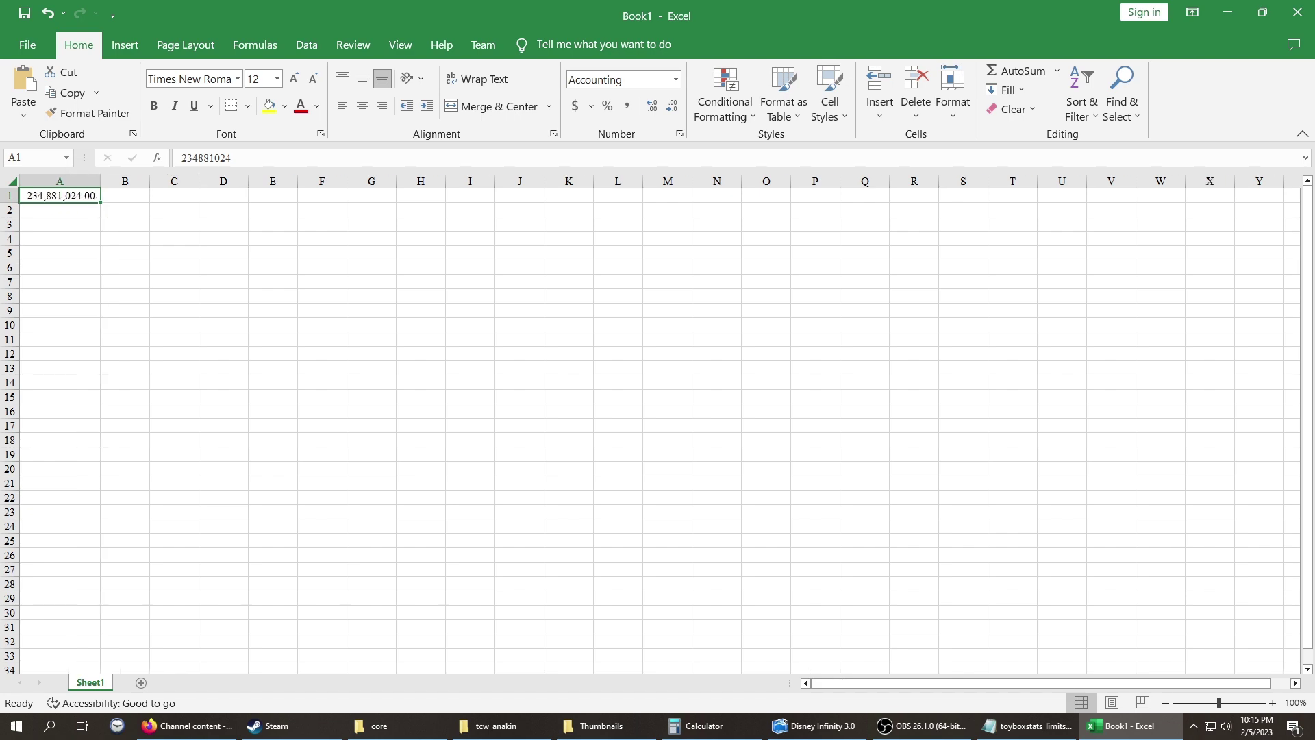
Copy the GPUSkinHeap value 5138022 from the limits file into cell A2
key(alt+Tab)
click(546, 92)
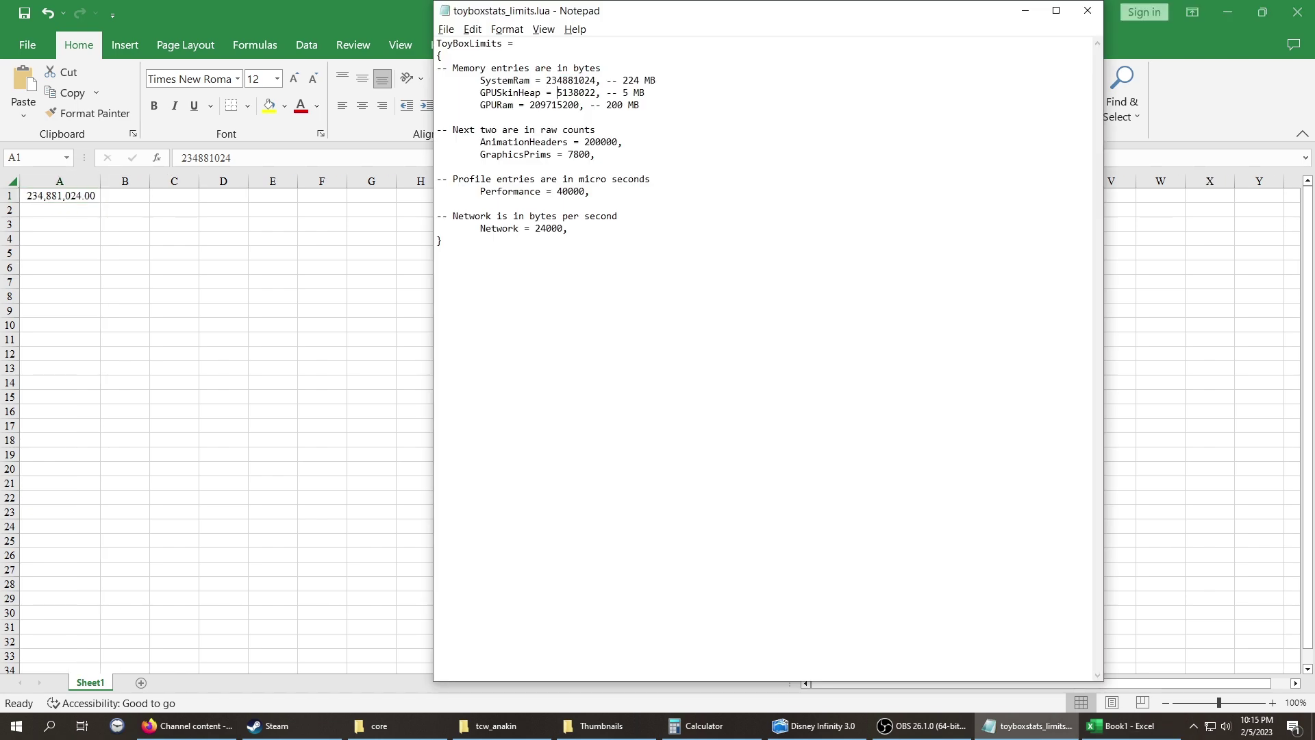
key(shift+Right)
key(shift+Right)
key(shift+Right)
key(shift+Right)
key(shift+Right)
key(shift+Right)
key(shift+Right)
key(ctrl+c)
key(alt+Tab)
key(Down)
key(ctrl+v)
Copy the GPURam value 209715200 from the limits file into cell A3
key(alt+Tab)
click(595, 105)
key(Left)
key(shift+Left)
key(shift+Left)
key(shift+Left)
key(shift+Left)
key(shift+Left)
key(shift+Left)
key(shift+Left)
key(shift+Left)
key(shift+Left)
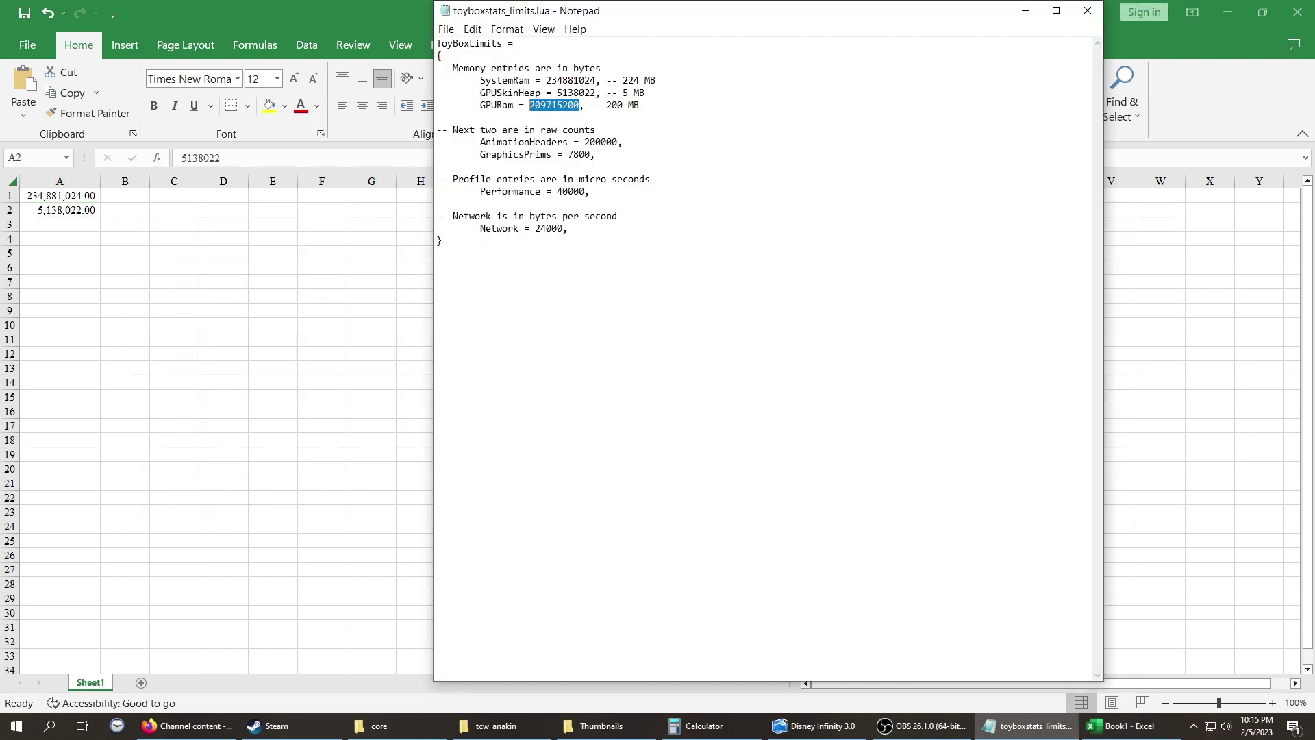
key(ctrl+c)
key(alt+Tab)
key(Down)
key(ctrl+v)
Copy the AnimationHeaders value 200000 from the limits file into cell A4
key(alt+Tab)
key(Down)
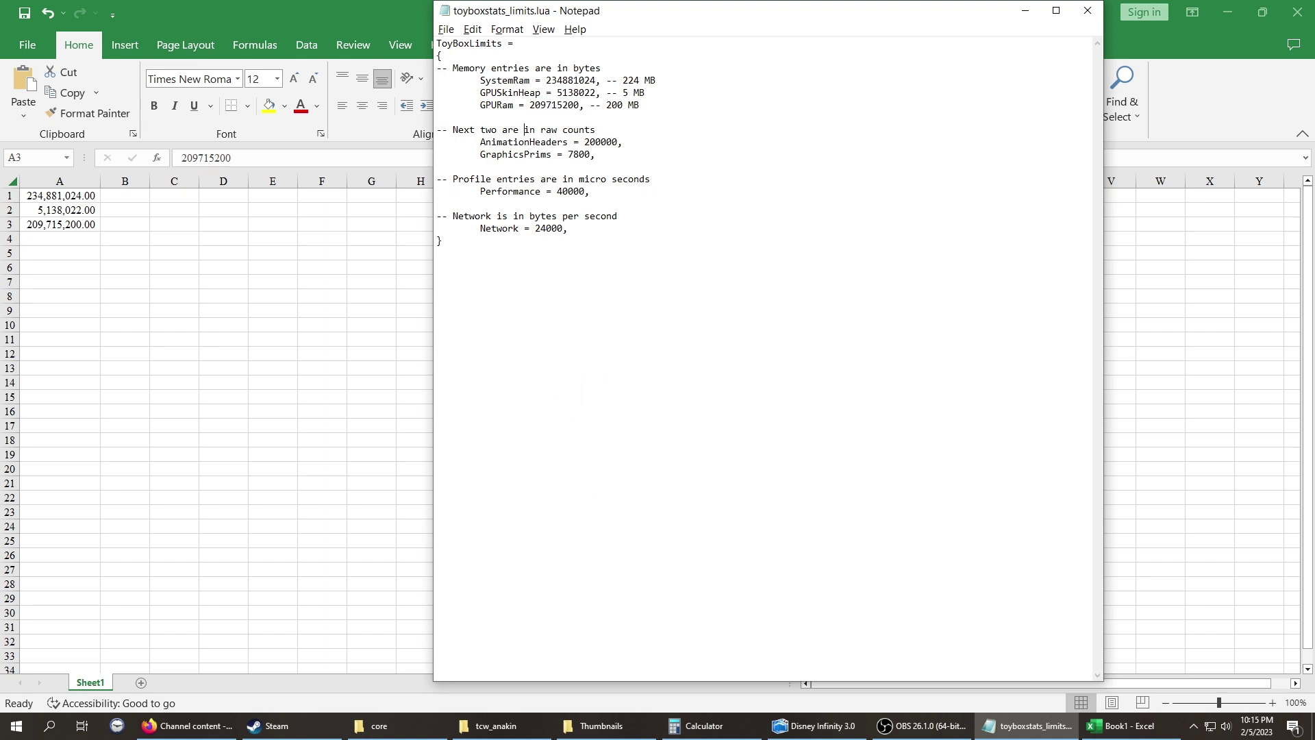
key(shift+Right)
key(shift+Right)
key(shift+Right)
key(shift+Right)
key(shift+Right)
key(shift+Right)
key(ctrl+c)
key(alt+Tab)
key(Down)
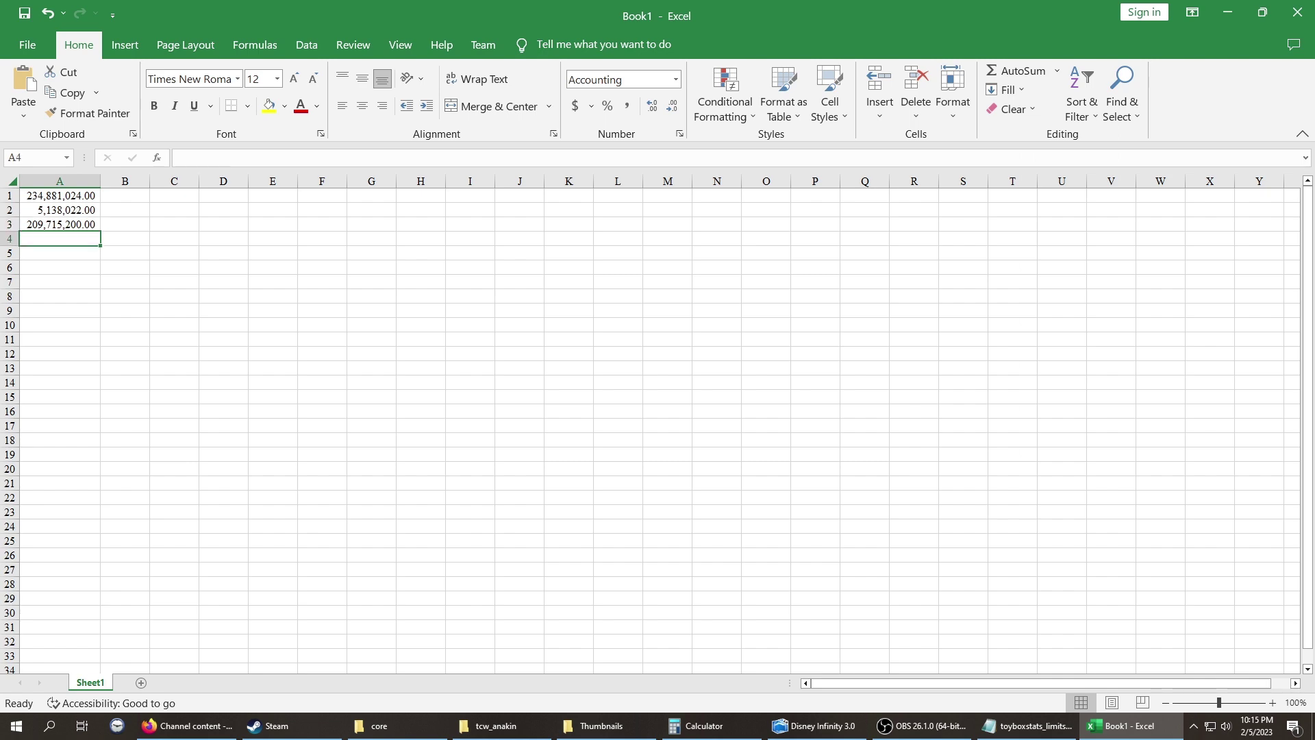
key(ctrl+v)
Copy the GraphicsPrims value 7800 from the limits file into cell A5
key(alt+Tab)
key(Down)
key(Left)
key(shift+Left)
key(shift+Left)
key(shift+Left)
key(shift+Left)
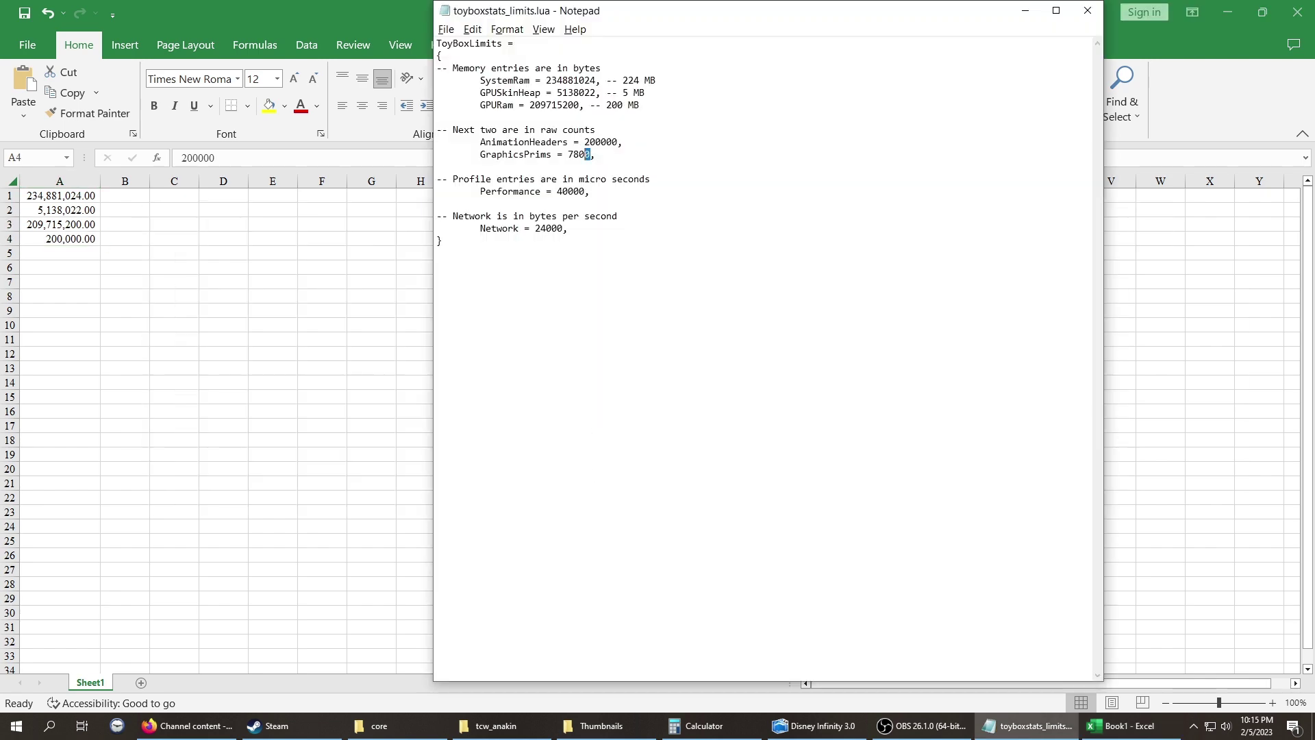
key(ctrl+c)
key(alt+Tab)
key(Down)
key(ctrl+v)
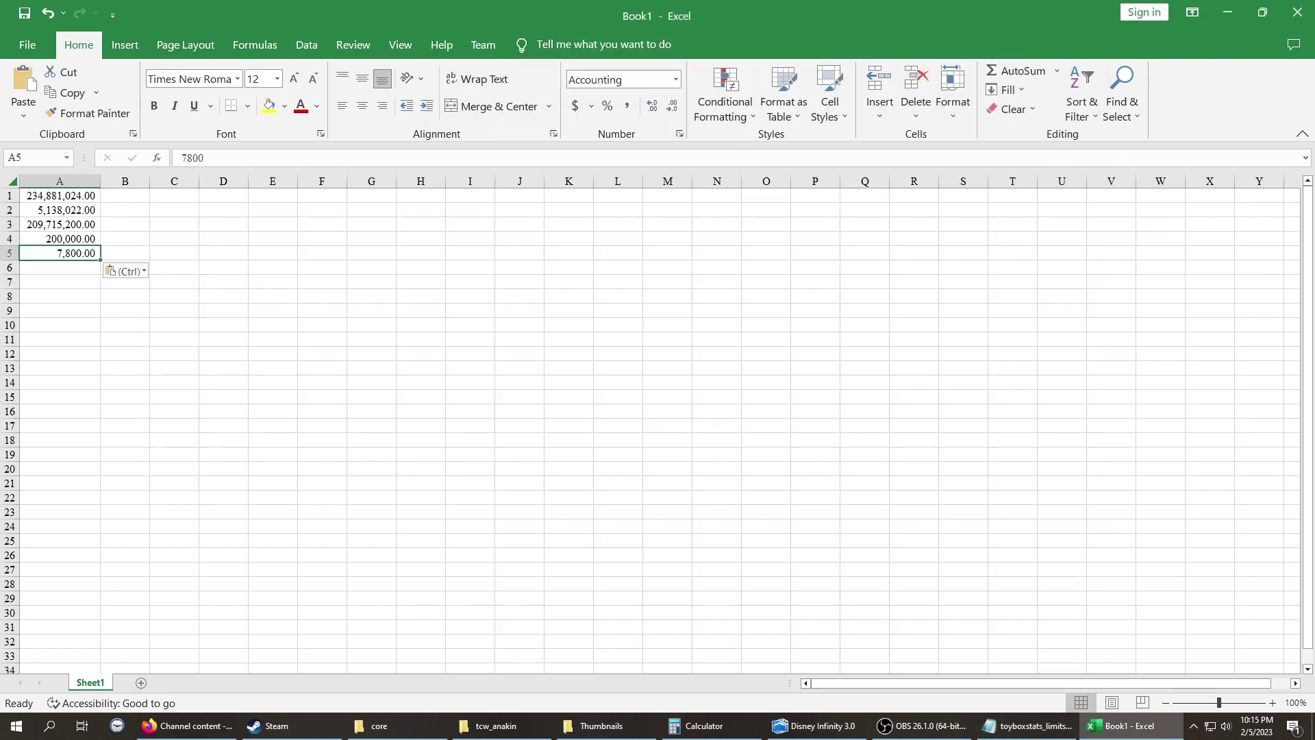
Copy the Performance value 40000 from the limits file into cell A6
key(alt+Tab)
key(Down)
key(Down)
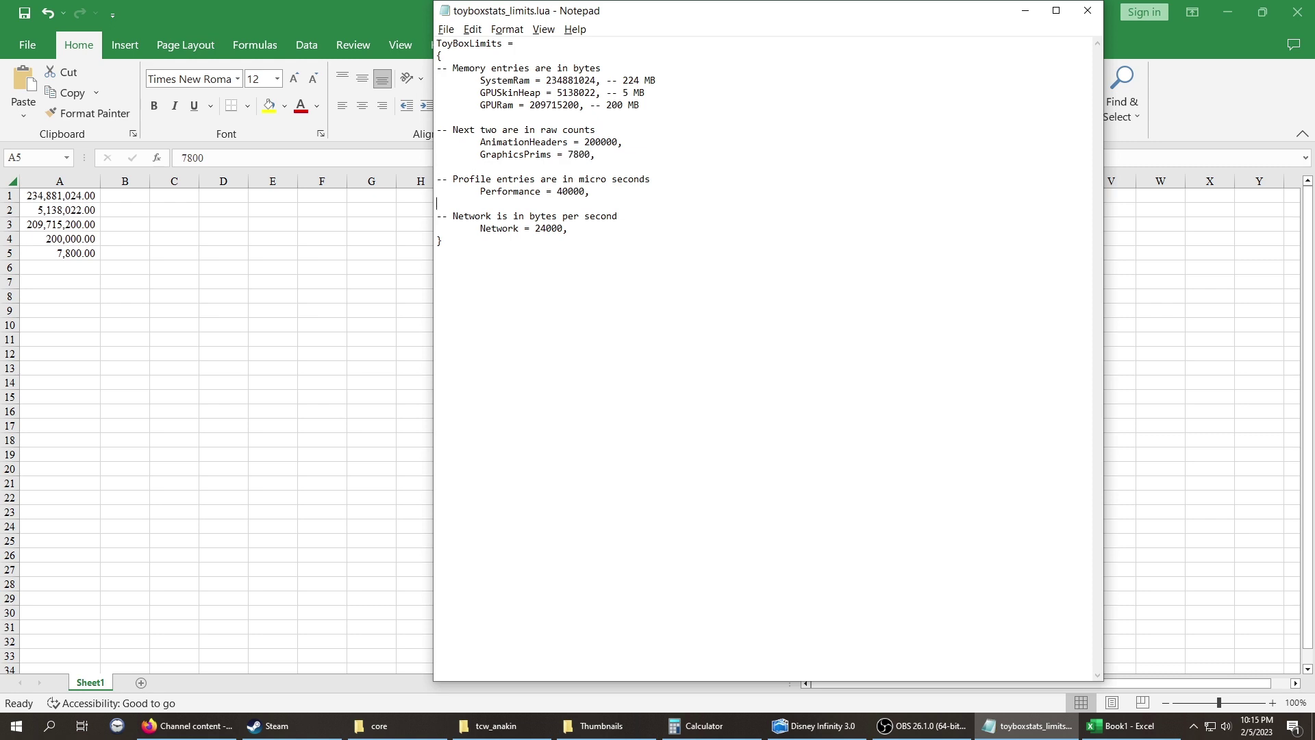
key(shift+Right)
key(shift+Right)
key(shift+Right)
key(shift+Right)
key(shift+Right)
key(ctrl+c)
key(alt+Tab)
key(Down)
key(ctrl+v)
Copy the Network value 24000 from the limits file into cell A7
key(alt+Tab)
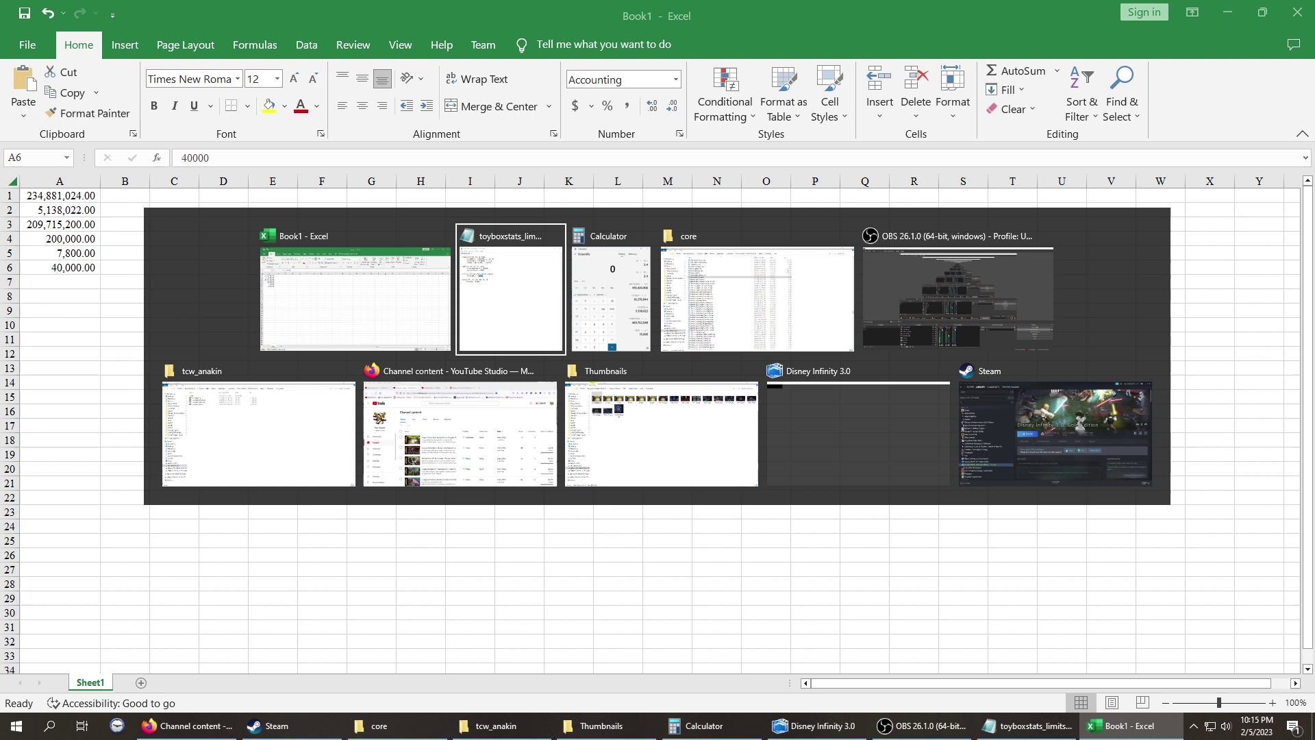
key(Down)
key(Down)
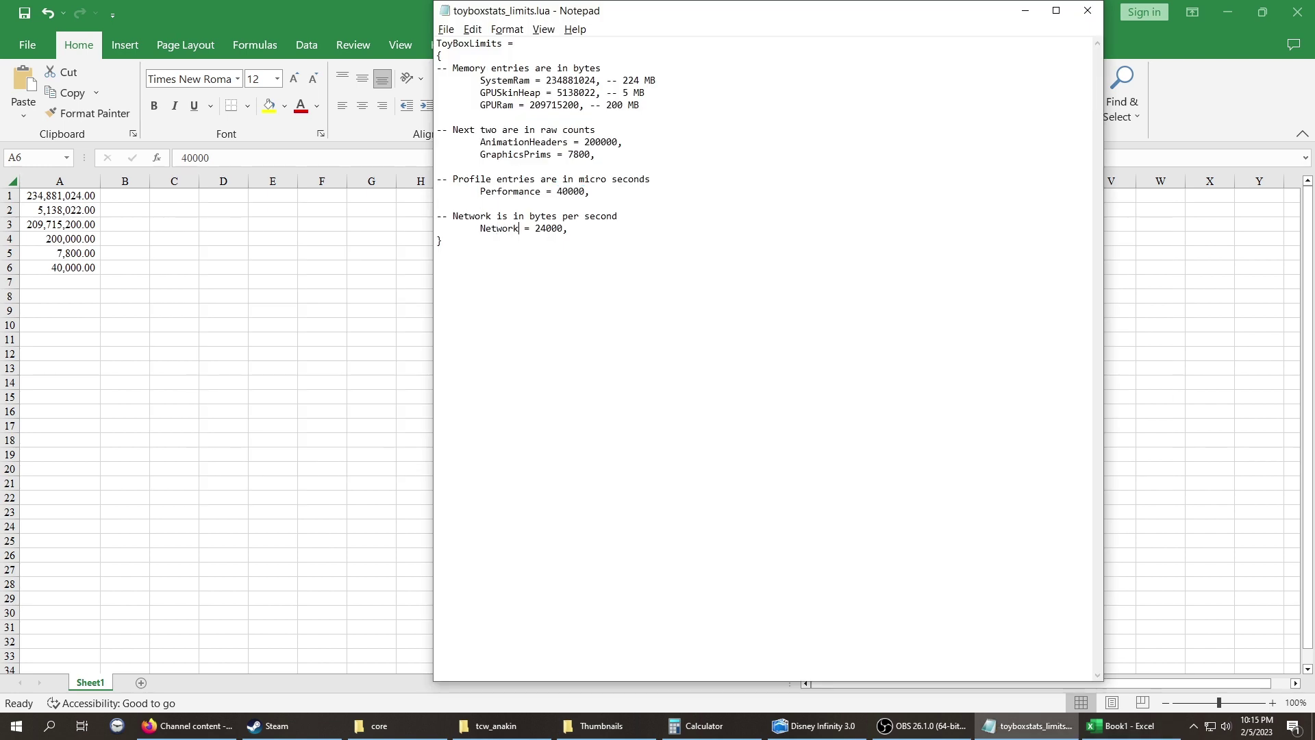
key(shift+Right)
key(shift+Right)
key(shift+Right)
key(shift+Right)
key(shift+Right)
key(ctrl+c)
key(alt+Tab)
key(Down)
key(ctrl+v)
Enter the SystemRam megabyte figure 224 from the limits file in cell F1
key(alt+Tab)
key(Up)
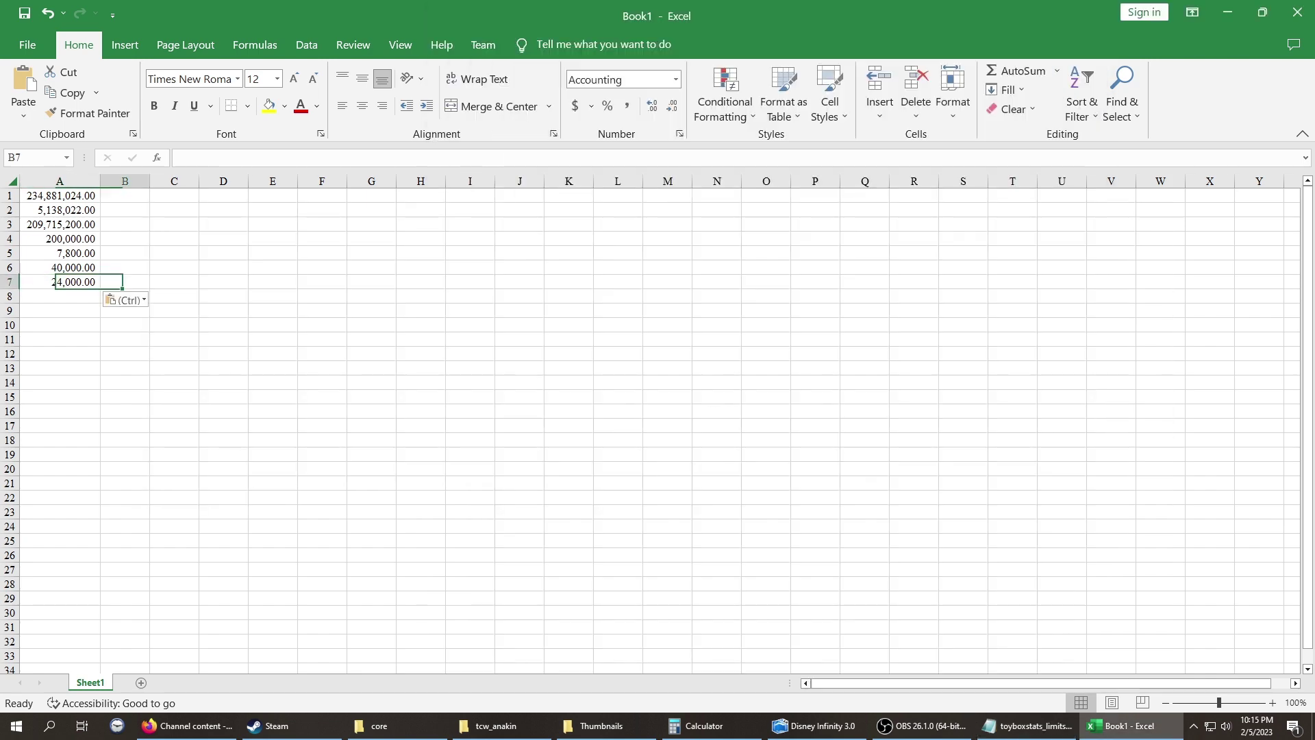
key(Right)
key(Right)
key(Up)
key(Up)
key(Up)
key(Up)
key(Up)
key(Left)
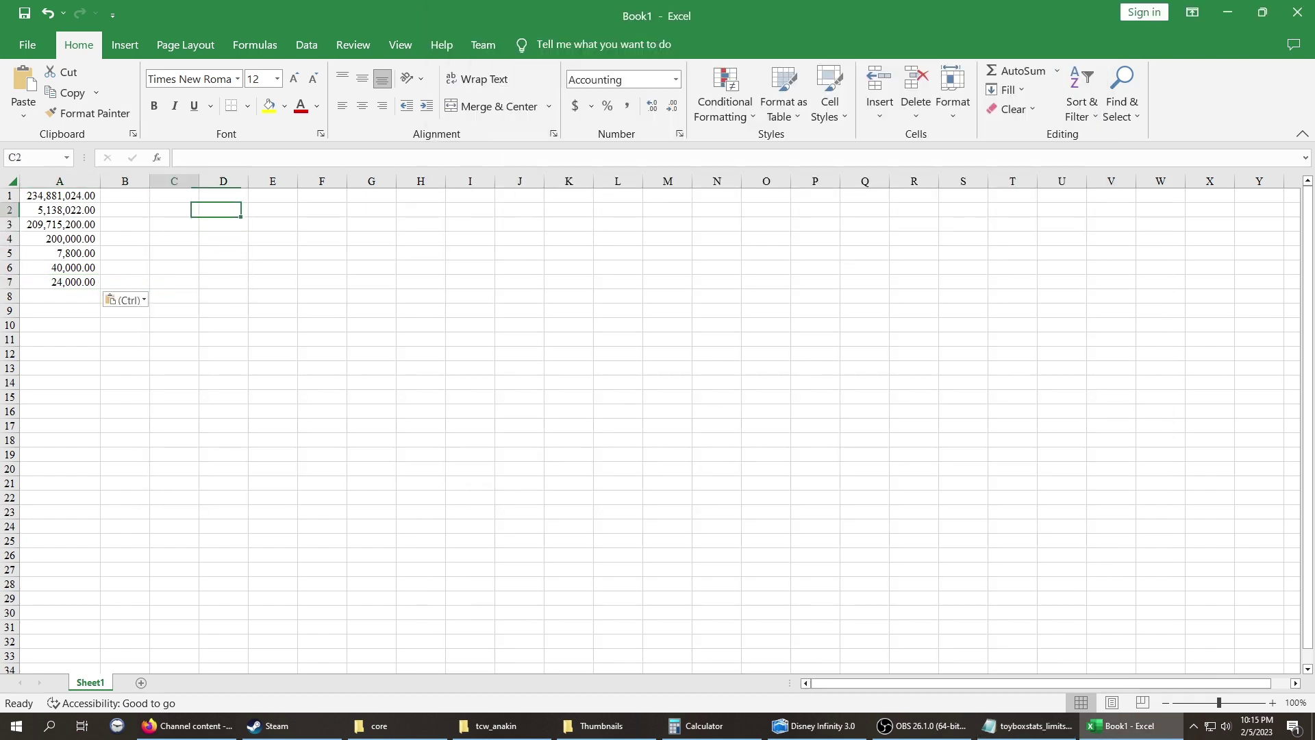
key(Up)
key(Right)
key(Right)
key(Right)
key(alt+Tab)
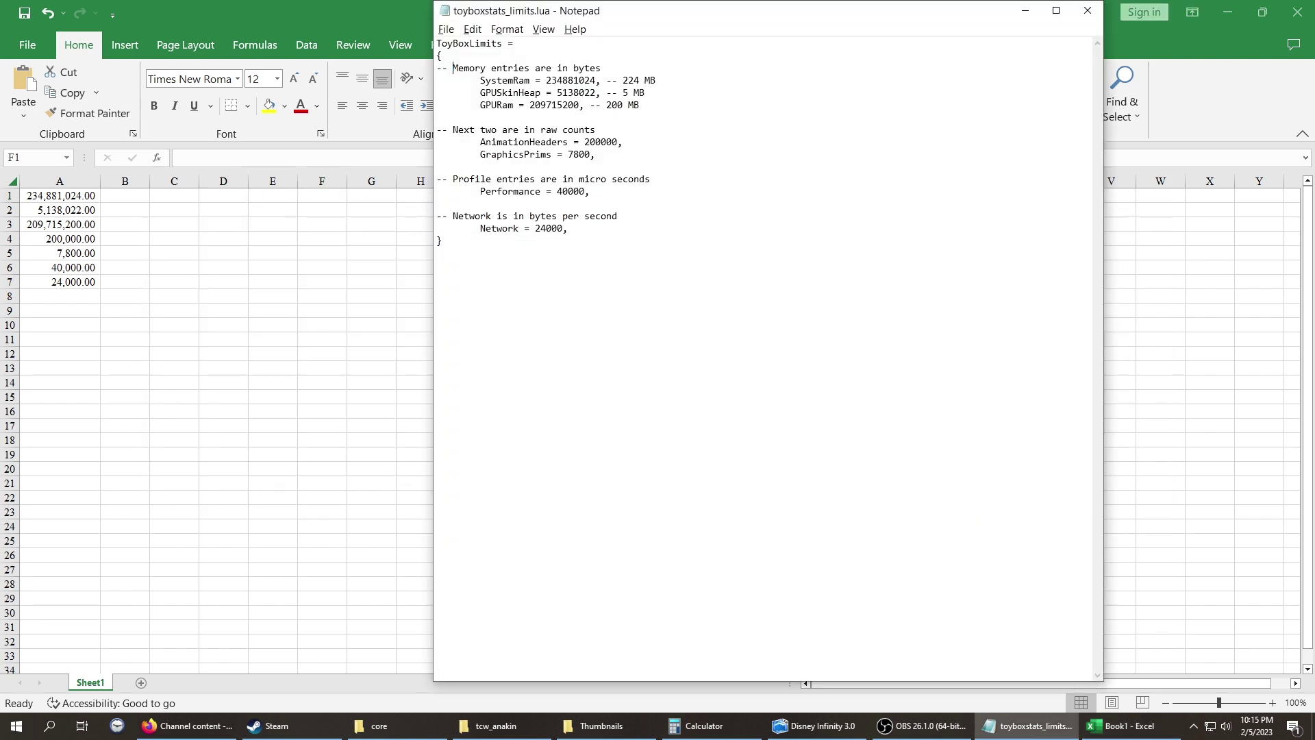
key(alt+Tab)
text(224)
key(Return)
Enter the GPUSkinHeap and GPURam megabyte figures, 5 in cell F2 and 200 in cell F3
key(alt+Tab)
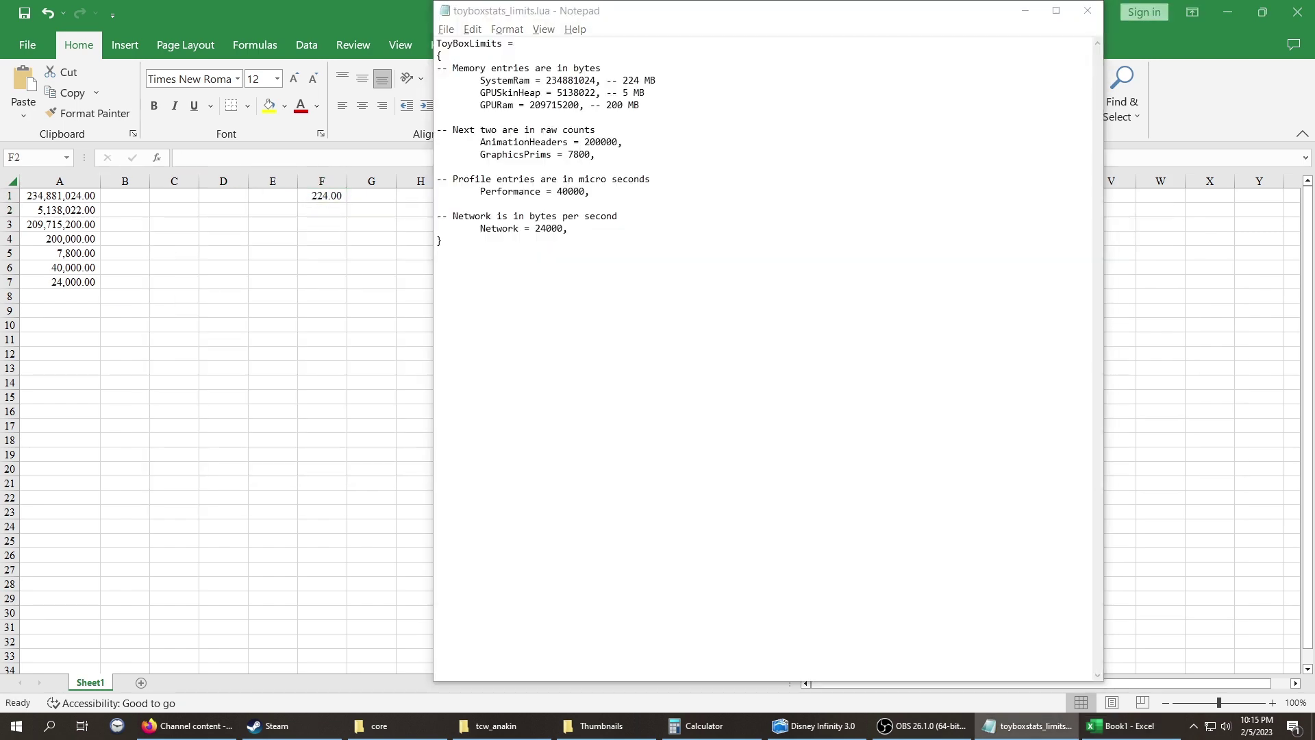
key(alt+Tab)
text(5)
key(Return)
text(200)
key(Left)
key(Left)
key(Left)
key(Left)
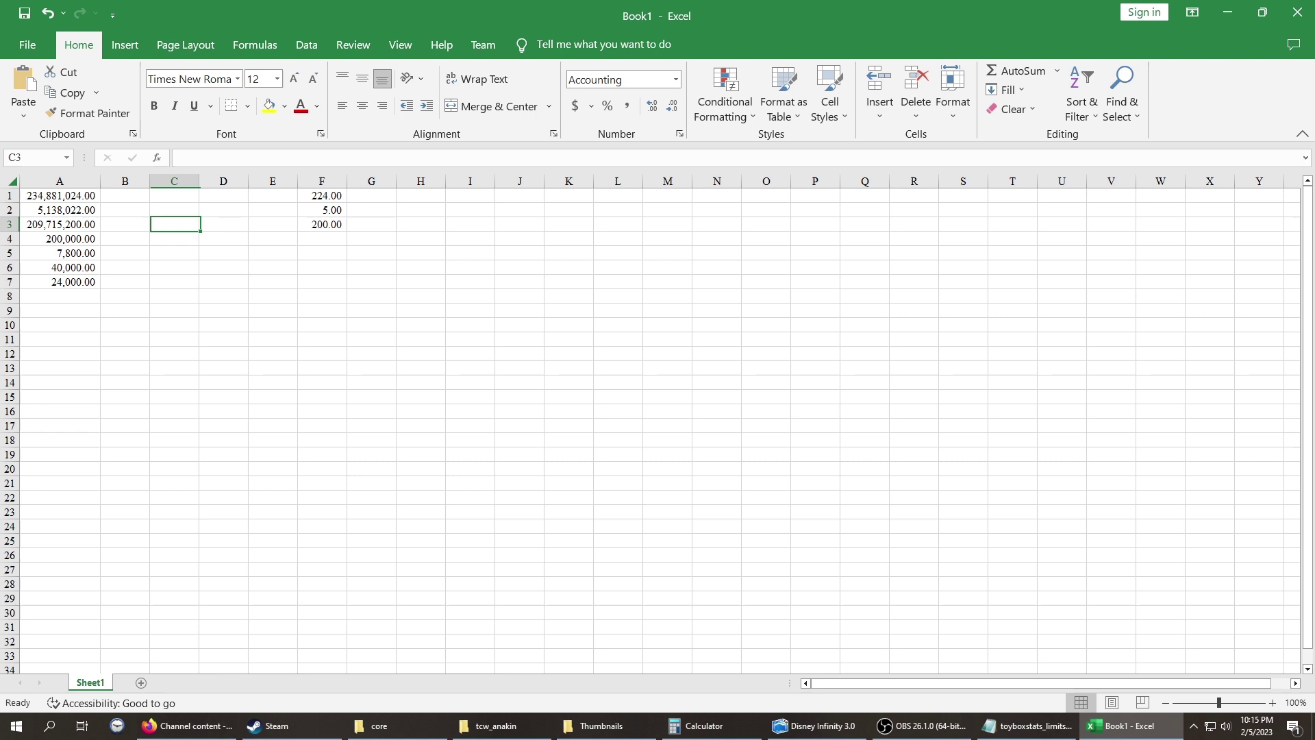
key(Up)
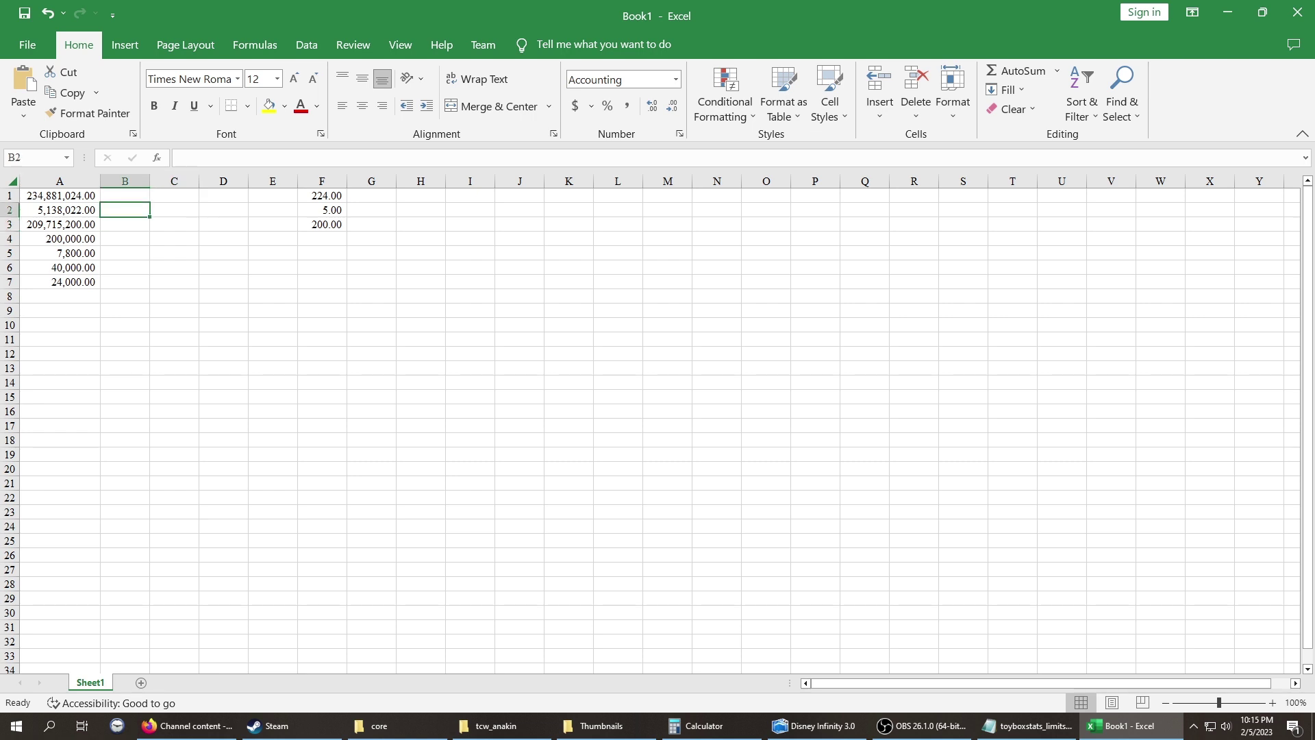
Enter the formula =A1*2.4 in cell B1 to scale up the SystemRam value
key(Up)
text(=)
key(Left)
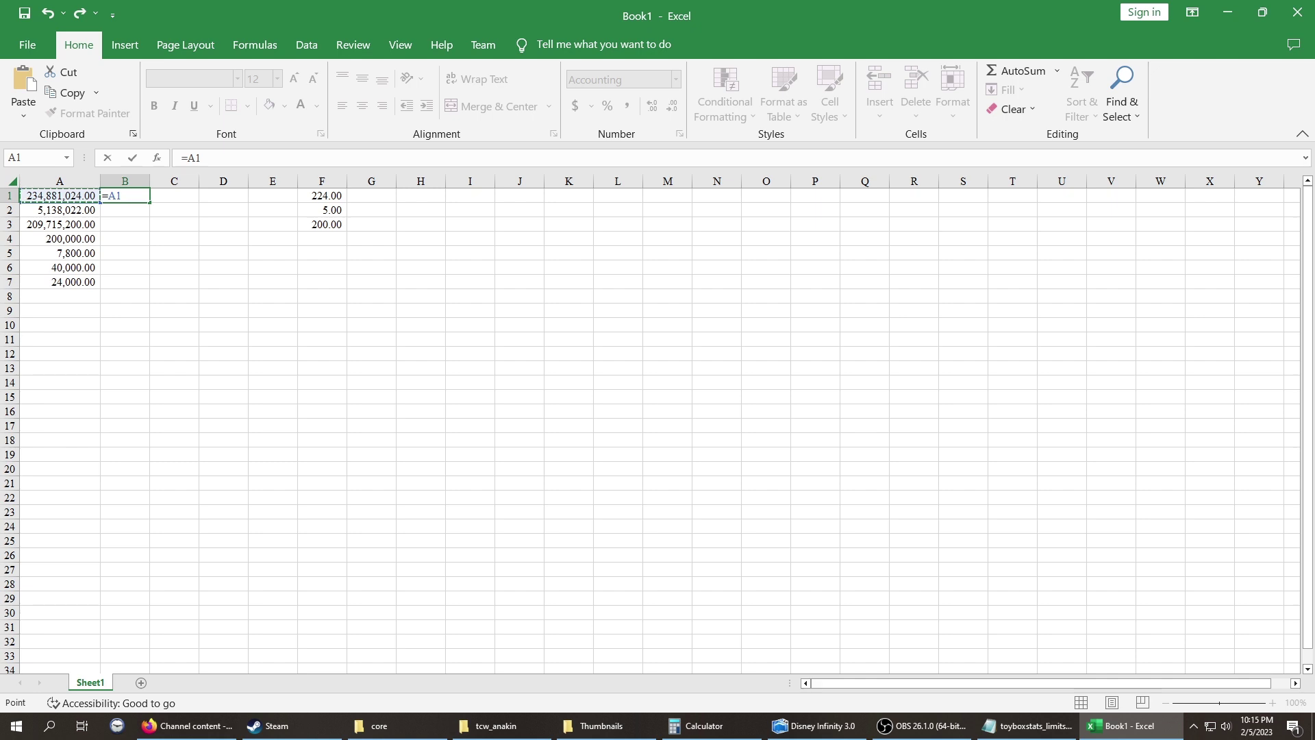
text(*2.4)
key(Return)
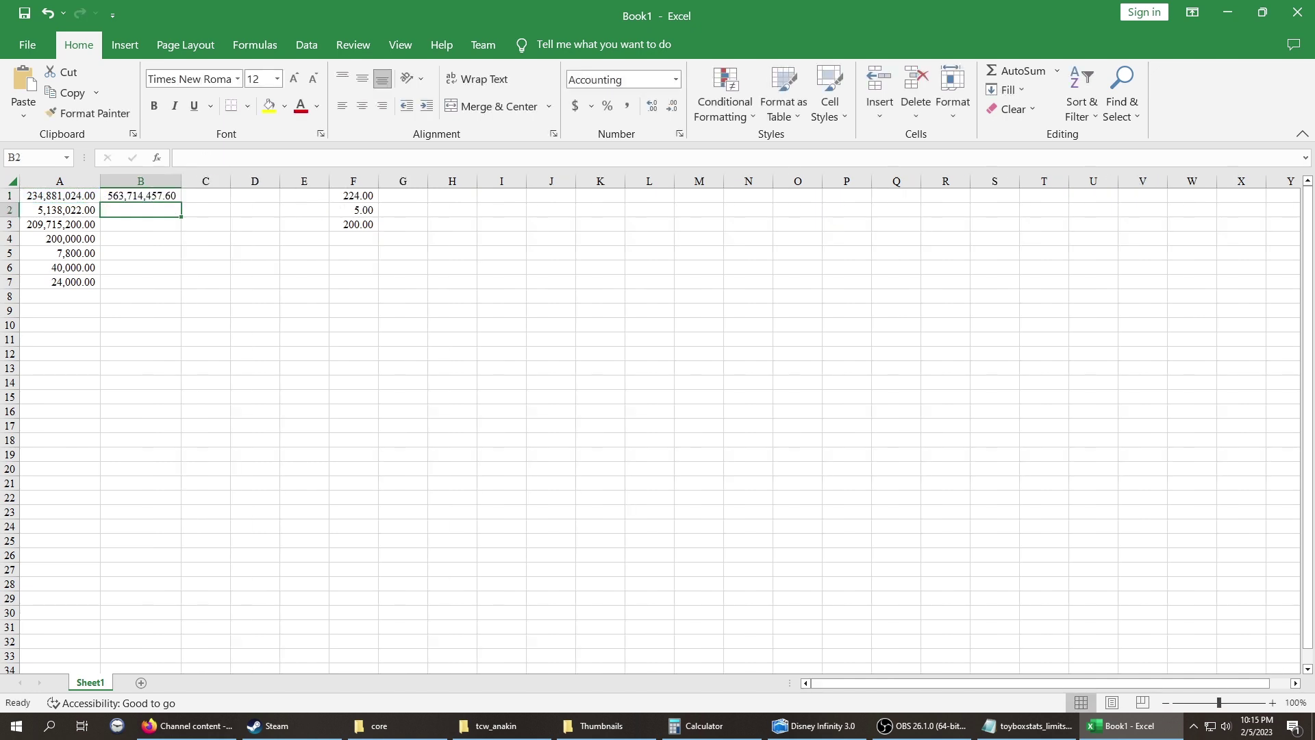
Copy the B1 formula into cells B2 through B7
key(Up)
key(ctrl+c)
key(Down)
key(ctrl+v)
key(Down)
key(ctrl+v)
key(Down)
key(ctrl+v)
key(Down)
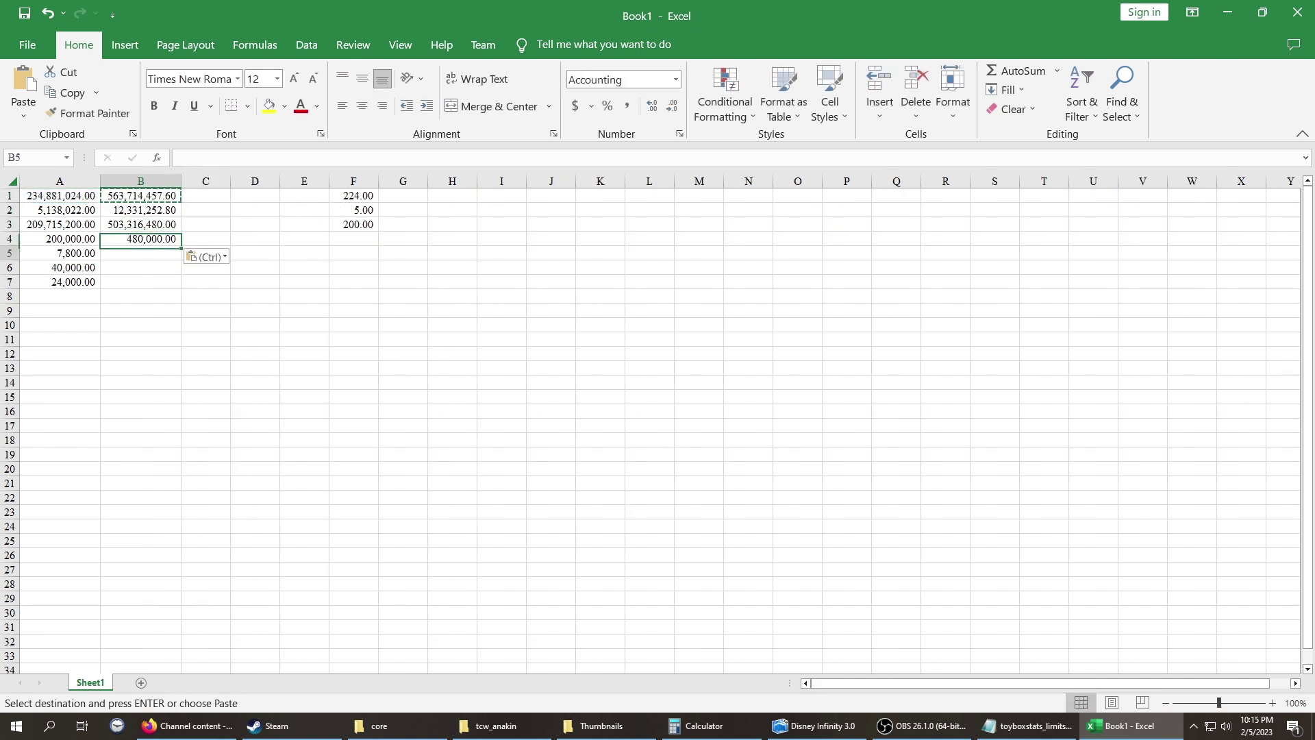
key(ctrl+v)
key(Down)
key(ctrl+v)
key(Down)
key(ctrl+v)
Enter the formula =F1*2.4 in cell G1 to scale up the SystemRam megabyte figure
key(Up)
key(Up)
key(Up)
key(Up)
key(Right)
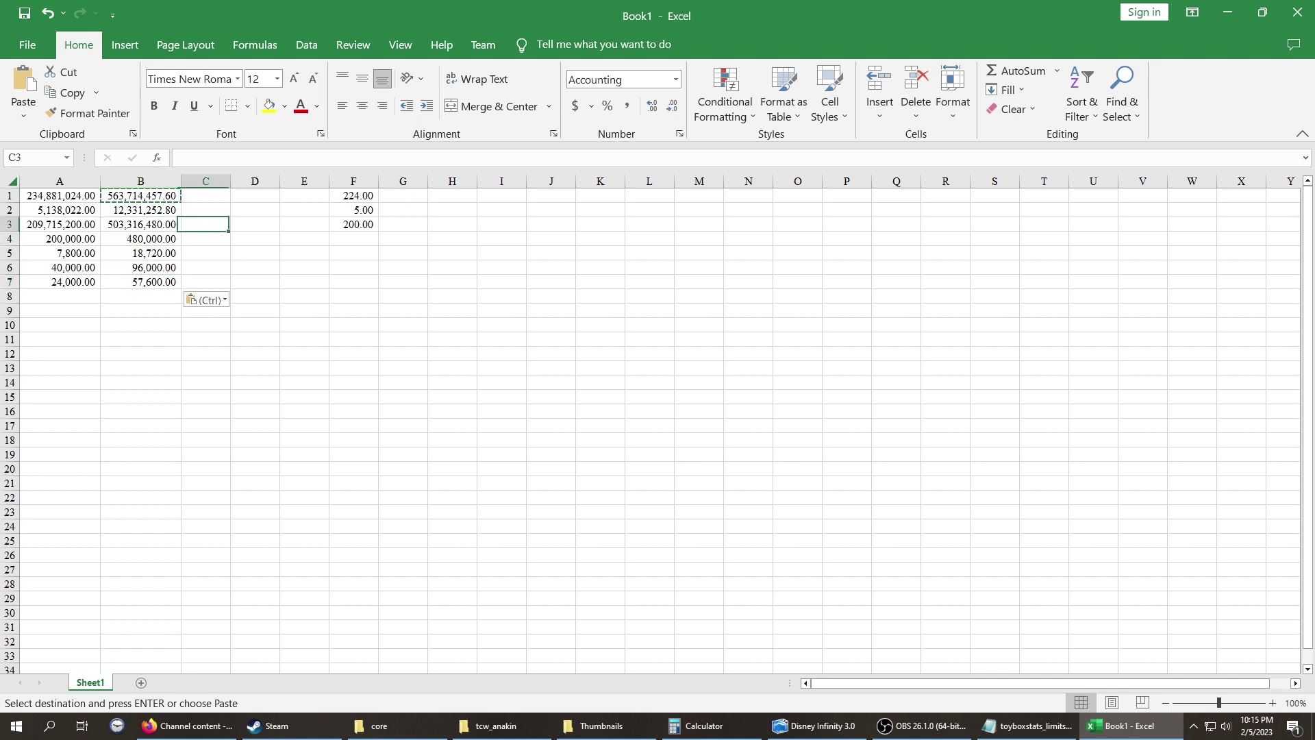
key(Right)
key(Right)
key(Right)
key(Right)
key(Up)
key(Up)
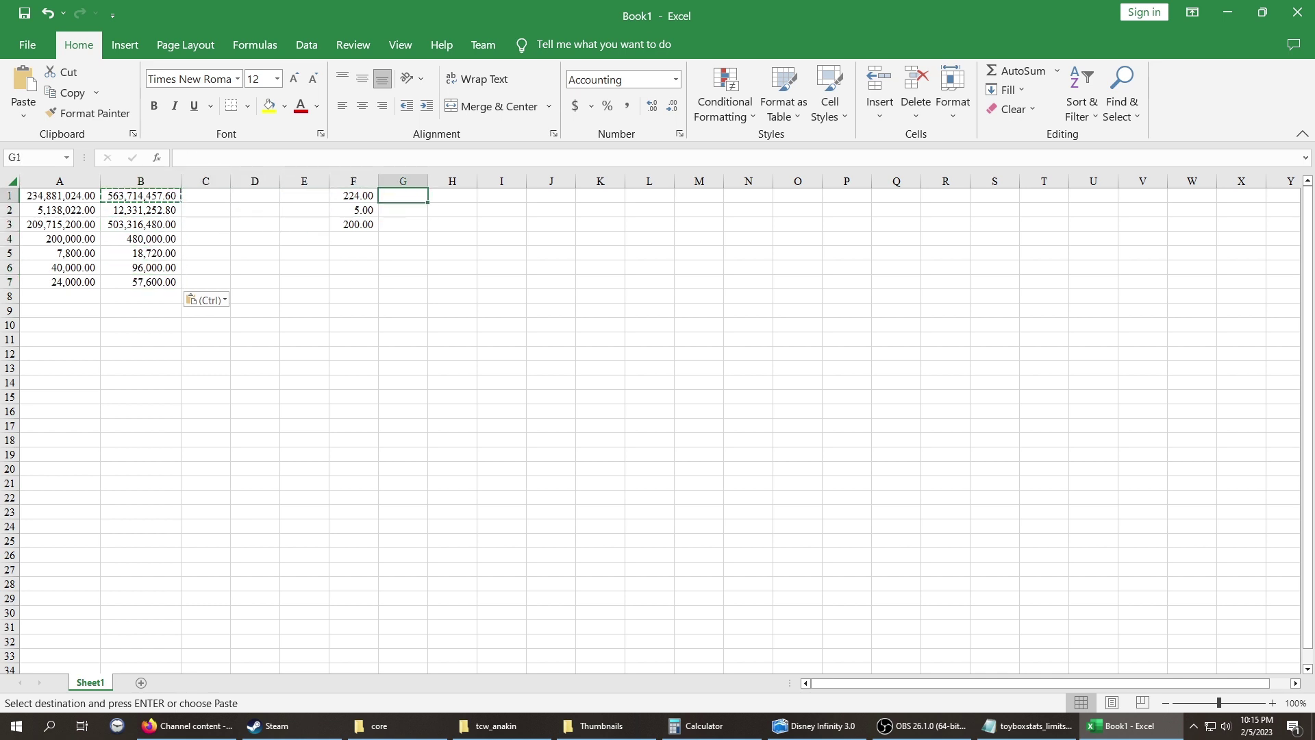
text(=F1*2.4)
key(Return)
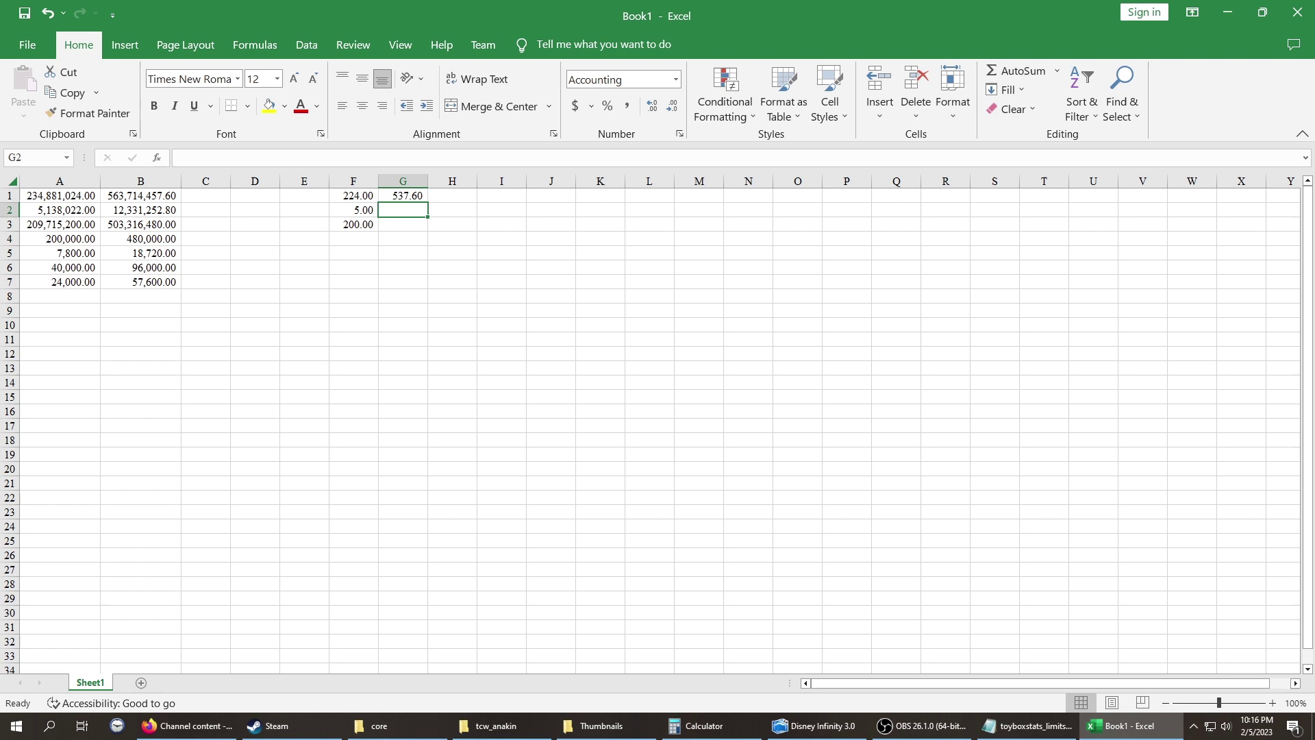
Copy the G1 formula into cells G2 and G3
key(Up)
key(ctrl+c)
key(Down)
key(ctrl+v)
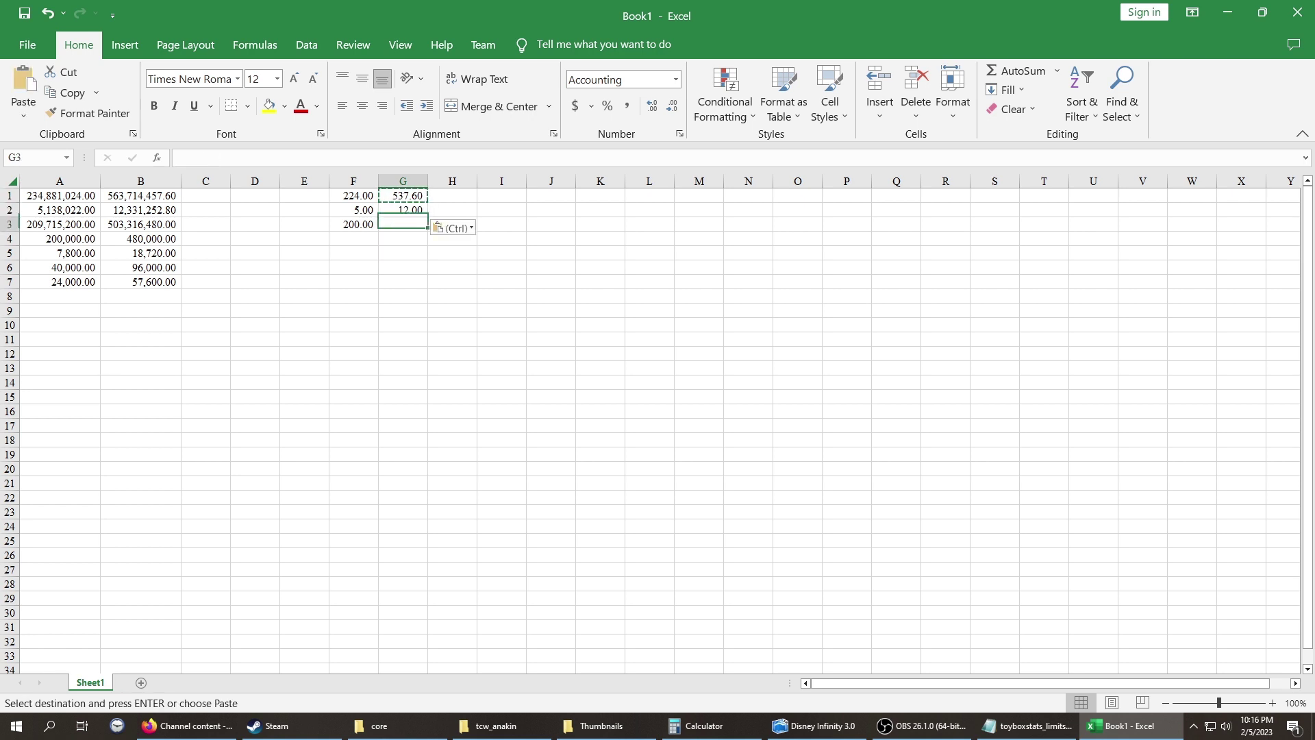
key(Down)
key(ctrl+v)
key(Escape)
Switch to the core folder in File Explorer and paste a duplicate of toyboxstats_limits.lua there
key(Up)
key(Left)
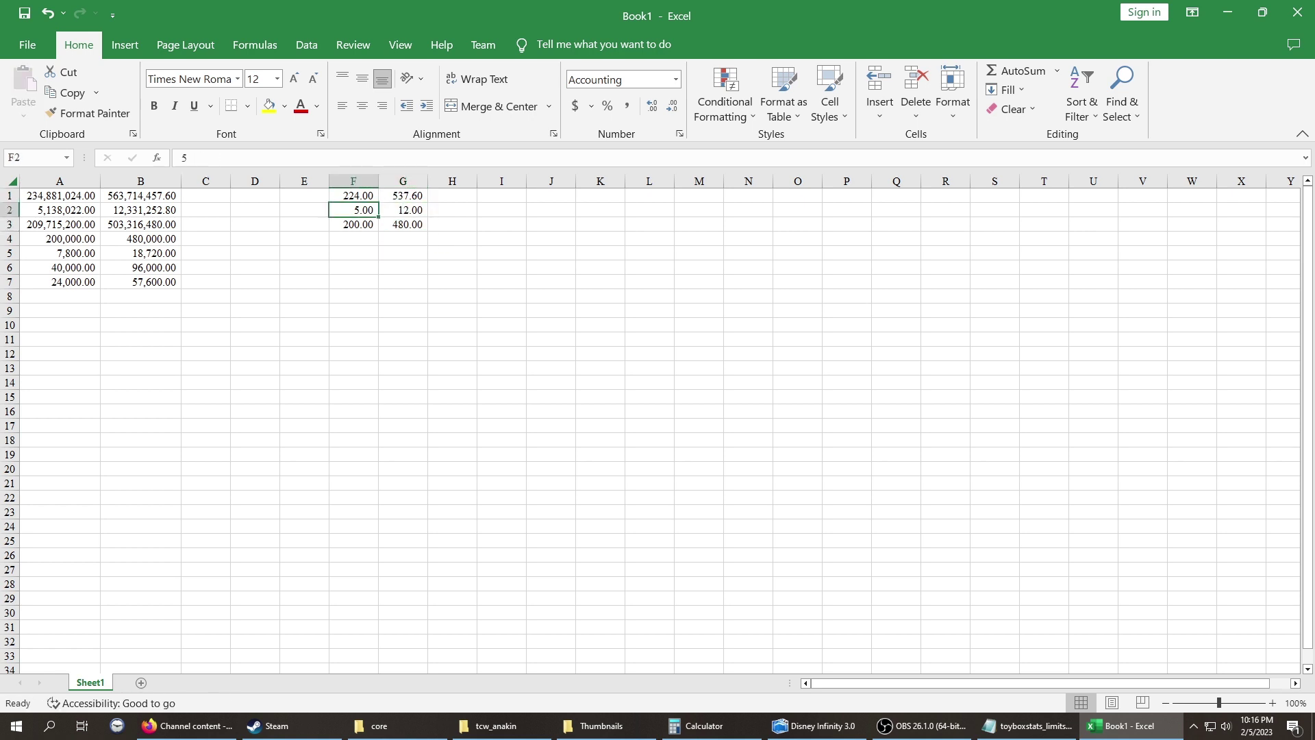
key(Left)
key(Left)
key(Left)
key(Left)
key(Up)
key(alt+Tab)
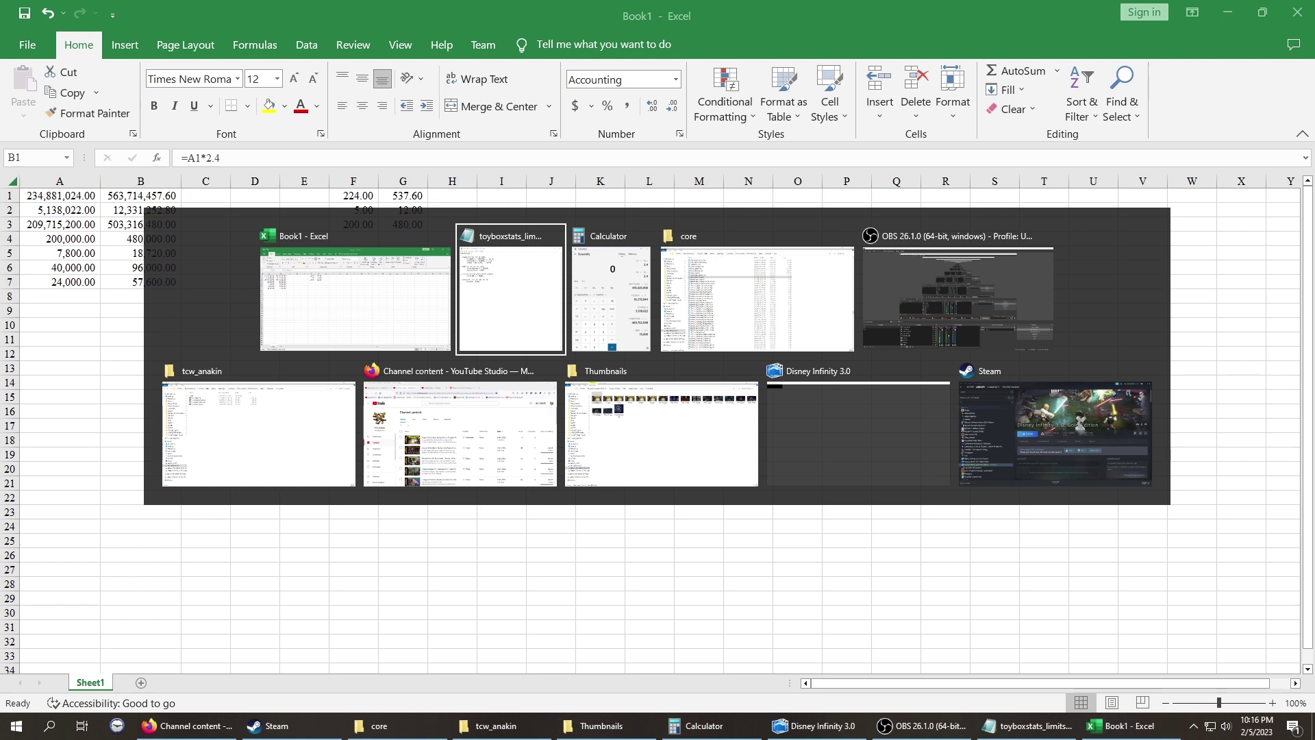
key(alt+Tab)
key(alt+Tab)
key(alt+Tab)
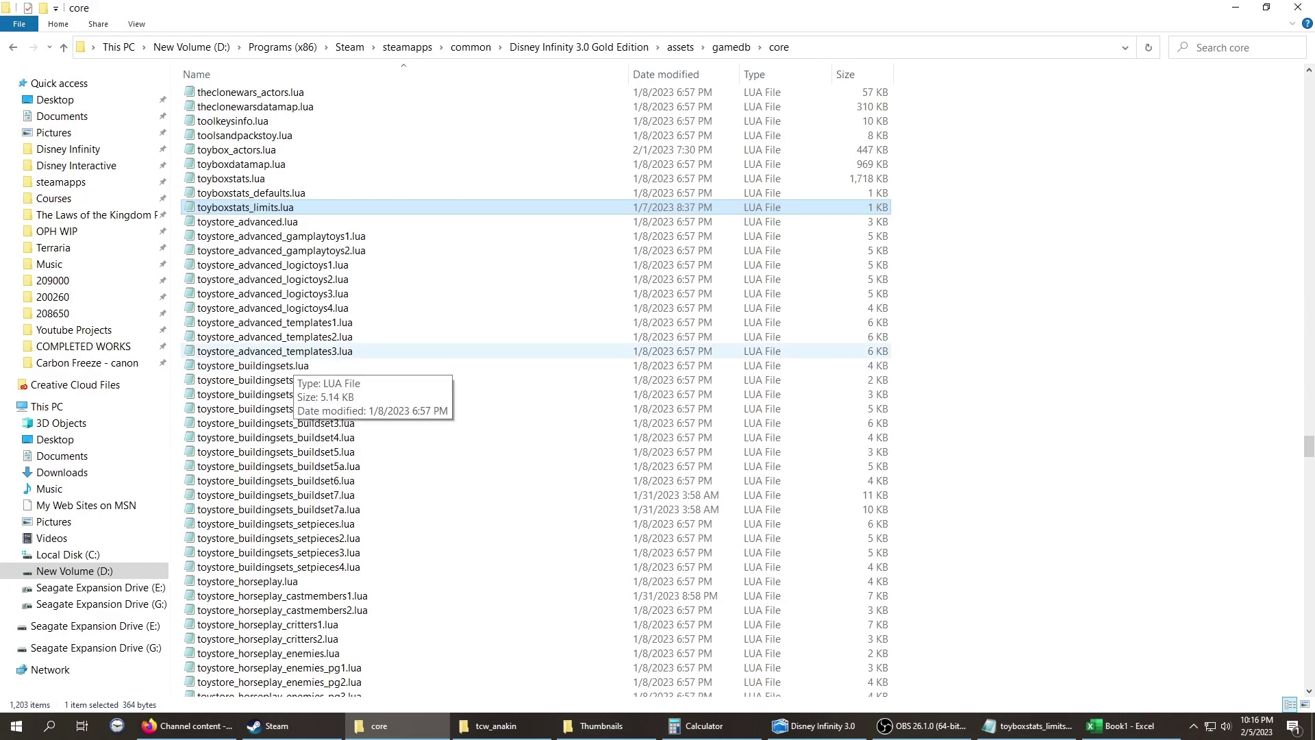
key(ctrl+v)
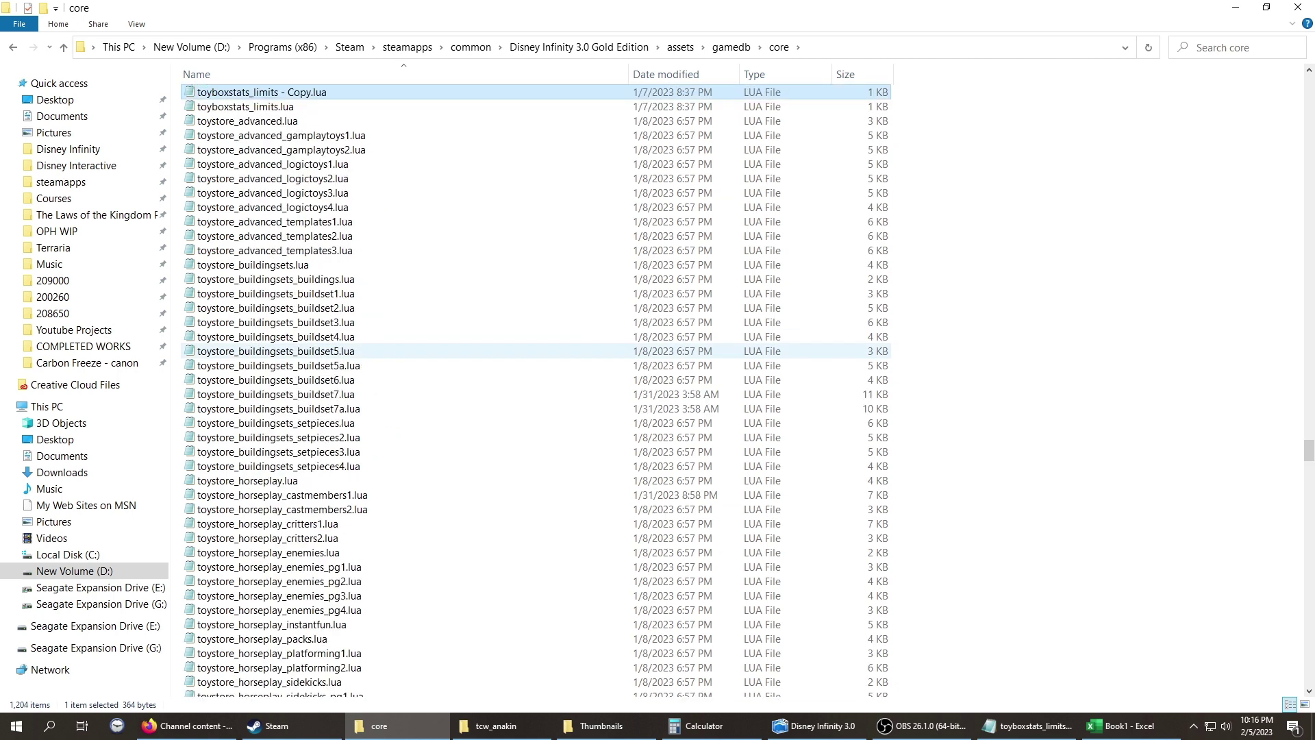
Rename the duplicated limits file as toyboxstats_limits.lua.BK and accept the extension change
scroll(480, 356, up, 14)
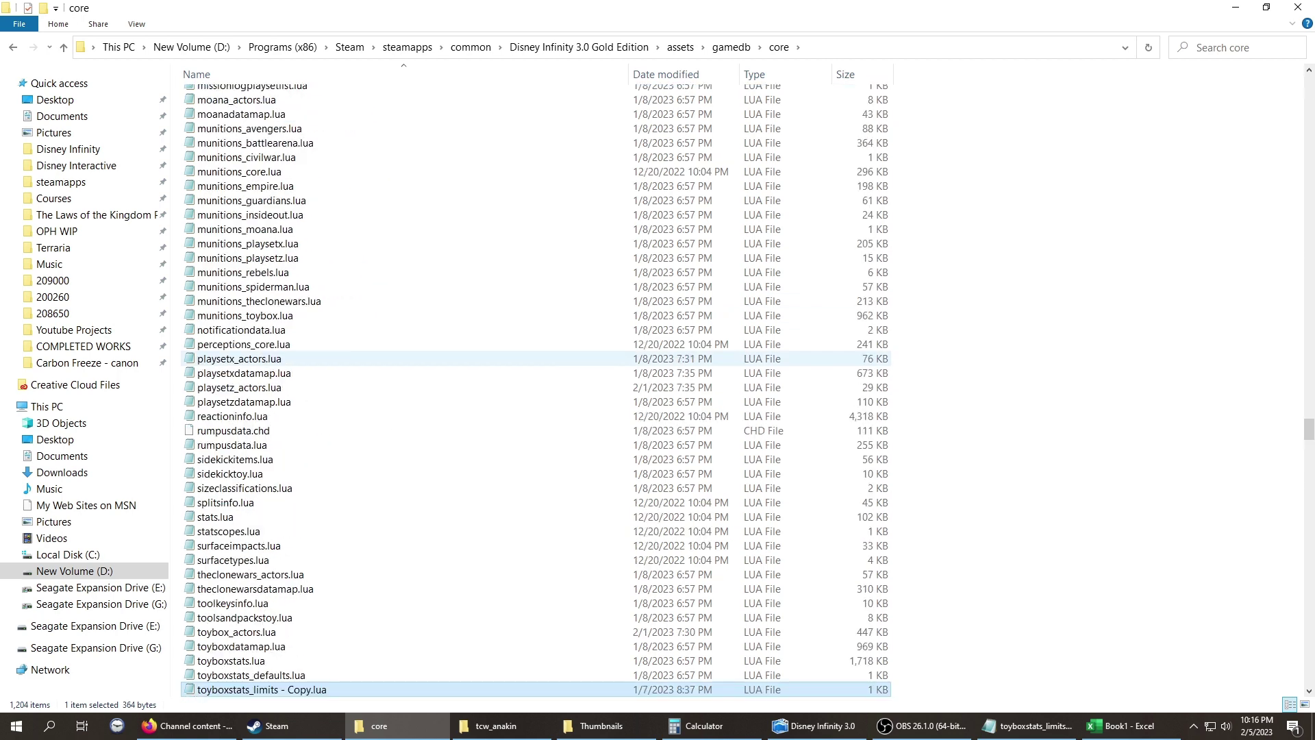
key(F2)
key(Escape)
key(Down)
key(F2)
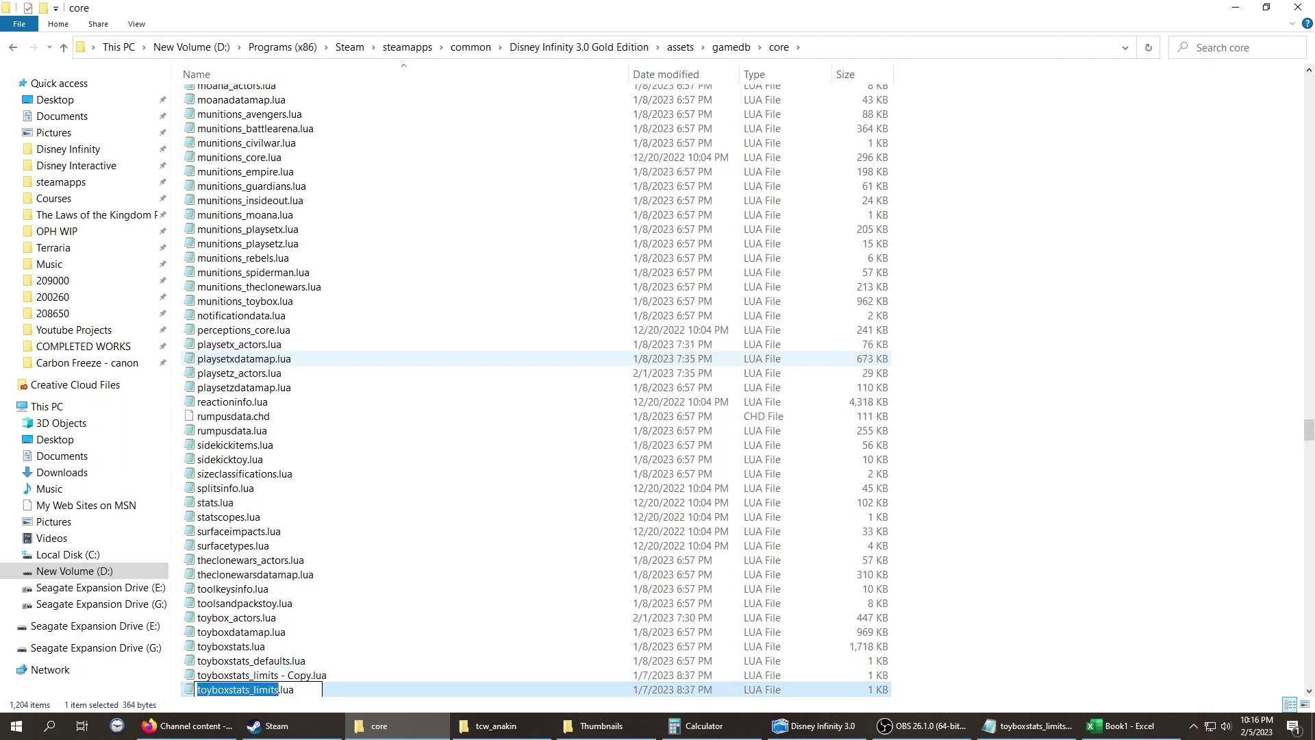
key(shift+Tab)
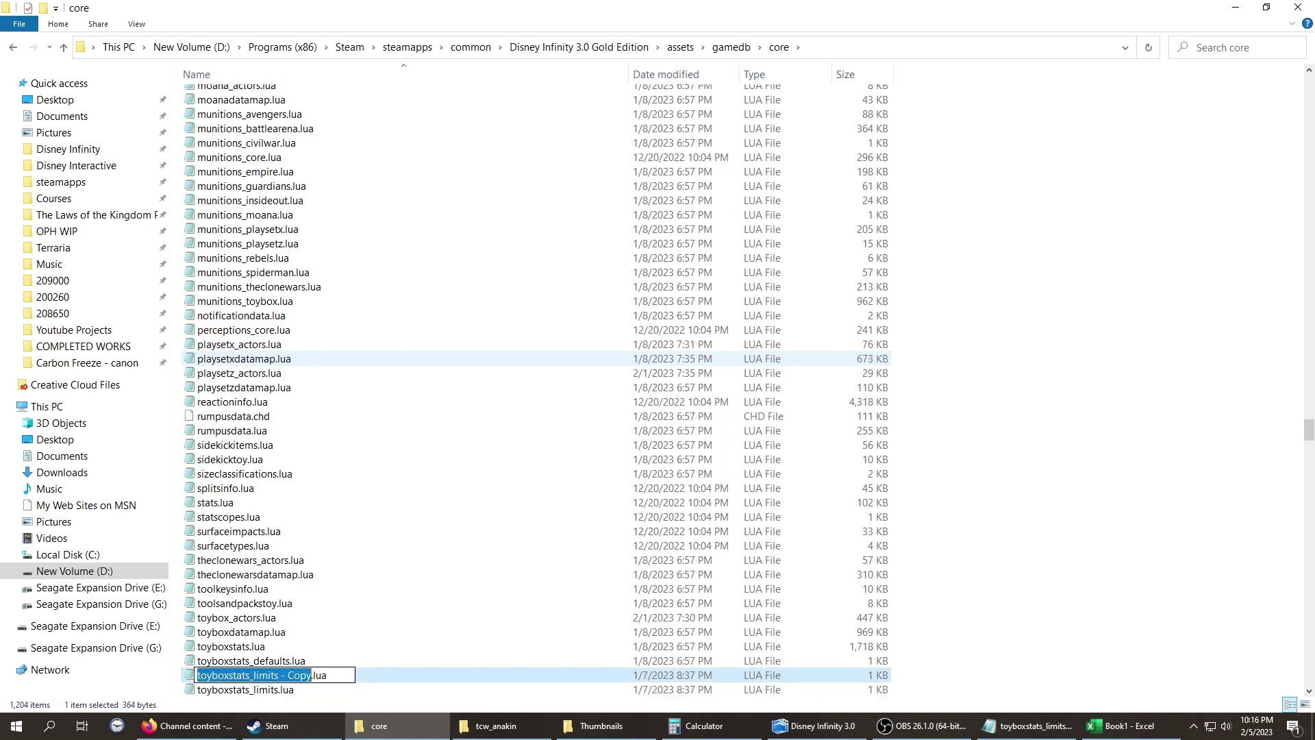
key(ctrl+v)
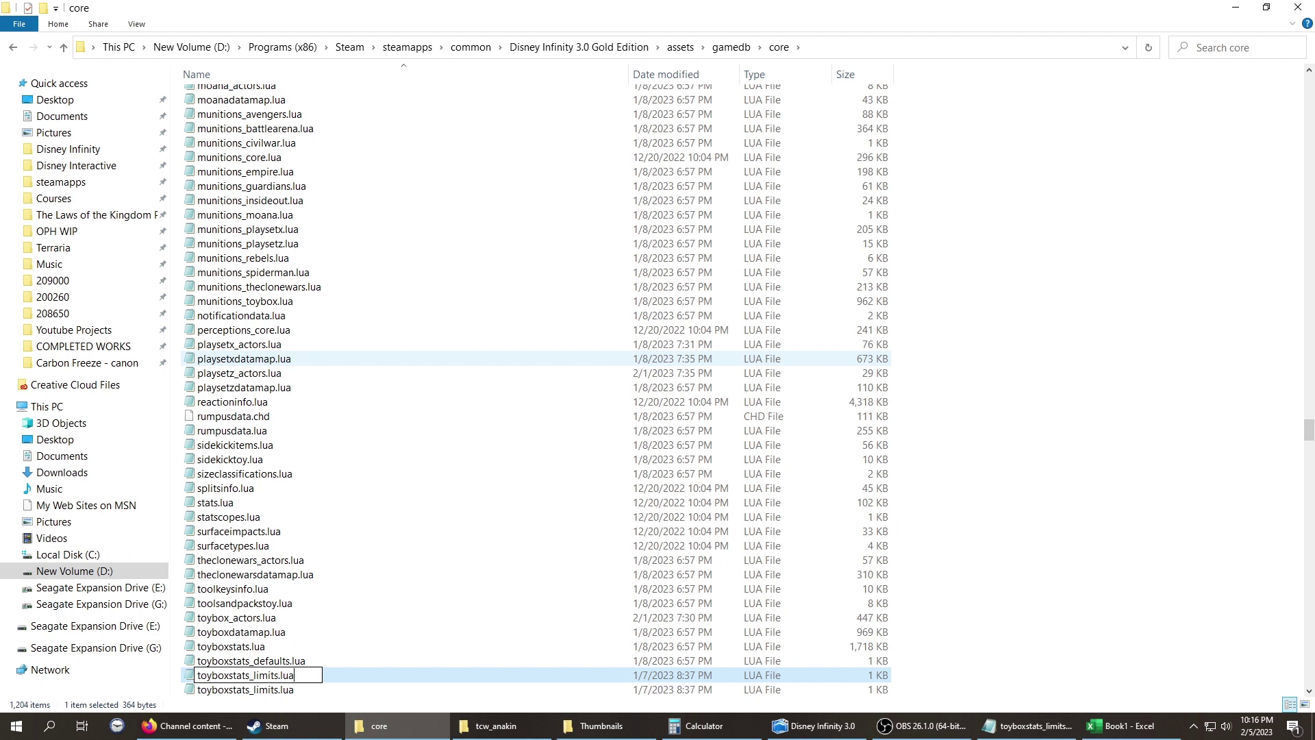
text(.BK)
key(Return)
key(Return)
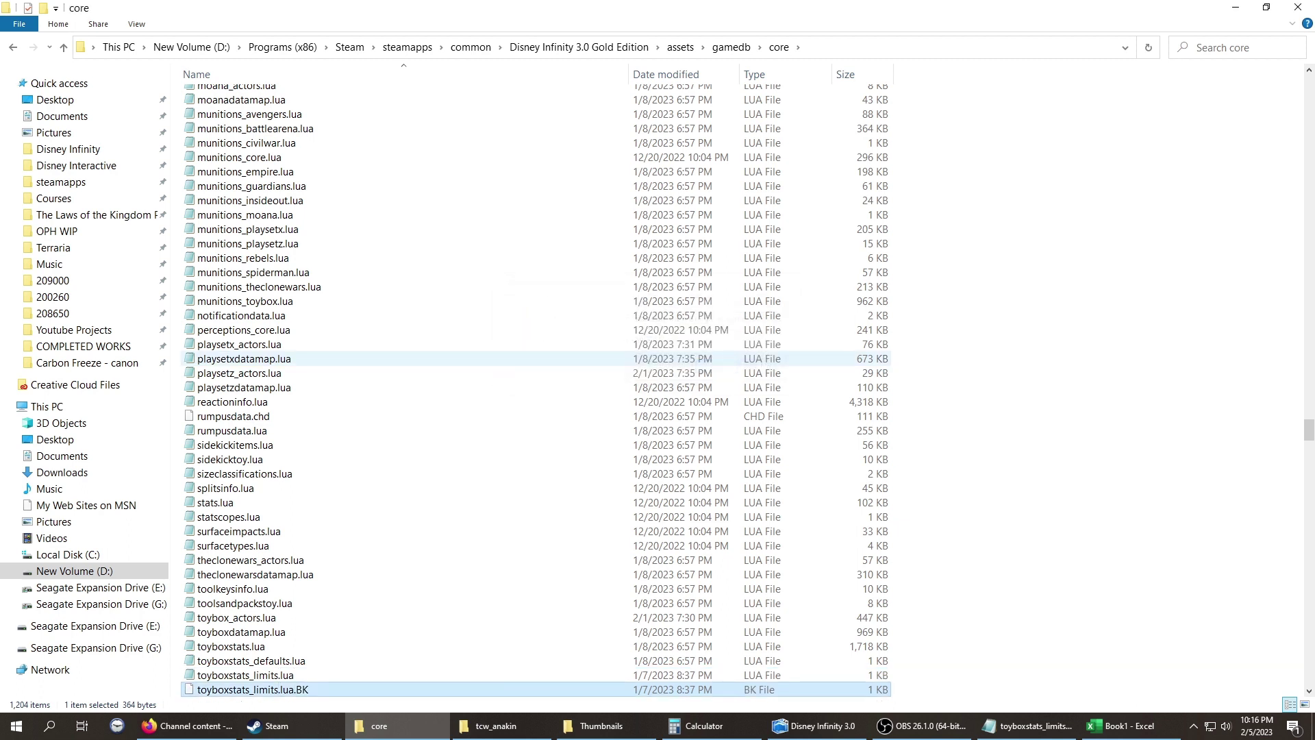
Switch back to the Excel workbook and format cells B1 through B7 to show no decimal places
key(alt+Tab)
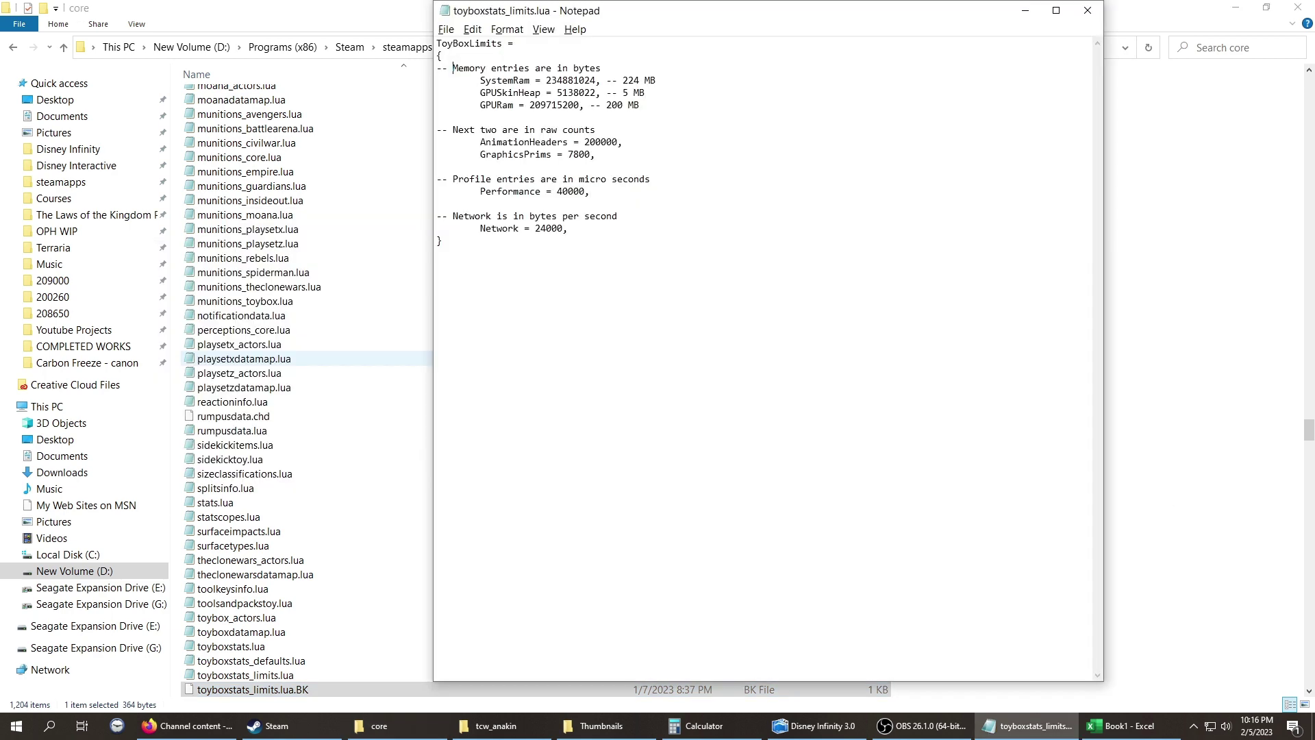
key(alt+Tab)
key(alt+Tab)
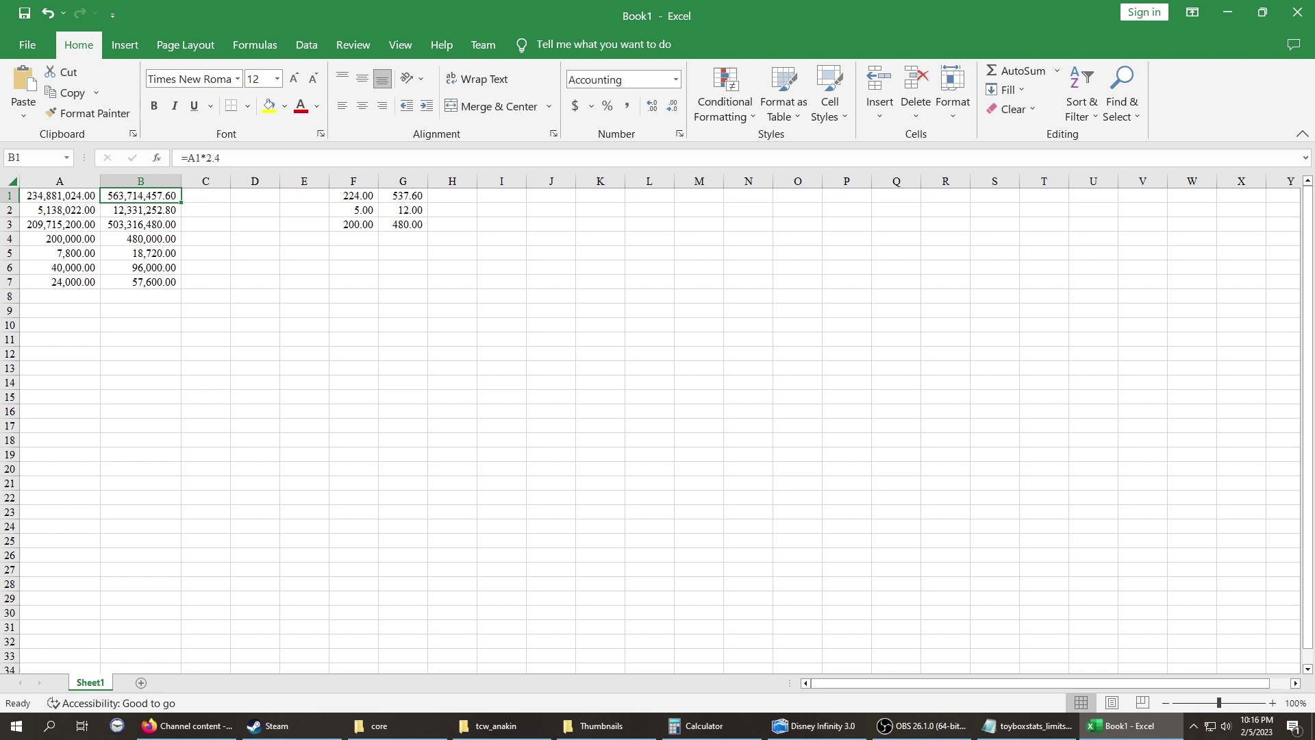
key(Left)
key(Right)
key(Right)
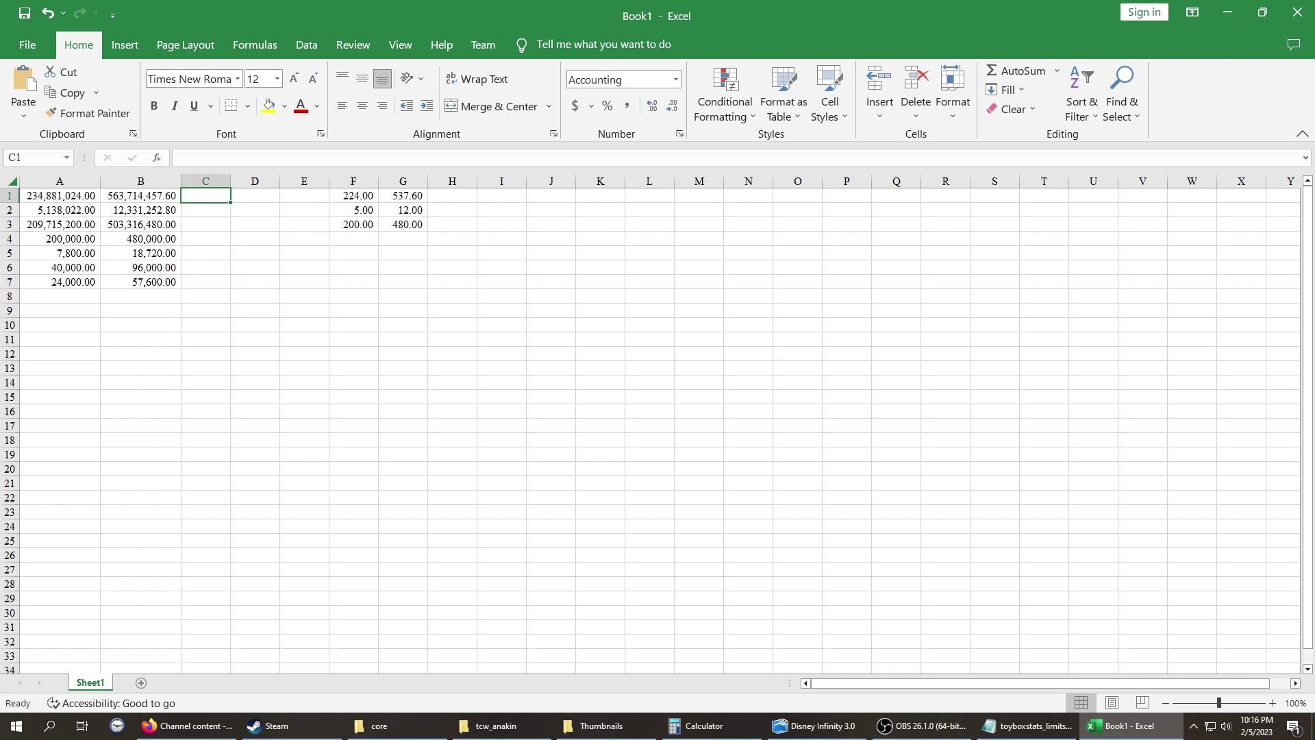
key(Left)
key(shift+Down)
key(shift+Down)
key(shift+Down)
key(shift+Down)
key(shift+Down)
key(shift+Down)
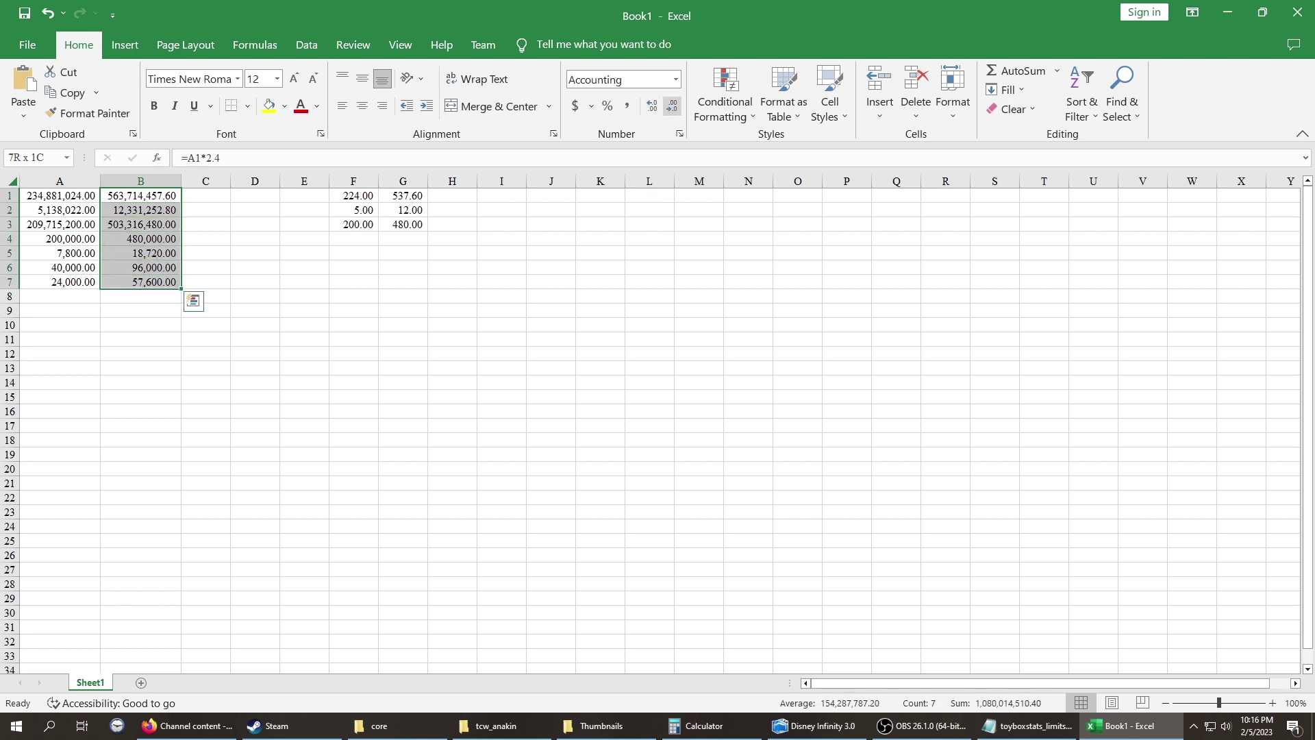
click(651, 106)
click(652, 106)
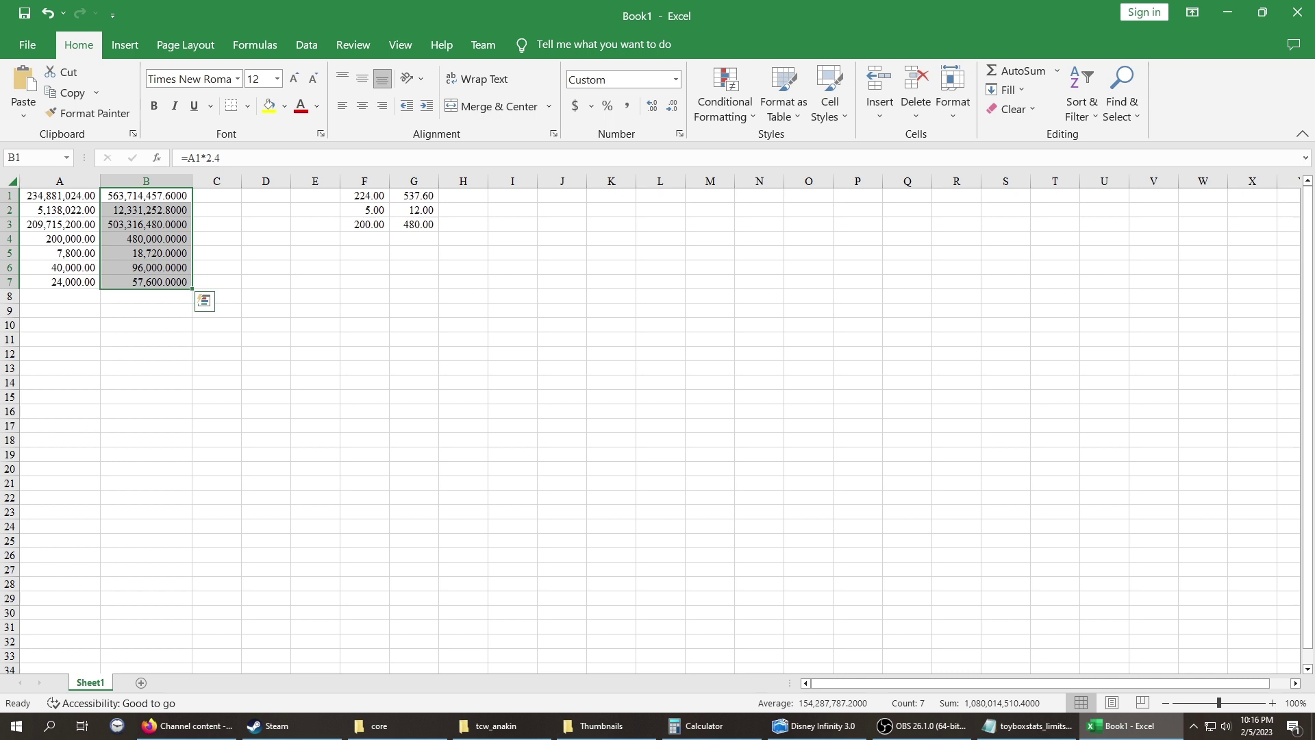
click(672, 106)
click(672, 106)
click(672, 106)
click(671, 106)
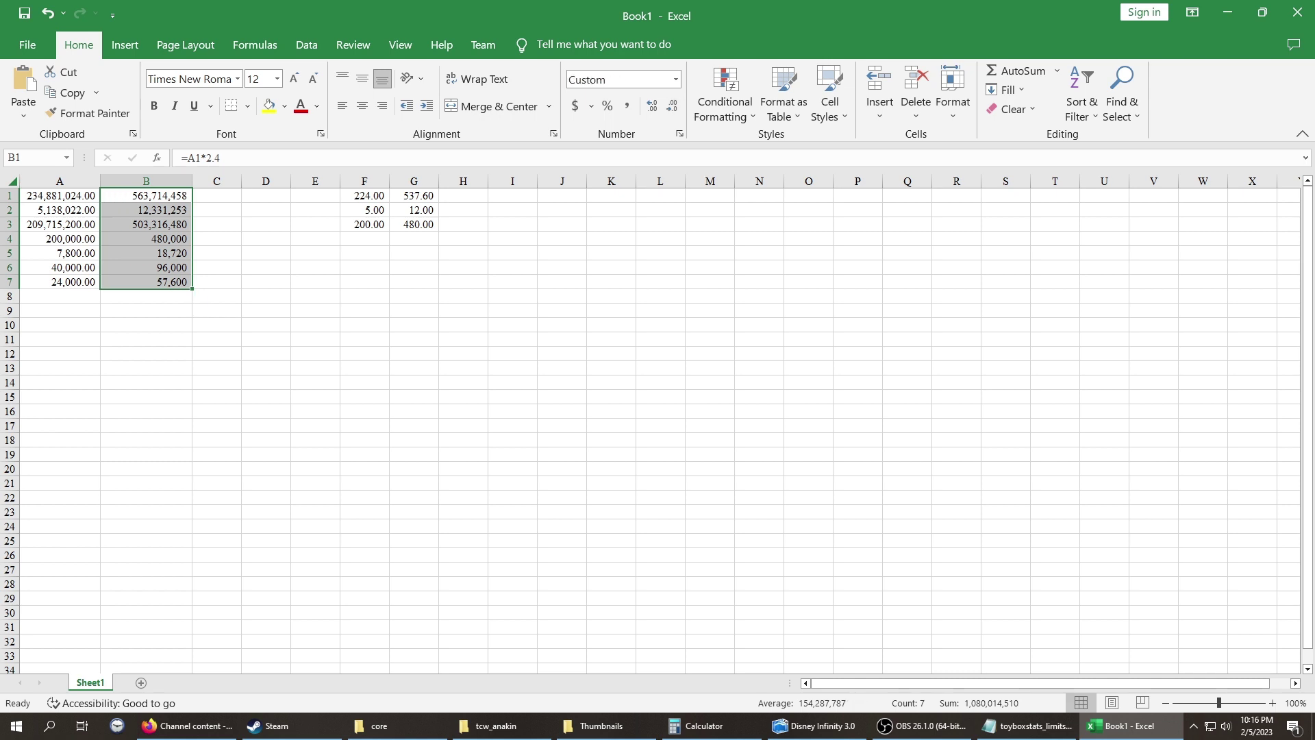
Format cells G1 through G3 to show no decimal places
drag(414, 196, 414, 224)
click(672, 106)
click(672, 106)
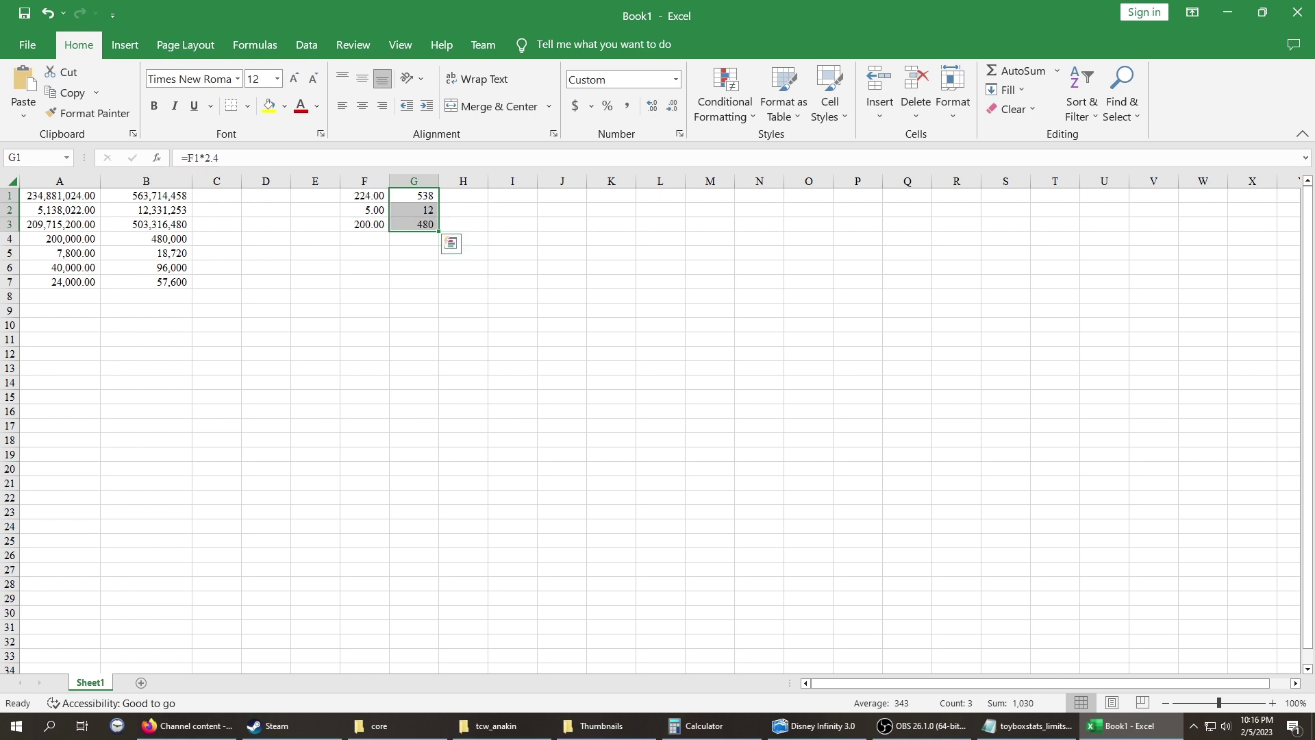
click(463, 339)
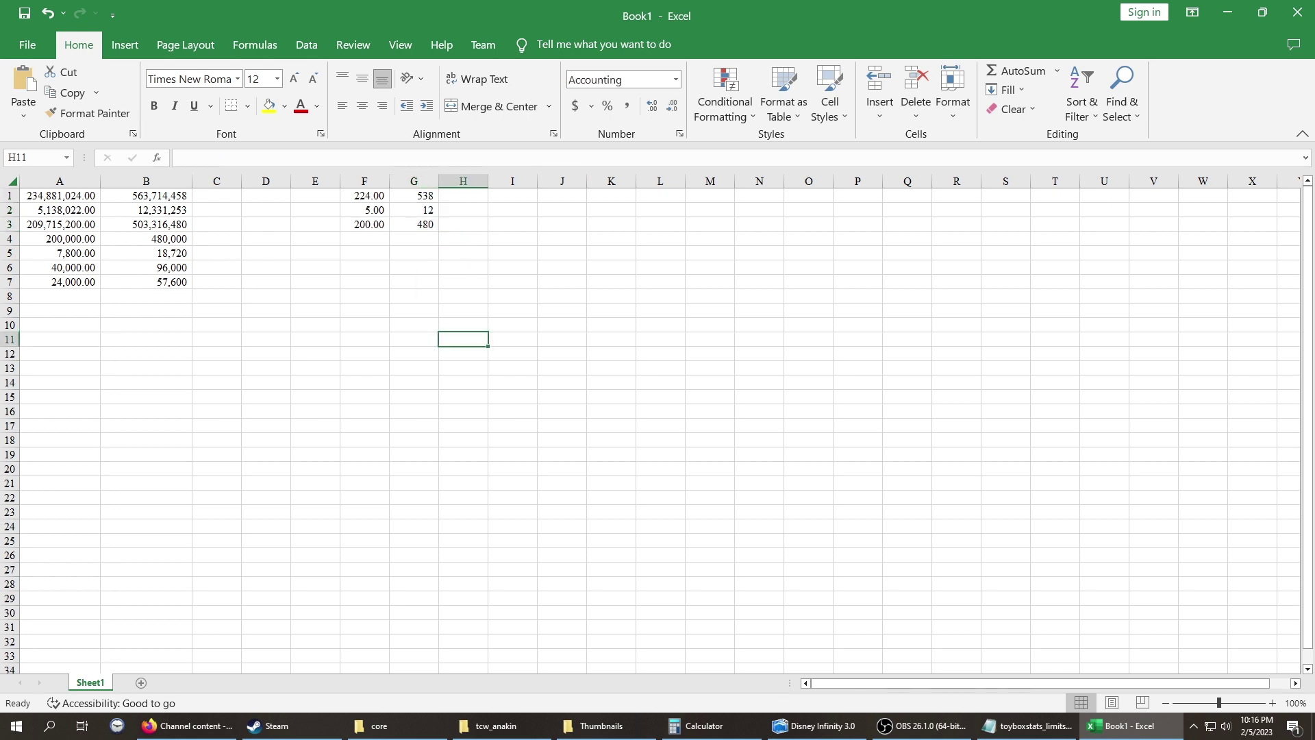
Switch to toyboxstats_limits.lua in Notepad and set the SystemRam value to 563714458
key(alt+Tab)
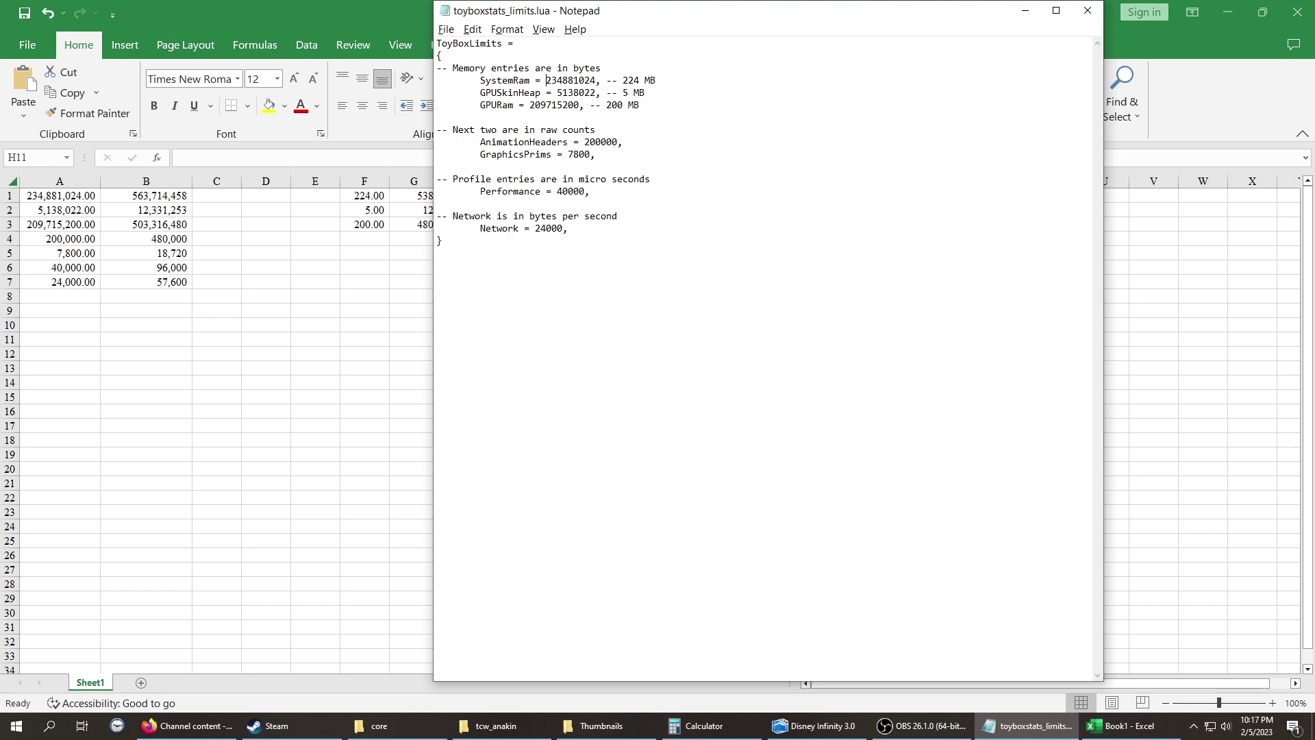
key(shift+Right)
key(shift+Right)
key(shift+Right)
key(shift+Right)
key(shift+Right)
key(shift+Right)
key(shift+Right)
key(shift+Right)
key(shift+Right)
text(563714)
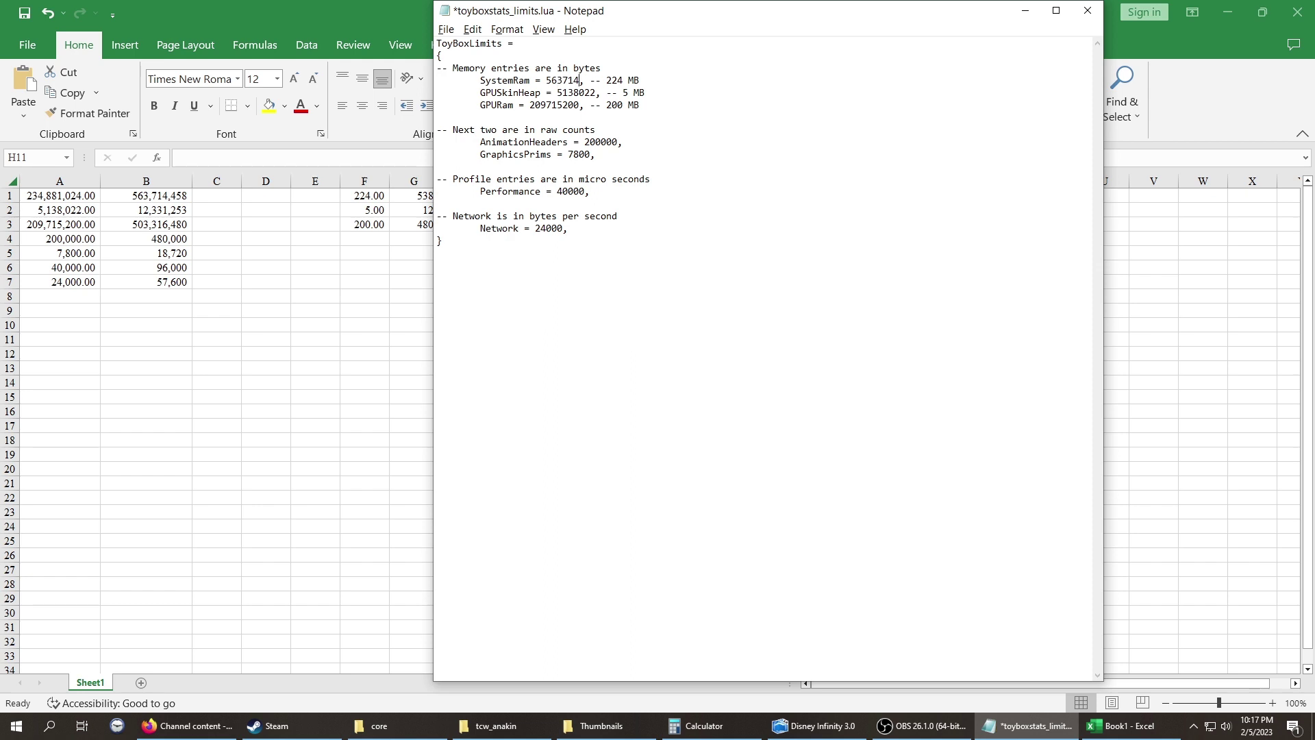
text(458)
Set the GPUSkinHeap value in the limits file to 12331253
key(shift+Left)
key(shift+Left)
key(shift+Left)
key(shift+Left)
key(shift+Left)
key(shift+Left)
key(shift+Left)
text(1233125)
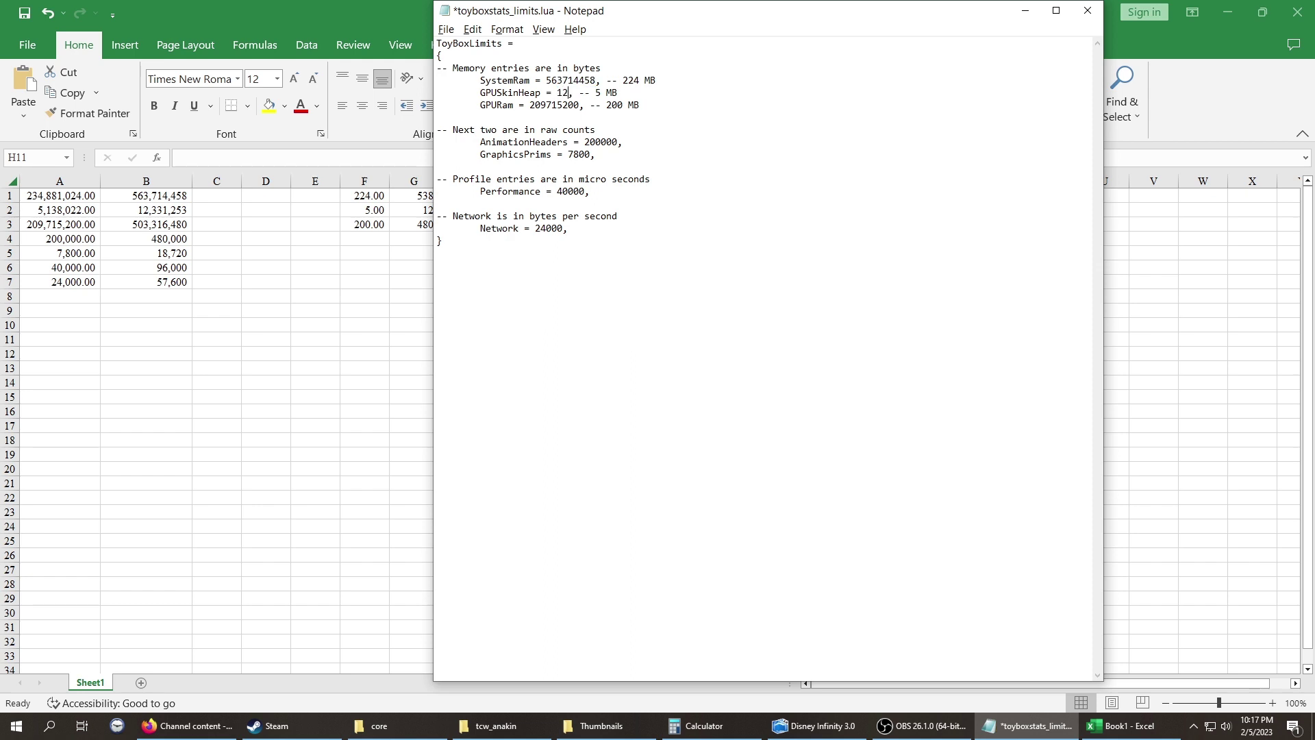
text(3)
Set the GPURam value in the limits file to 503316480
key(shift+Left)
key(shift+Left)
key(shift+Left)
key(shift+Left)
key(shift+Left)
key(shift+Left)
key(shift+Left)
key(shift+Left)
key(shift+Left)
text(503316)
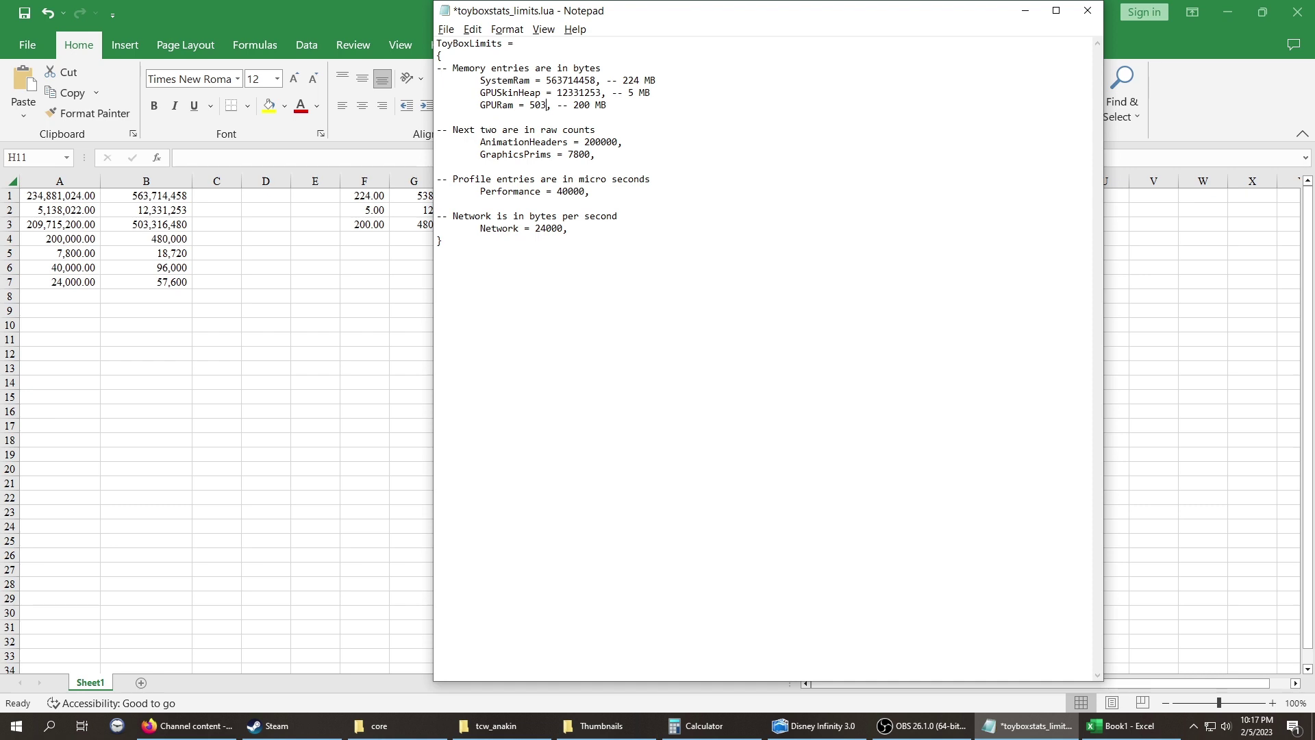
text(480)
Set the AnimationHeaders value in the limits file to 480000
key(shift+Right)
key(shift+Right)
key(shift+Right)
key(shift+Right)
key(shift+Right)
key(shift+Right)
text(480000)
Set the GraphicsPrims value in the limits file to 18720
key(Down)
key(Right)
key(shift+Left)
key(shift+Left)
key(shift+Left)
key(shift+Left)
text(18720)
key(Right)
key(shift+Left)
key(shift+Left)
key(shift+Left)
key(shift+Left)
key(shift+Left)
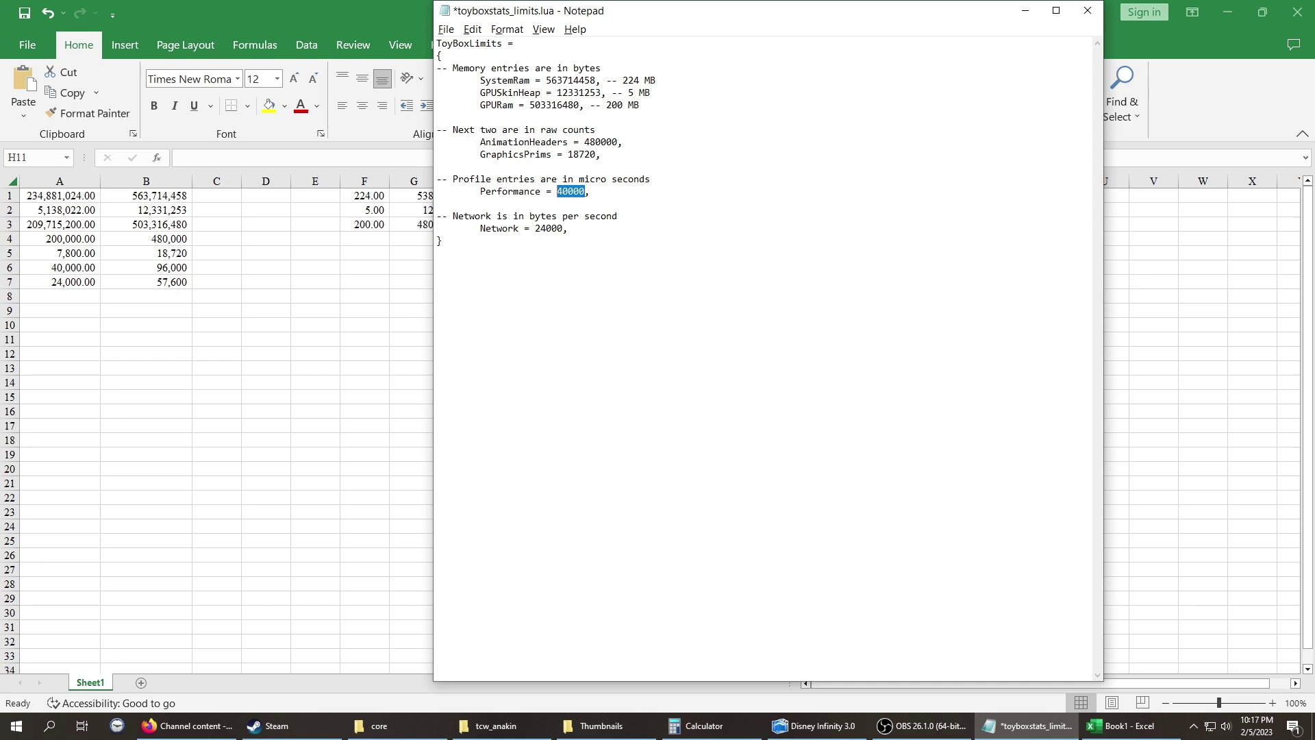
text(480000)
key(shift+Right)
key(shift+Right)
key(shift+Right)
key(shift+Right)
key(shift+Right)
key(ctrl+z)
Set the Performance value in the limits file to 96000
key(Up)
key(Up)
key(shift+Right)
key(shift+Right)
key(shift+Right)
key(shift+Right)
key(shift+Right)
key(Down)
key(Down)
key(shift+Right)
key(shift+Right)
key(shift+Right)
key(shift+Right)
key(shift+Right)
text(96000)
Set the Network value in the limits file to 57600
key(shift+Right)
key(shift+Right)
key(shift+Right)
key(shift+Right)
key(shift+Right)
text(57600)
Uncover the spreadsheet's megabyte figures and change the SystemRam comment to 538 MB
drag(593, 10, 683, 16)
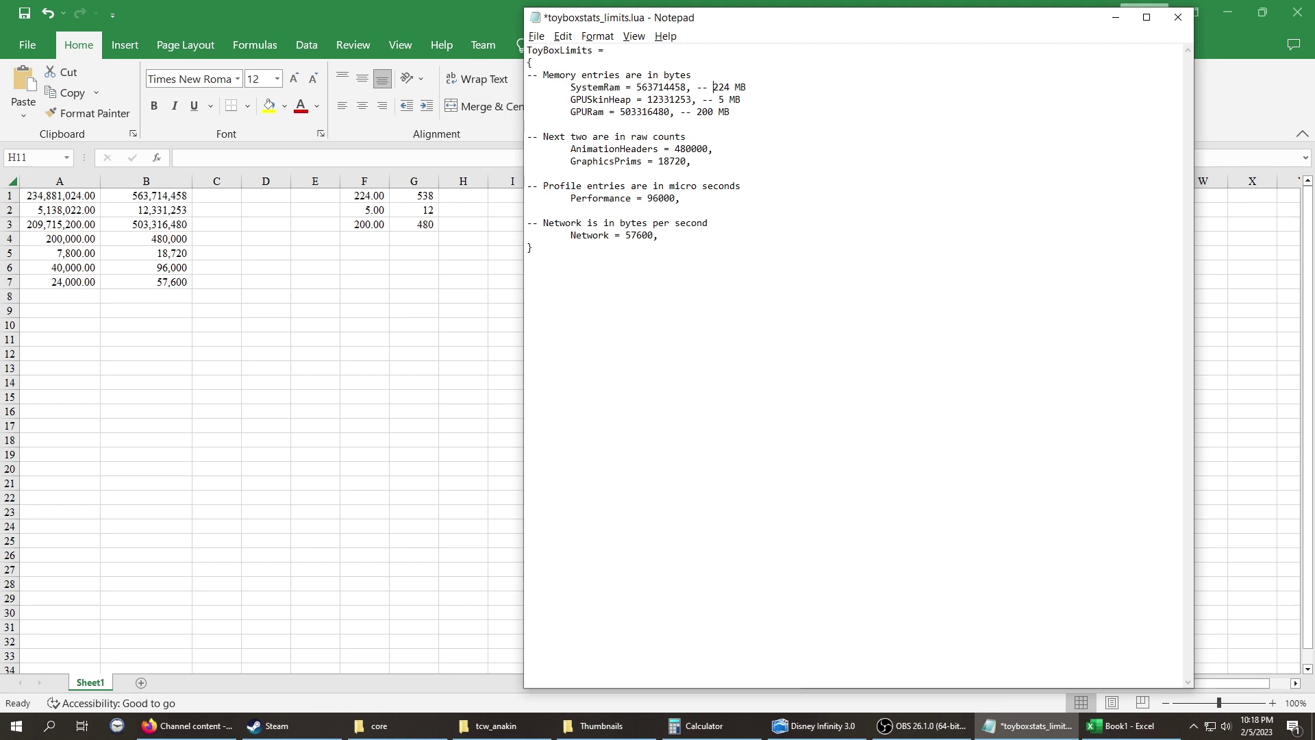
key(shift+Right)
key(shift+Right)
key(shift+Right)
text(538)
Change the GPUSkinHeap comment in the limits file to 12 MB
key(Down)
key(Left)
key(shift+Right)
text(12)
Change the GPURam comment to 480 MB and save the limits file
key(Down)
key(shift+Left)
key(shift+Left)
key(shift+Left)
text(480)
key(Up)
key(ctrl+s)
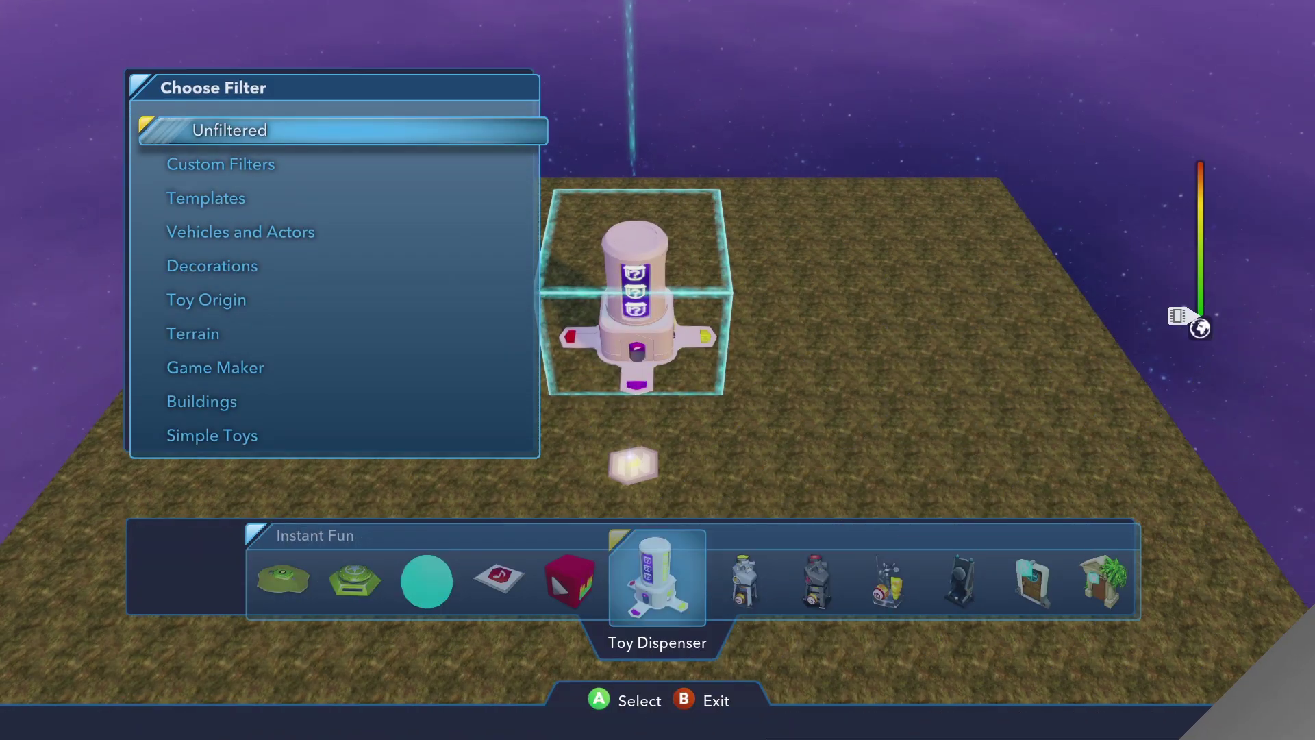
In Disney Infinity 3.0, filter the toy catalogue by Vehicles and Actors and browse to the Millennium Falcon among the flying vehicles
key(Down)
key(Down)
key(Down)
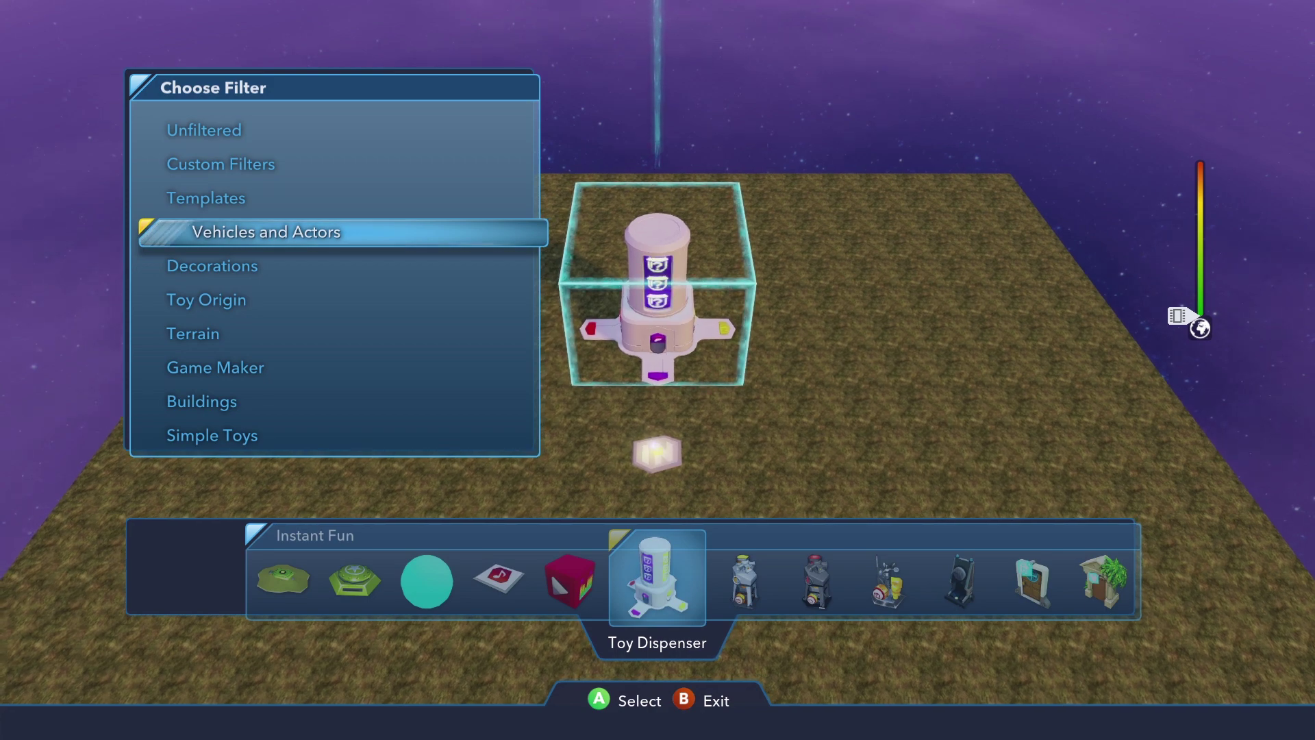
key(Return)
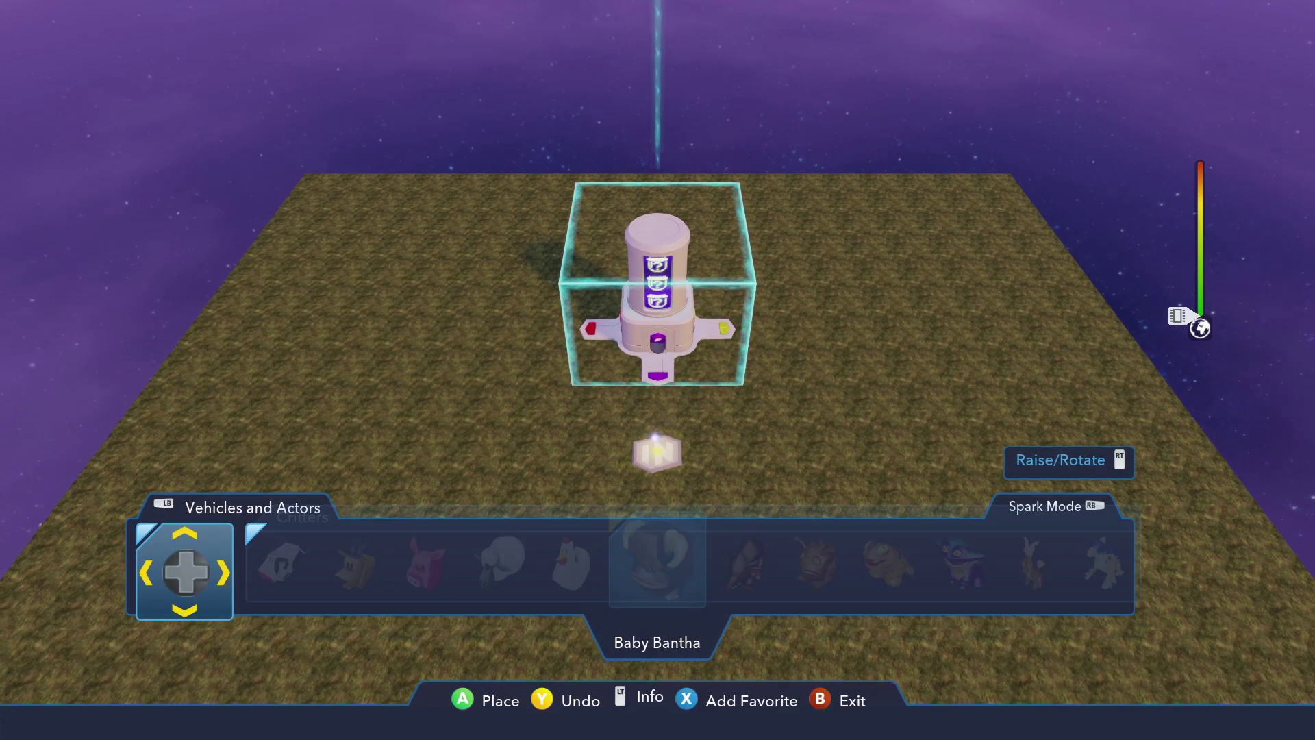
key(Down)
key(Up)
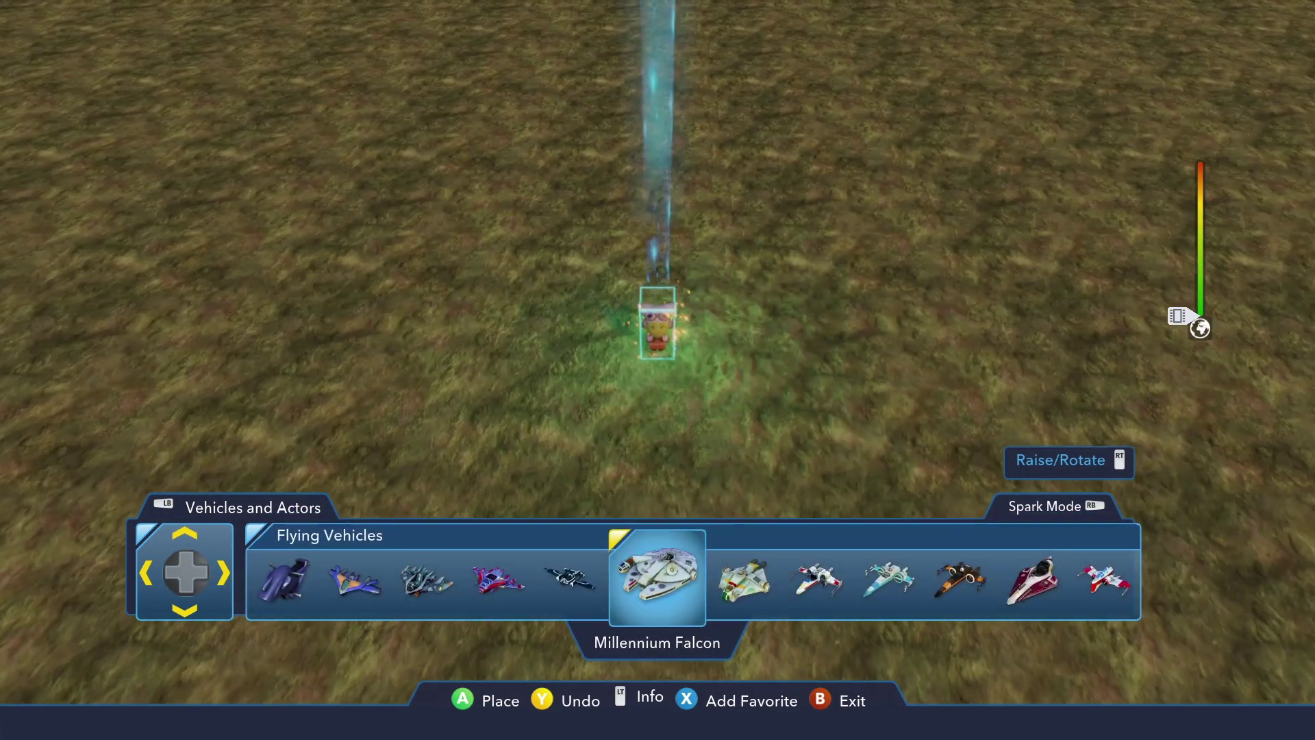
Reset the toy catalogue filter to Unfiltered and choose the AT-ST from Ground Vehicles
key(q)
key(Up)
key(Up)
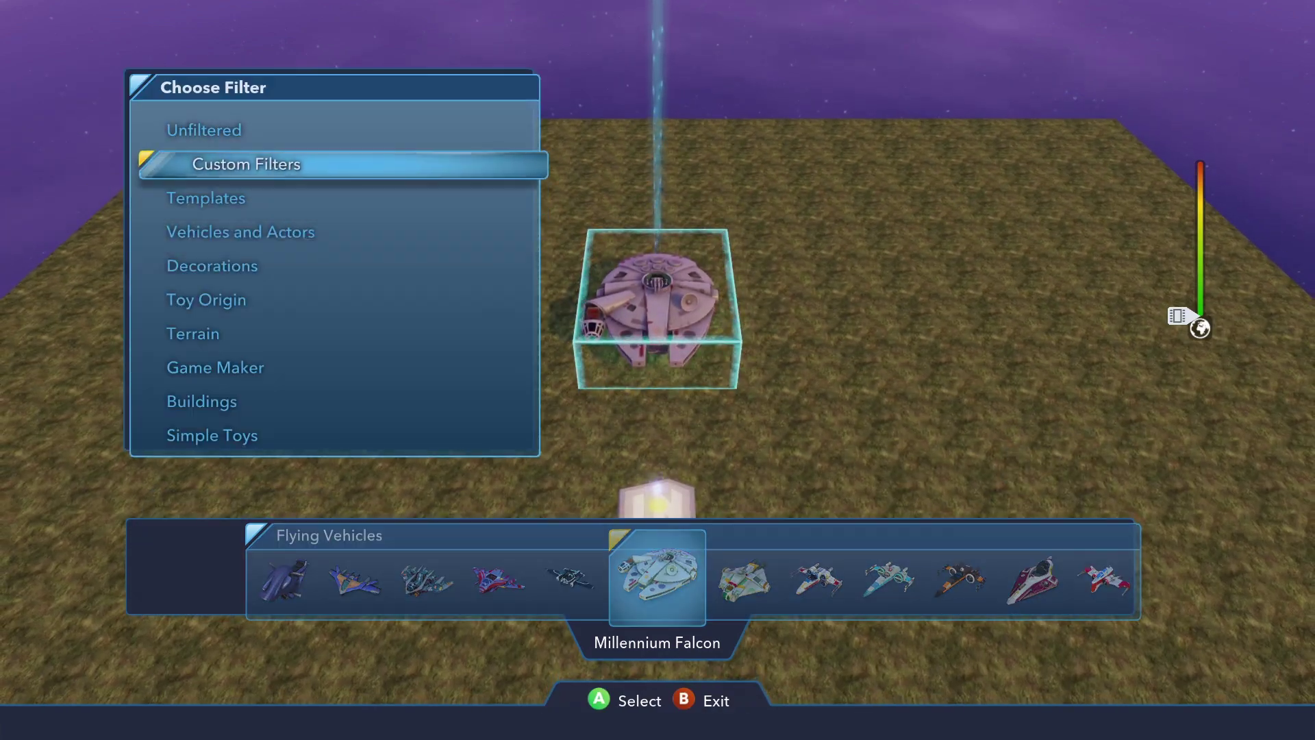
key(Up)
key(Return)
key(Down)
key(Left)
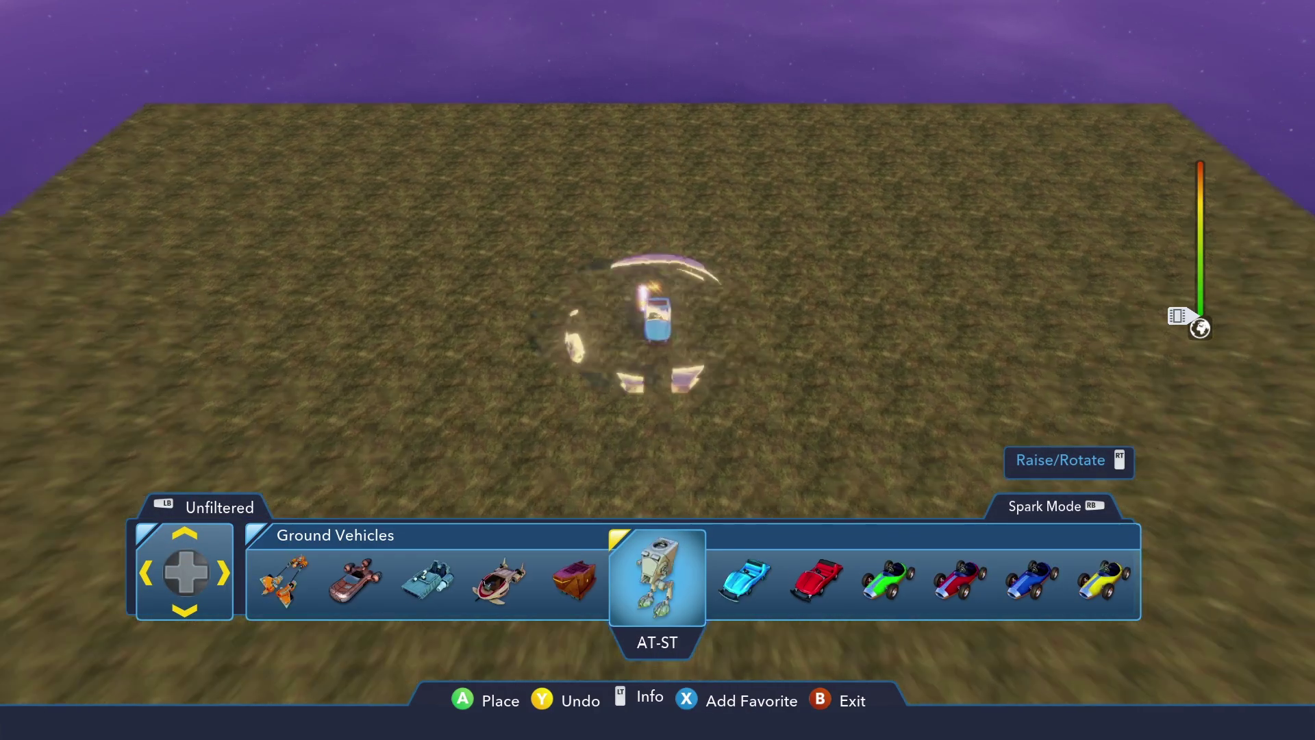
Place rows of AT-ST walkers across the terrain block until the meter is full, and leave the toy editor
key(a)
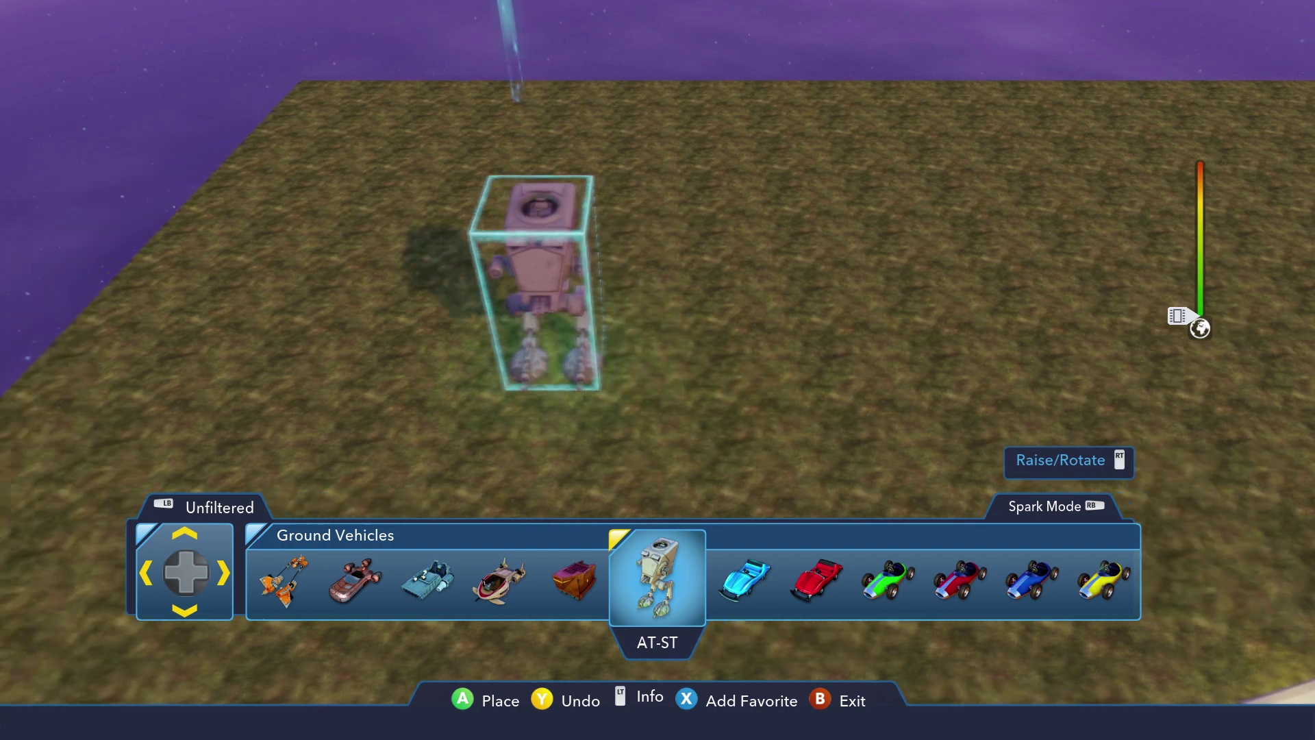
key(Return)
key(d)
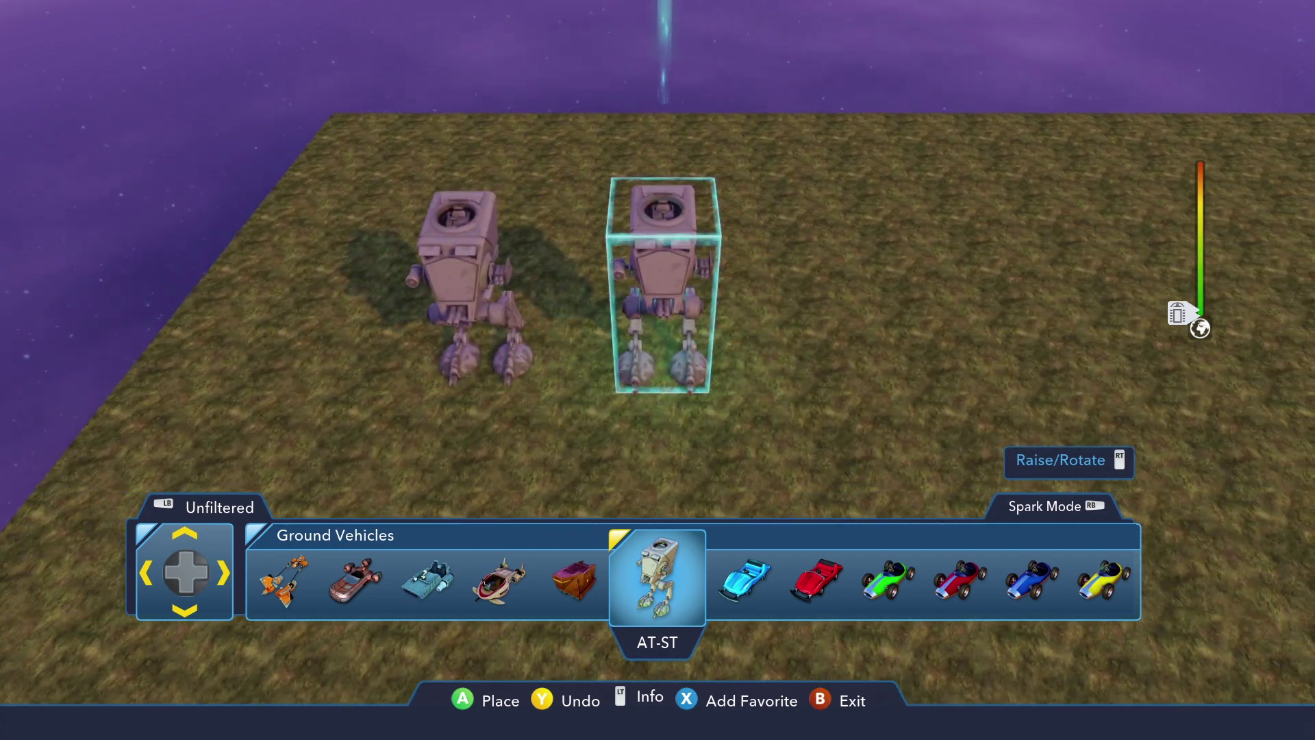
key(Return)
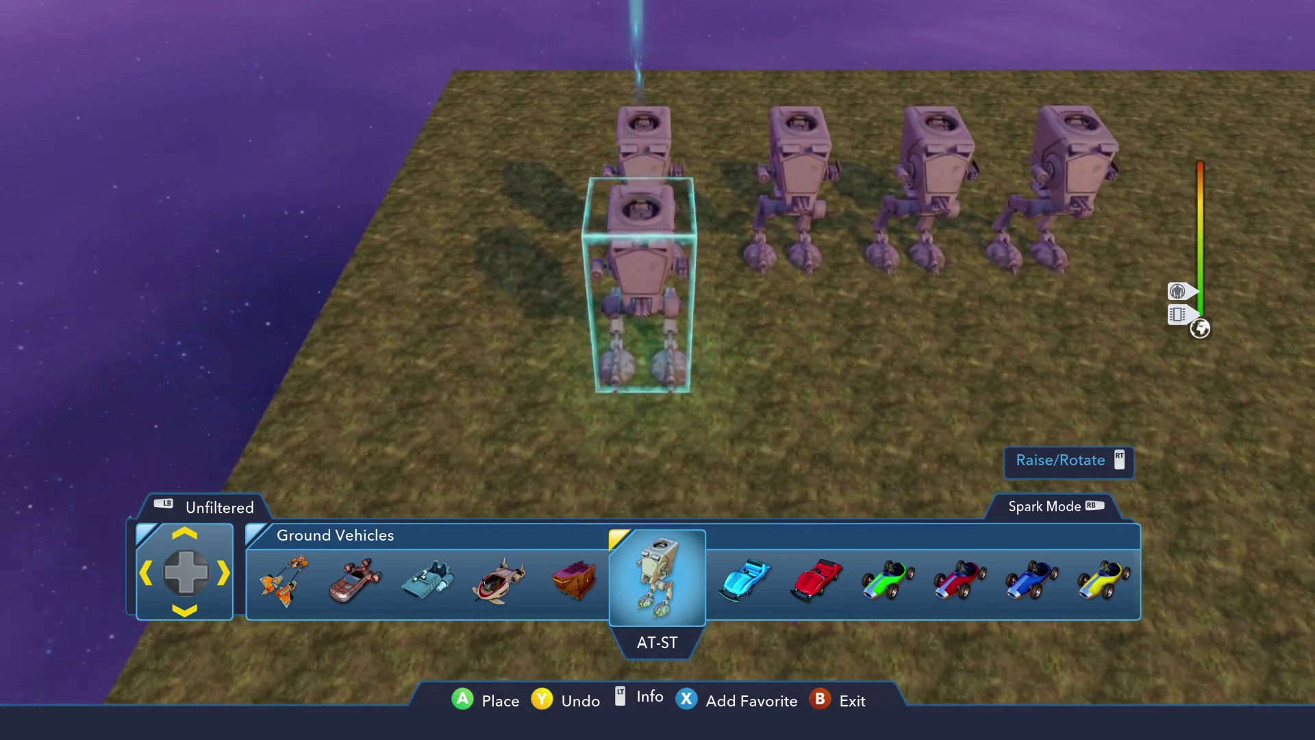
key(a)
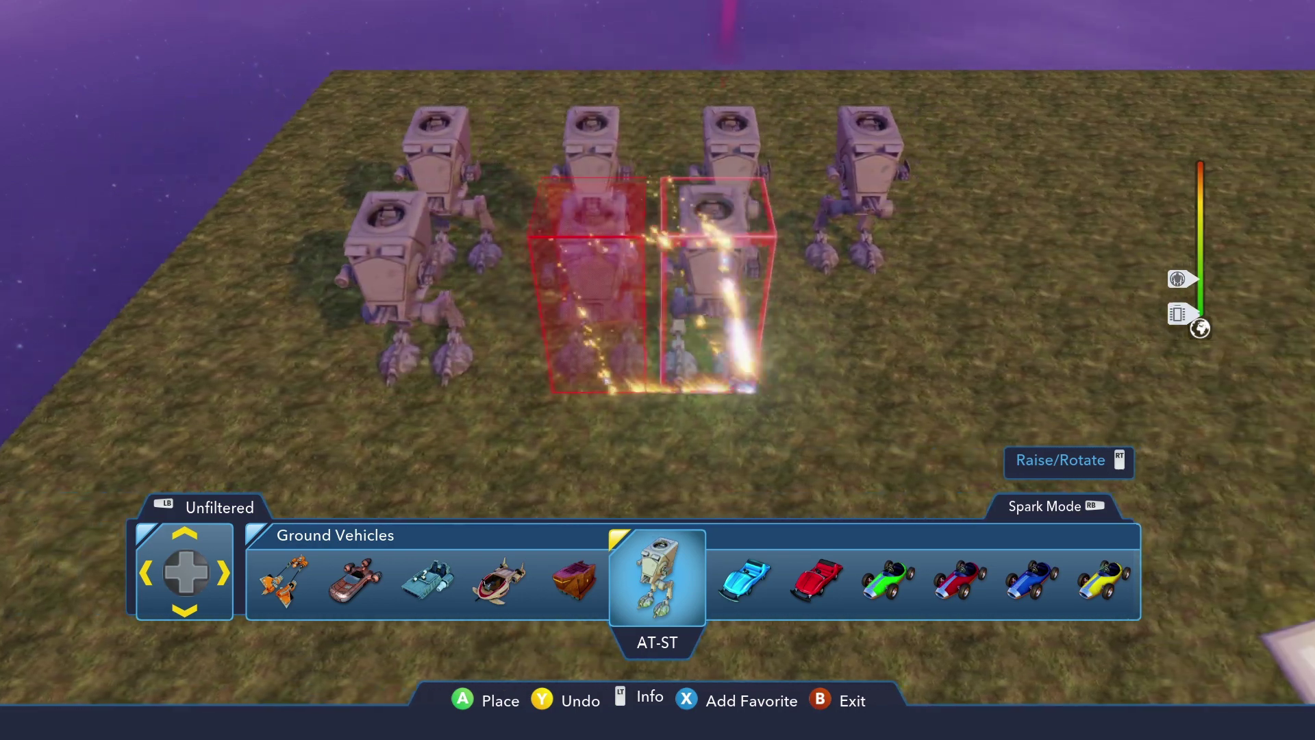
key(a)
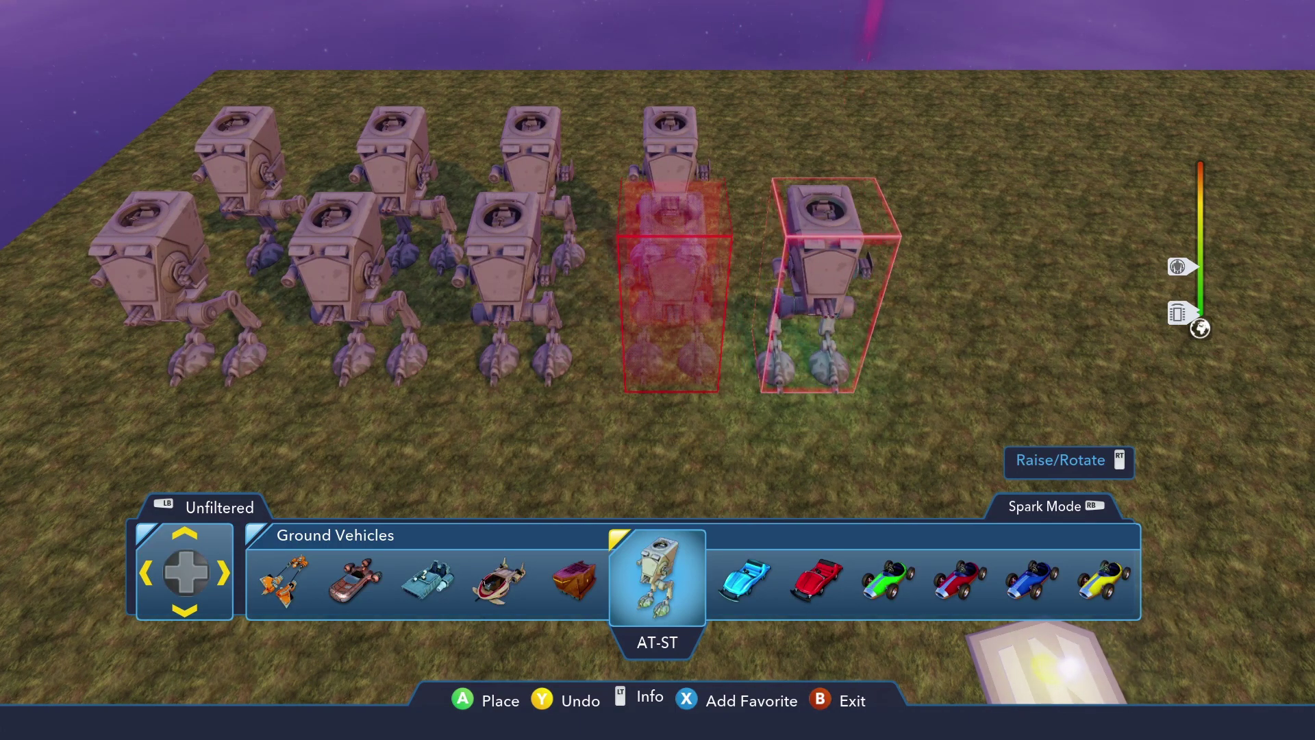
key(a)
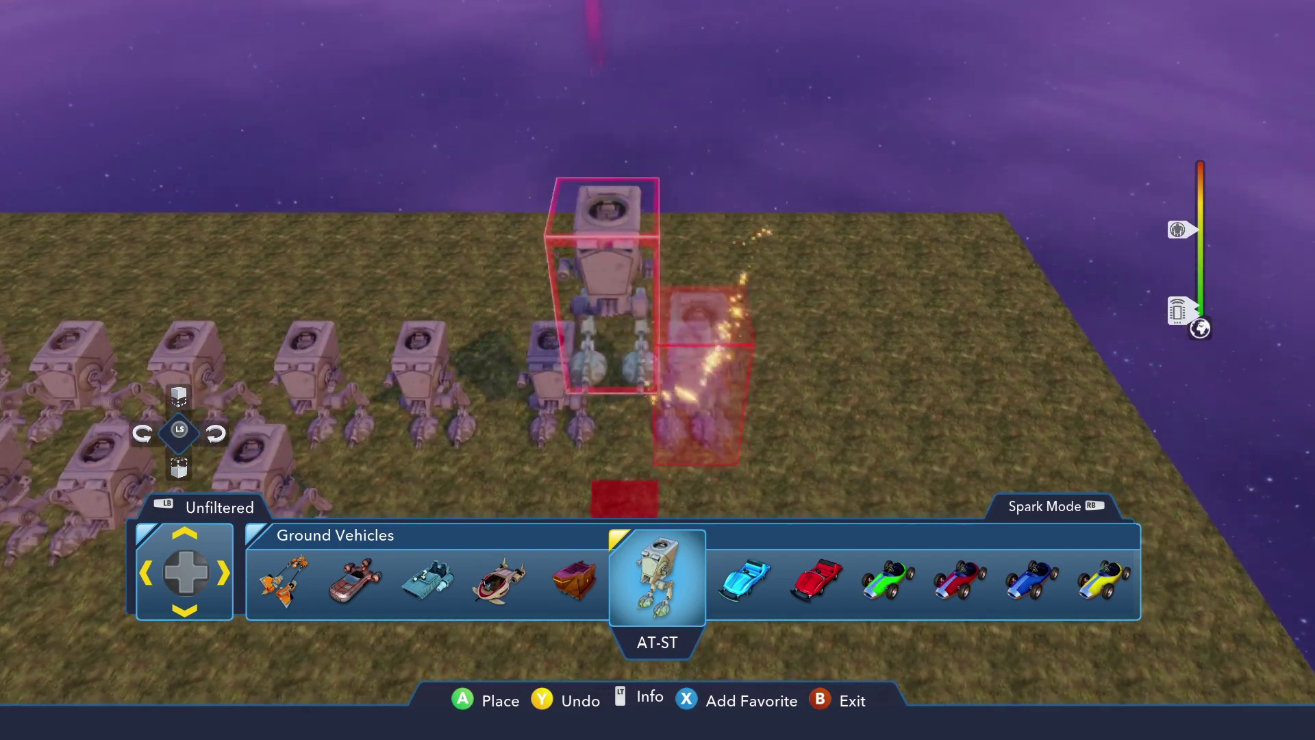
key(a)
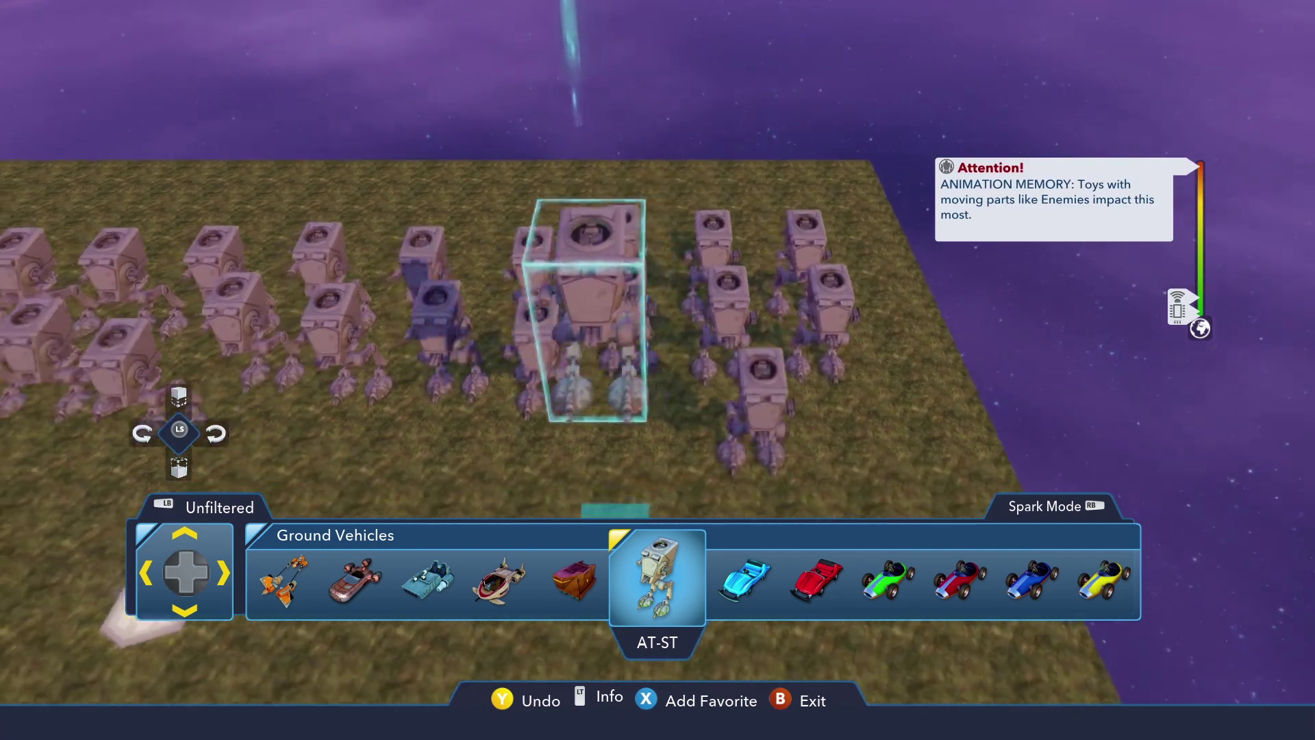
key(Escape)
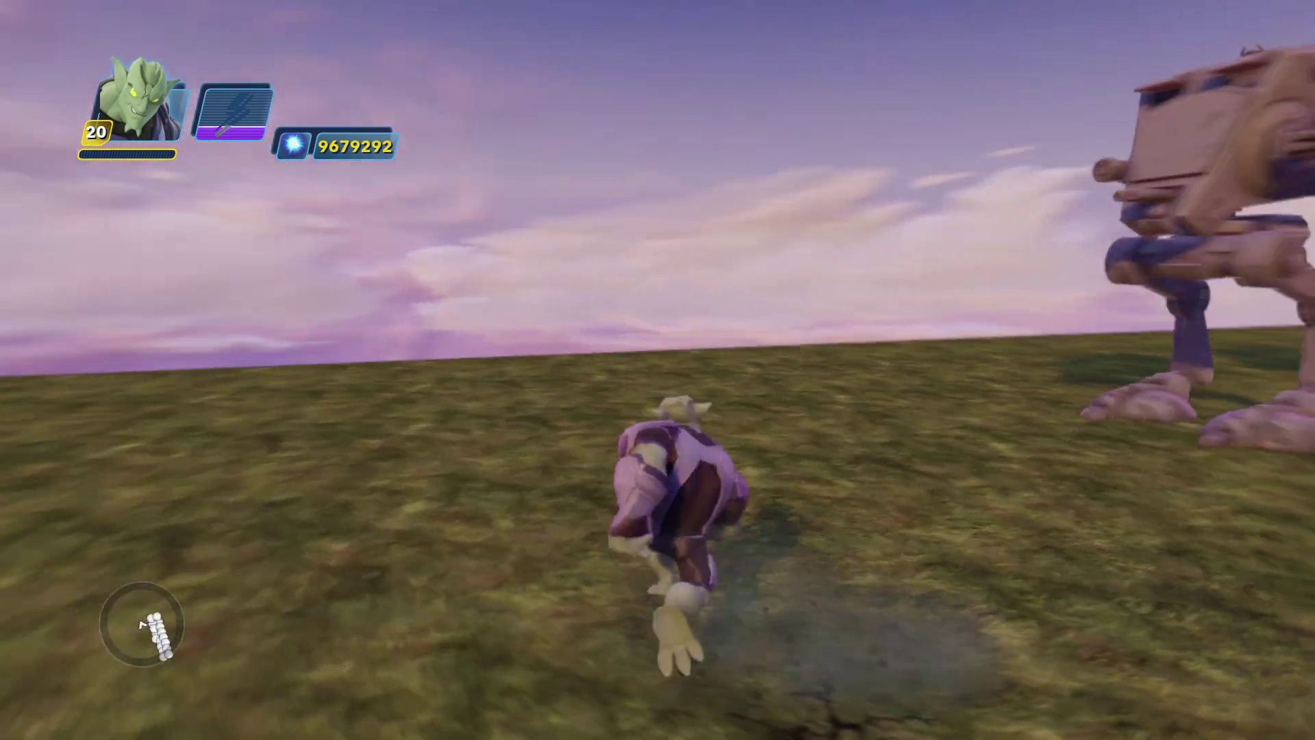
Run and jump around the placed AT-ST walkers to check how the toy box performs
key(d)
key(a)
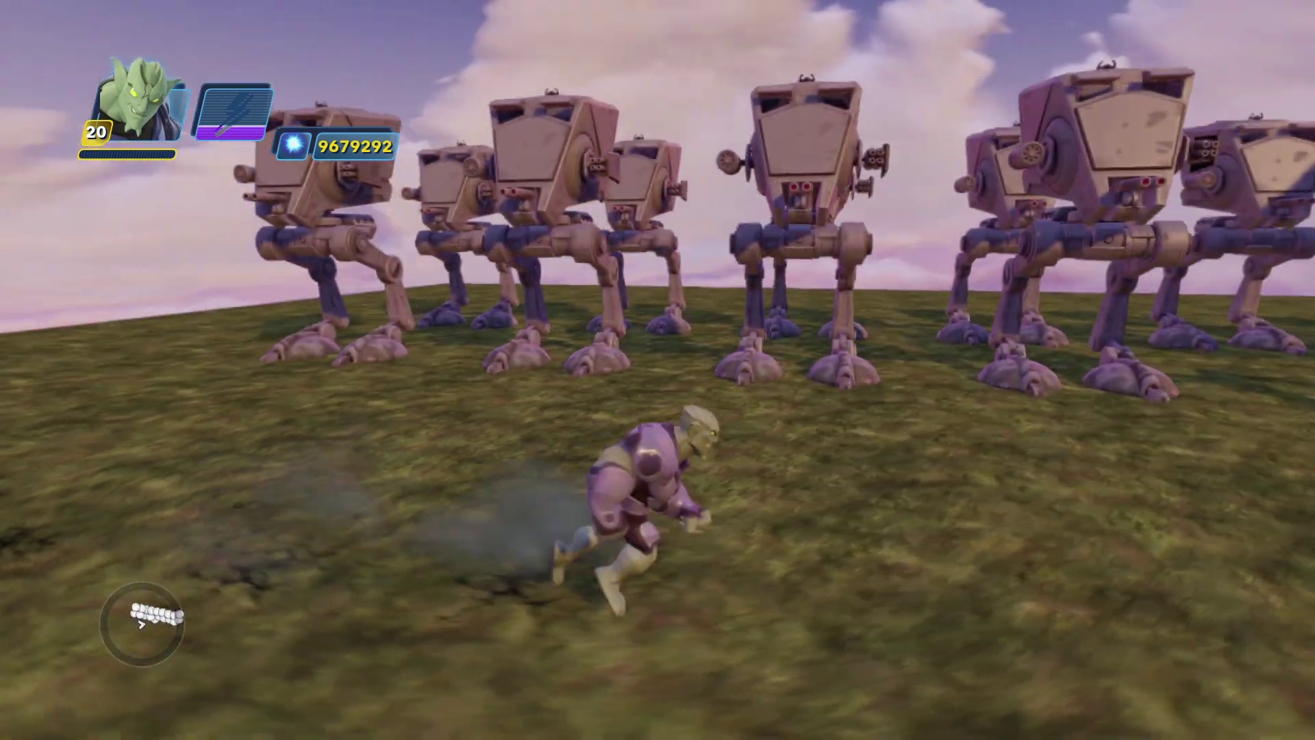
key(d)
key(d)
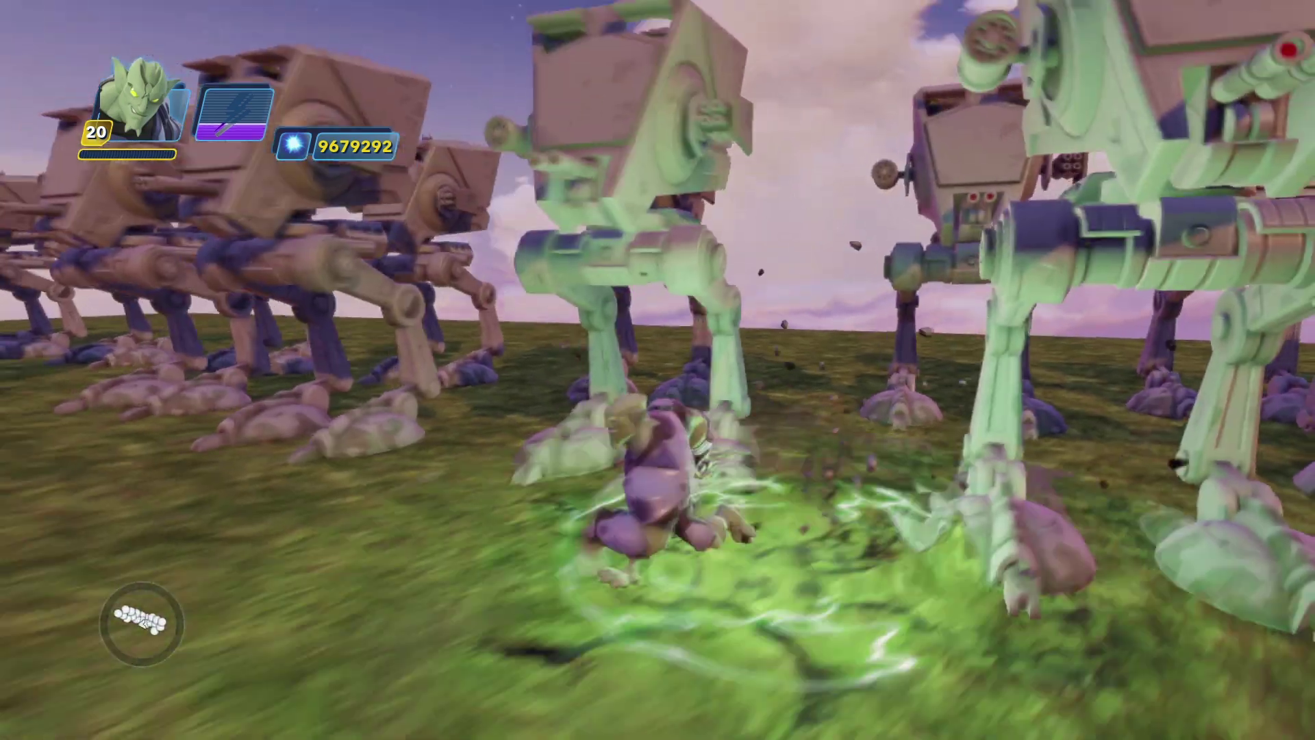
key(space)
key(space)
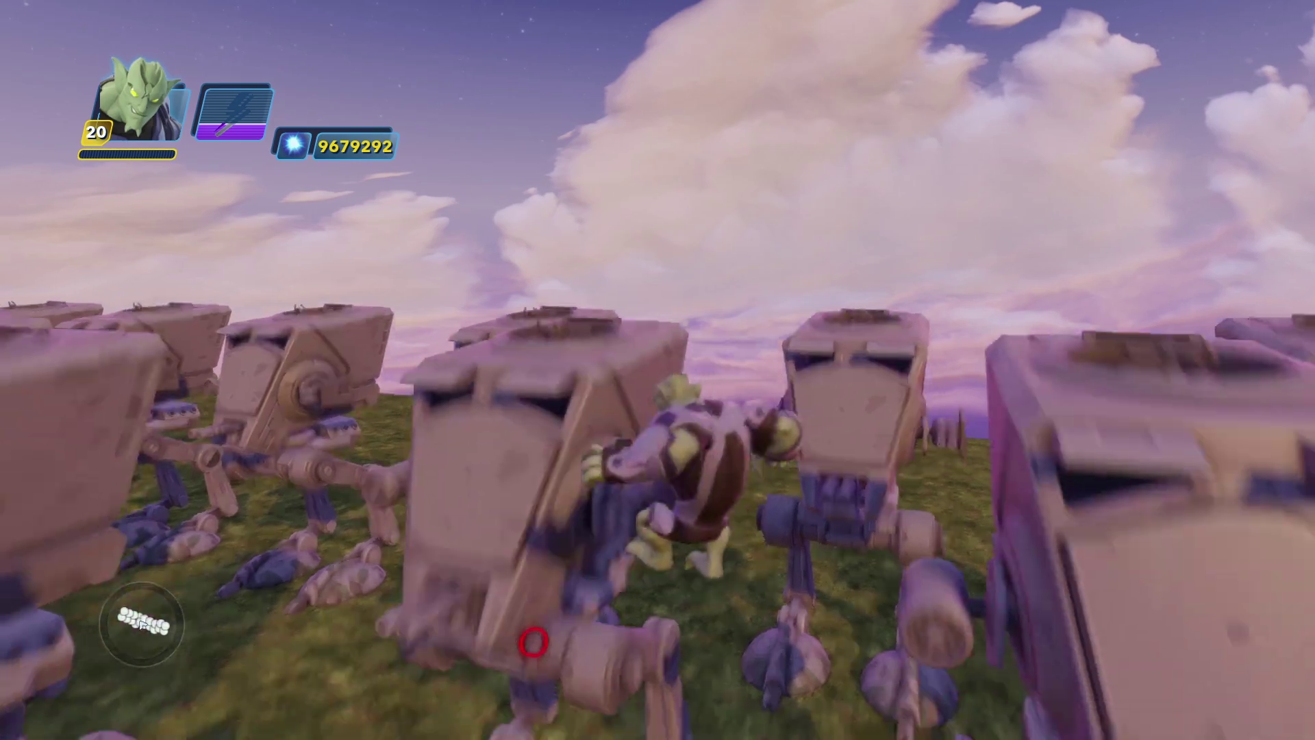
key(space)
key(space)
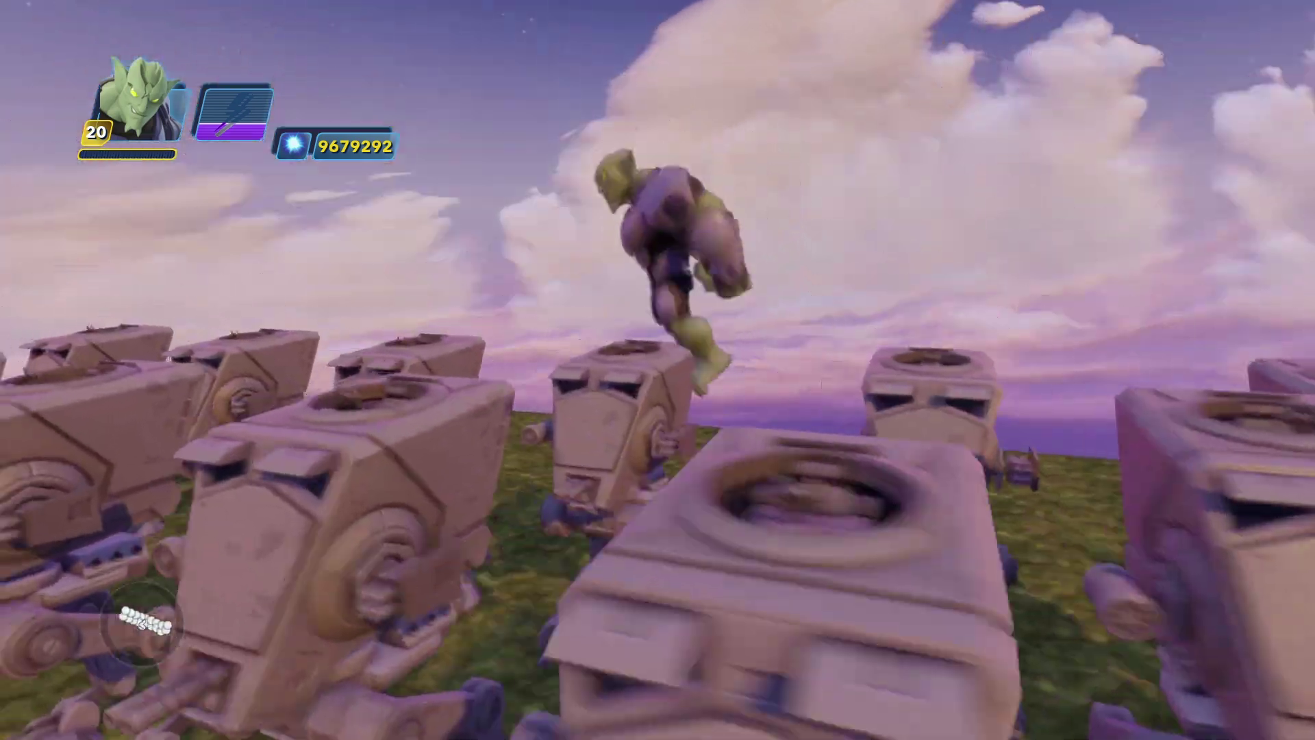
key(space)
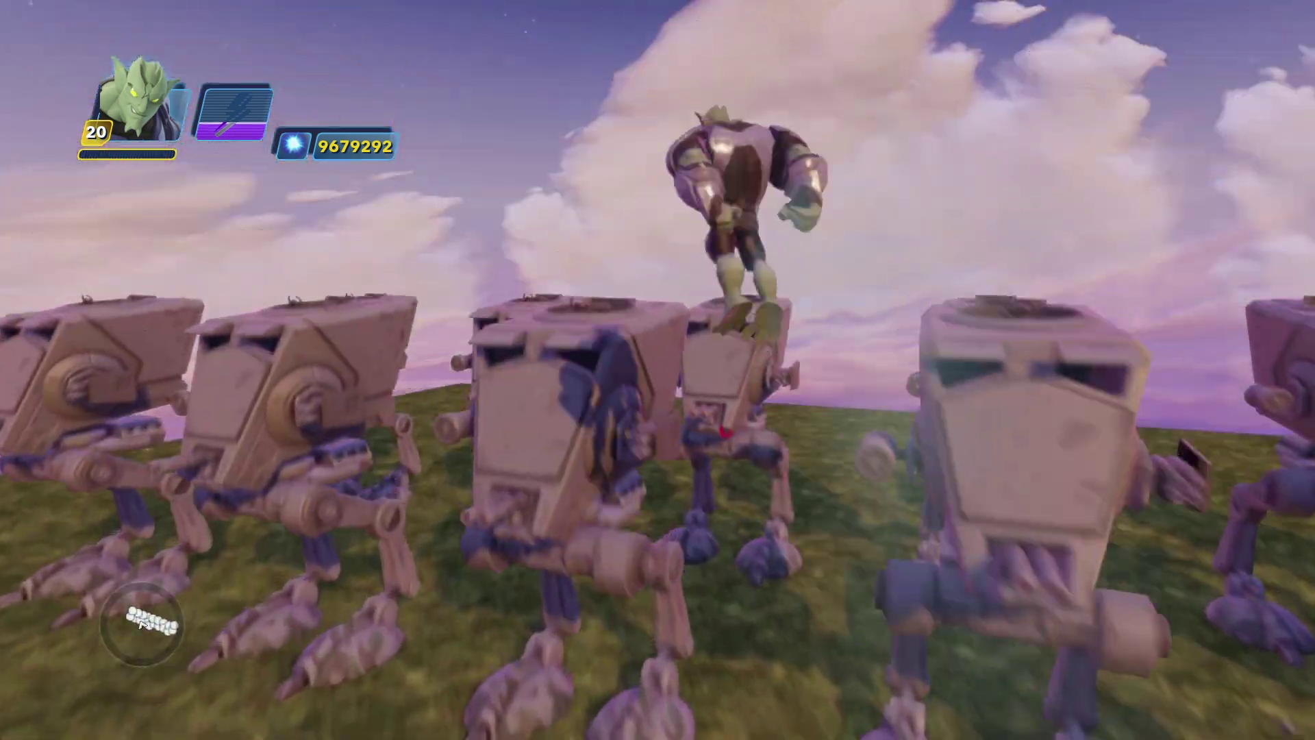
key(d)
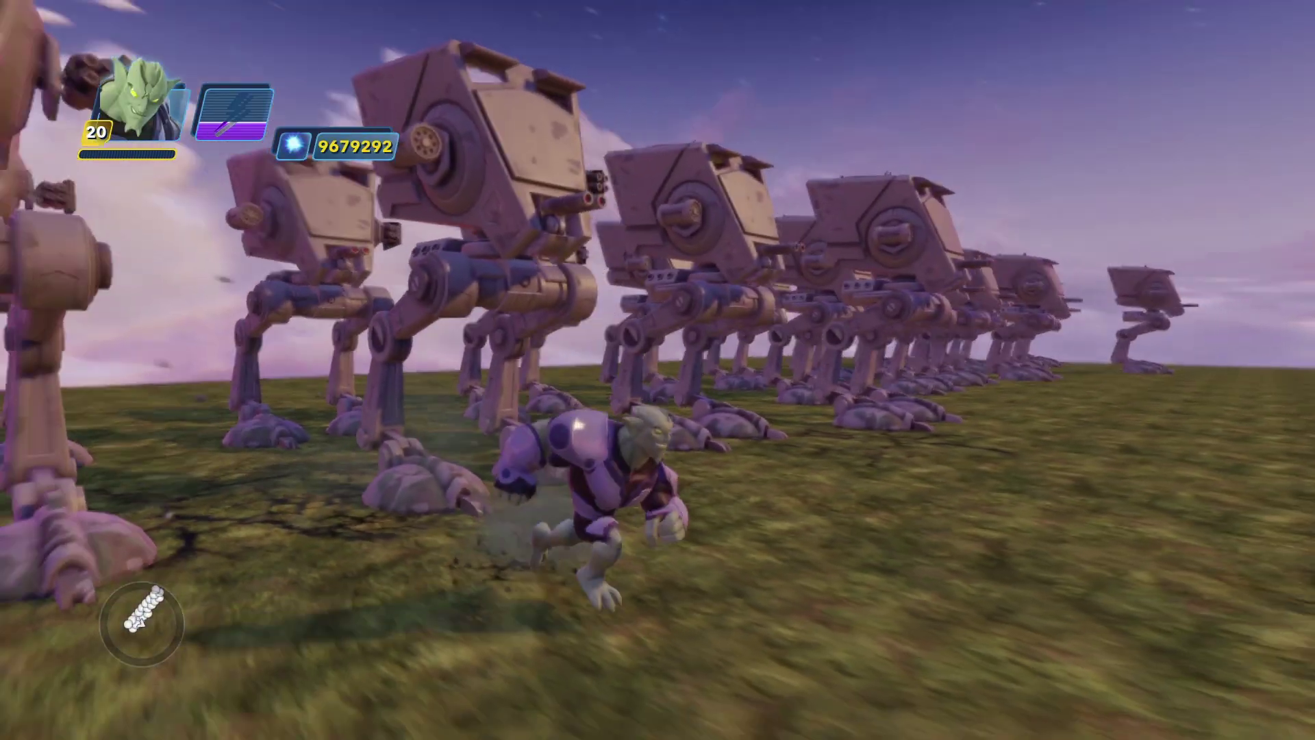
key(w)
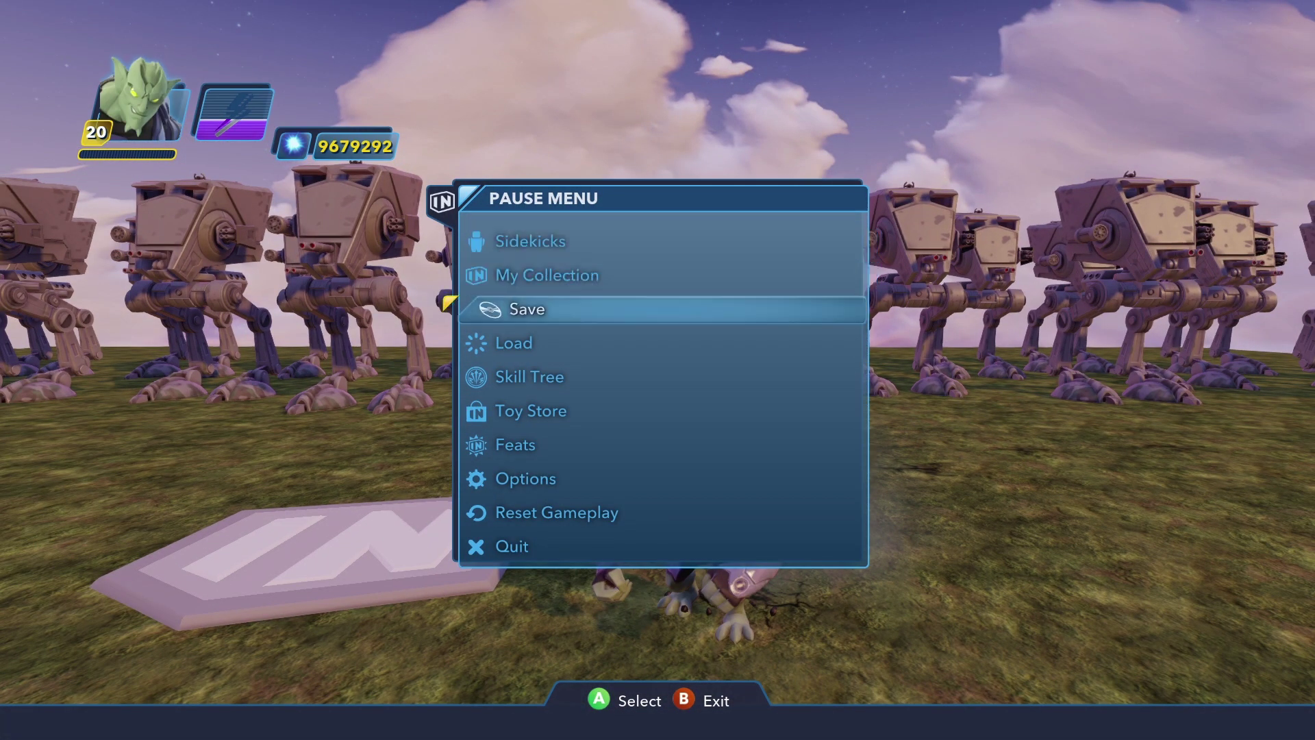
Load the saved toy box CVII Overworld and continue with the Green Goblin loadout
key(Return)
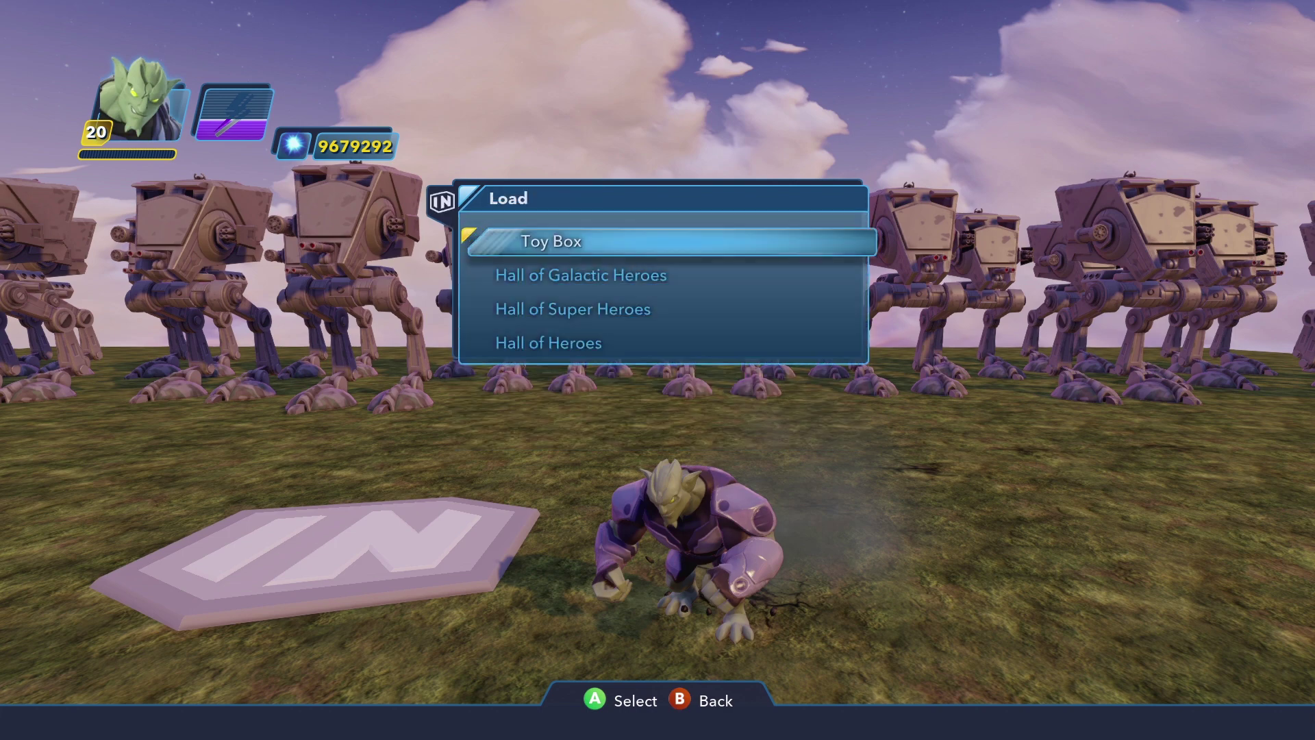
key(Down)
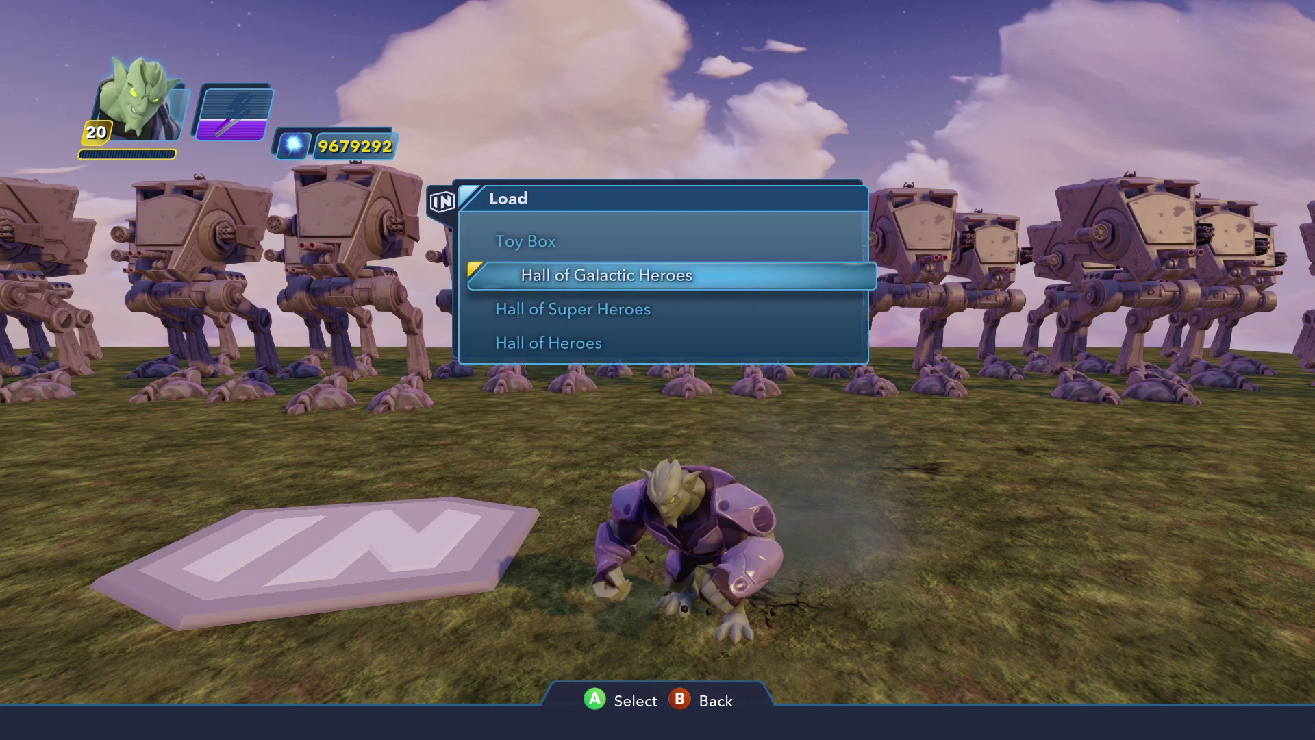
key(Up)
key(Return)
key(Down)
key(Return)
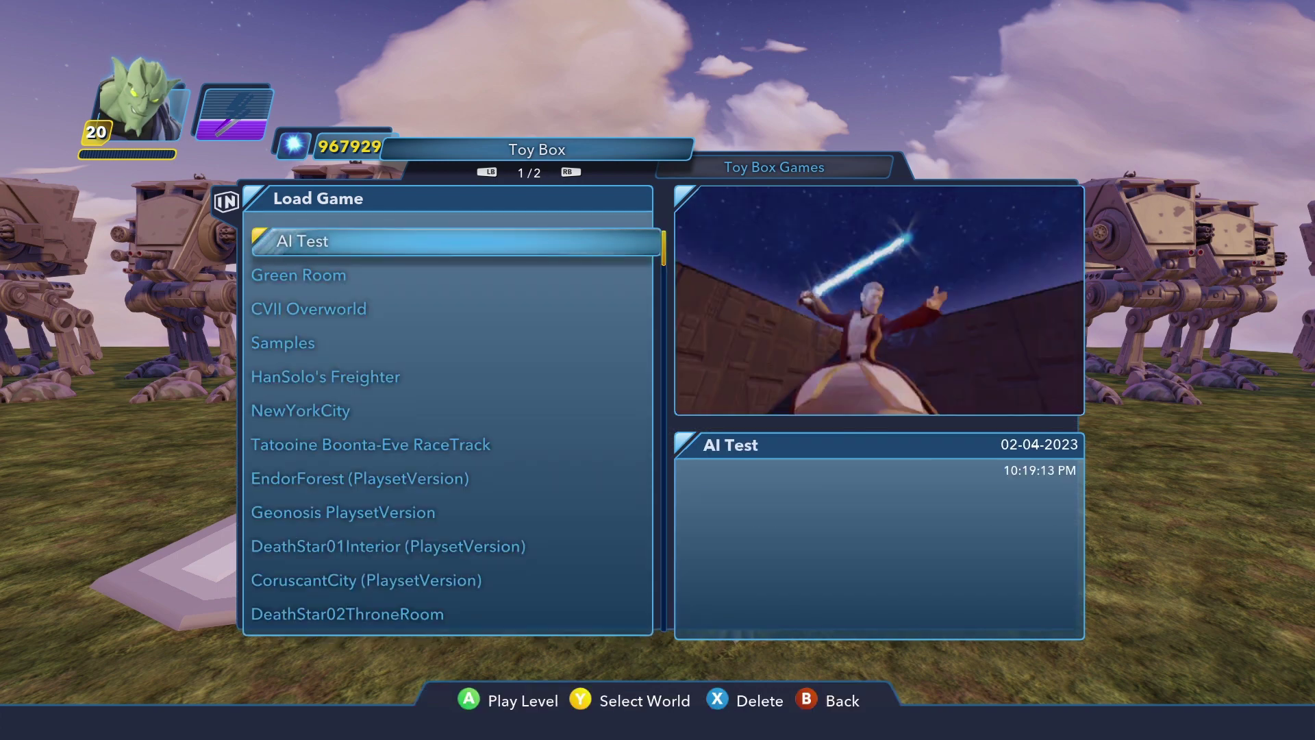
key(Down)
key(Down)
key(Return)
key(Return)
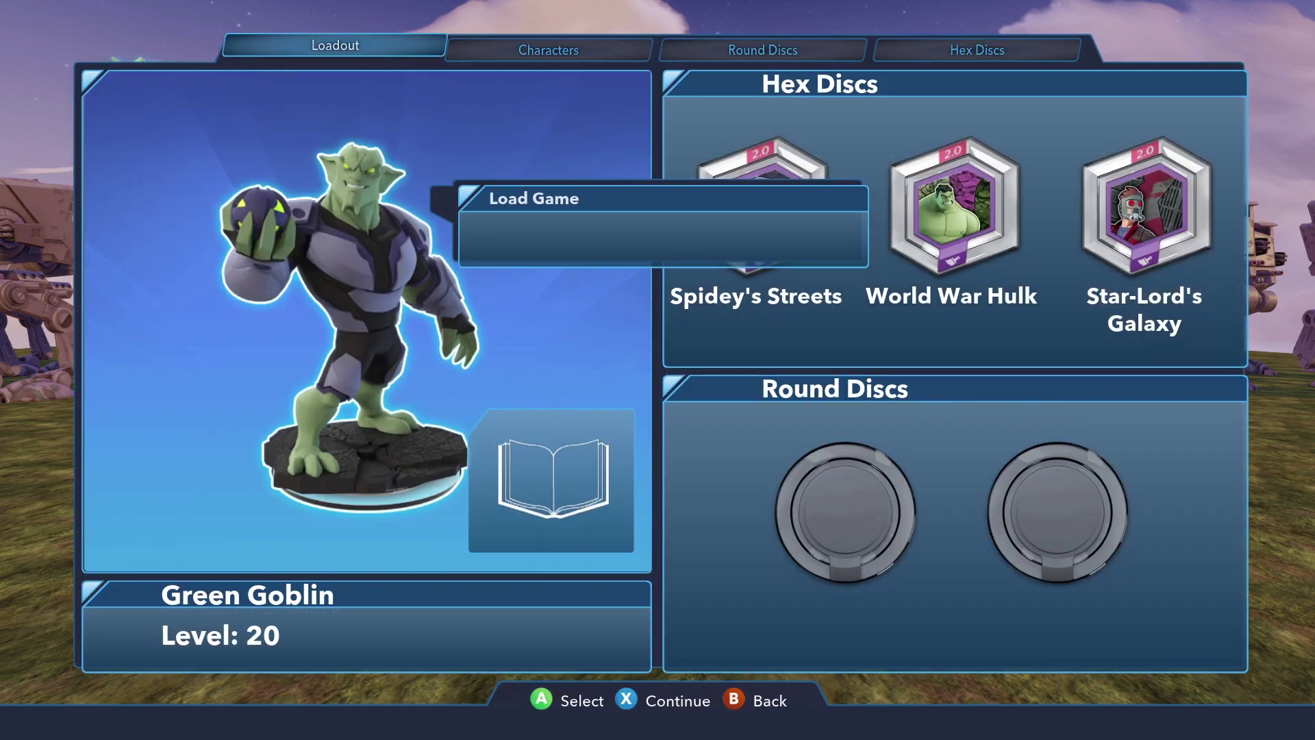
key(x)
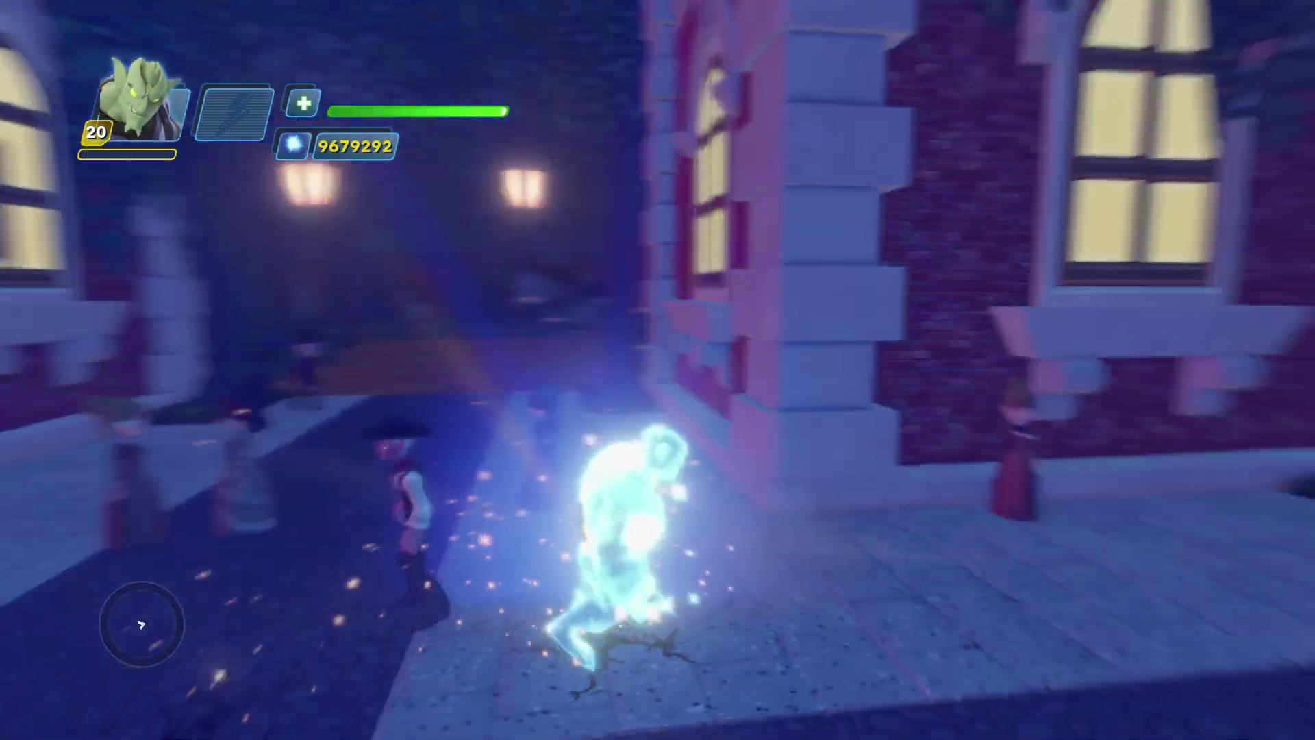
Explore the loaded world's streets and buildings and check its resource meter in the toy editor
key(Return)
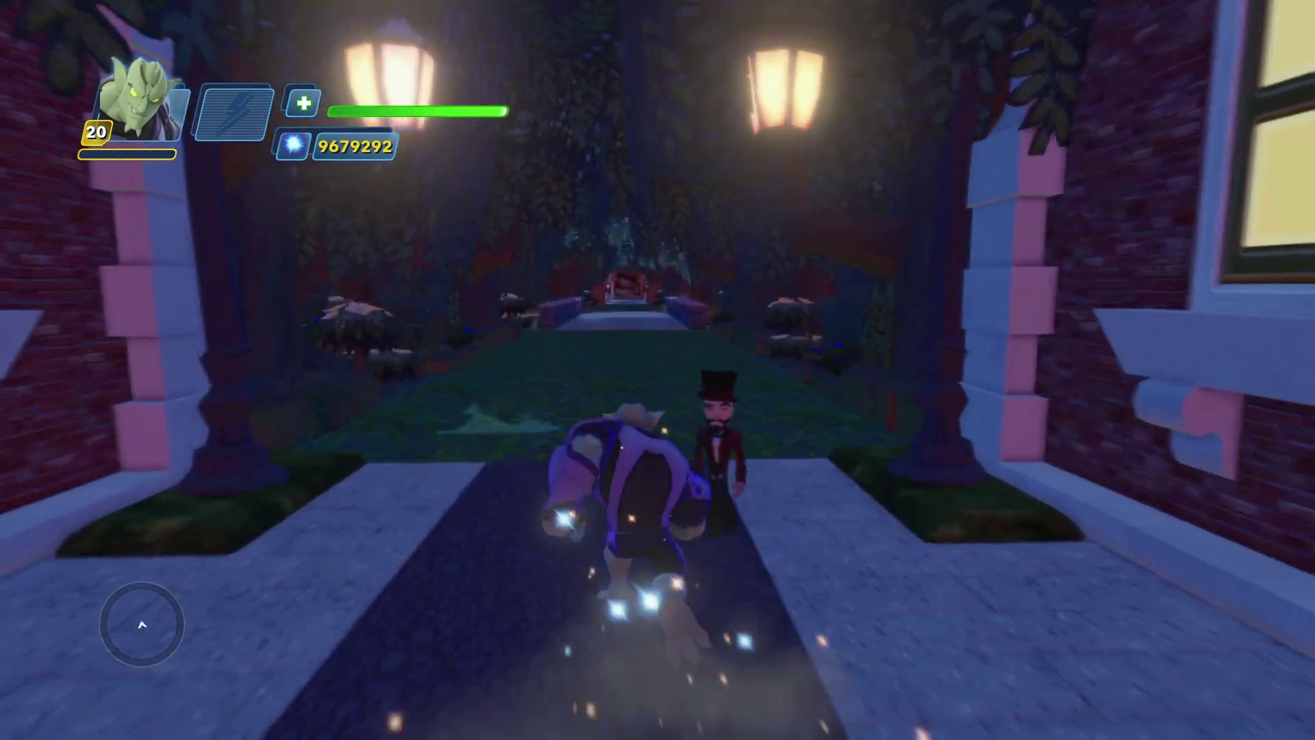
key(w)
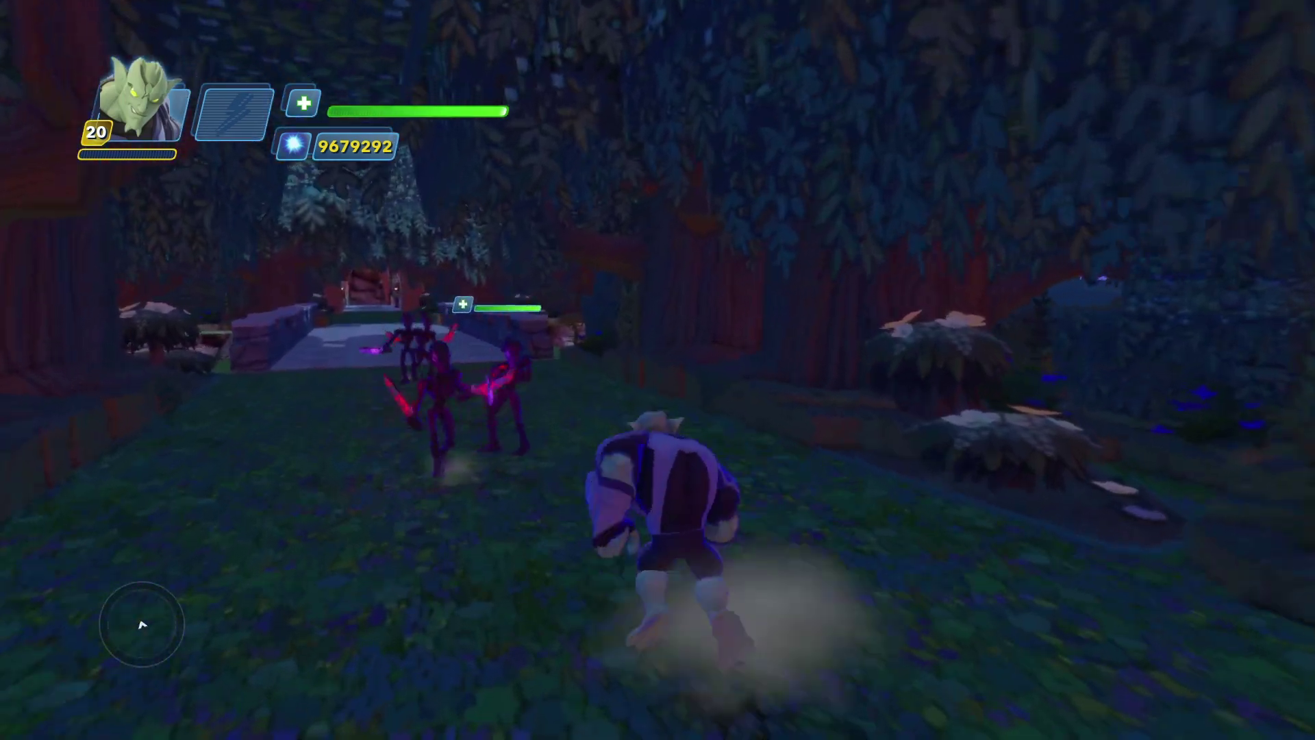
key(space)
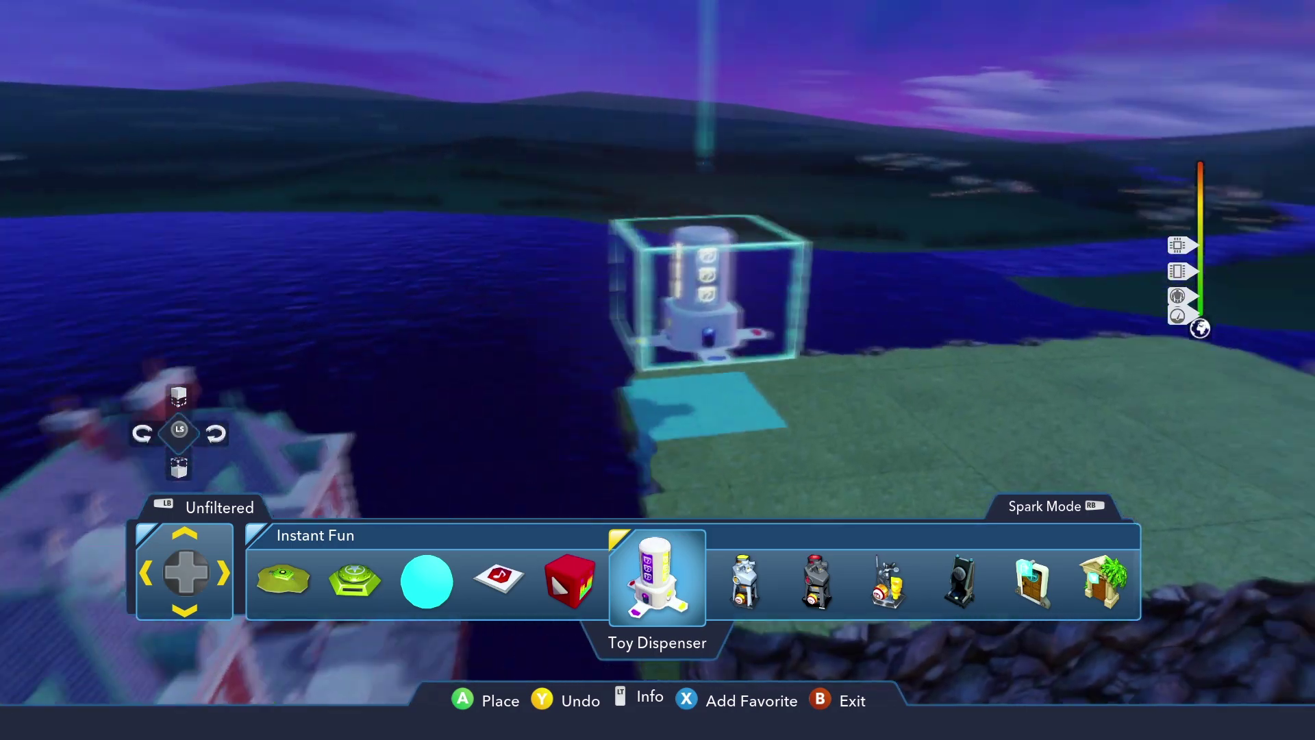
key(Escape)
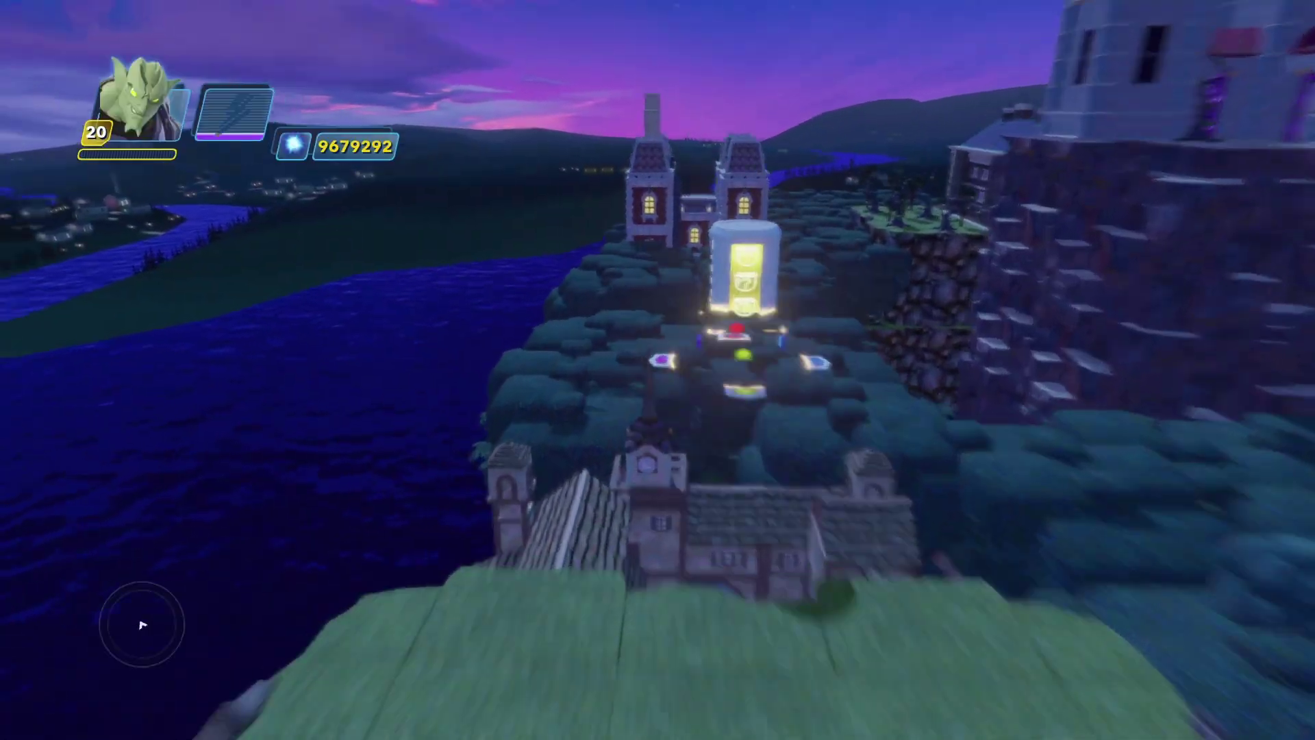
key(w)
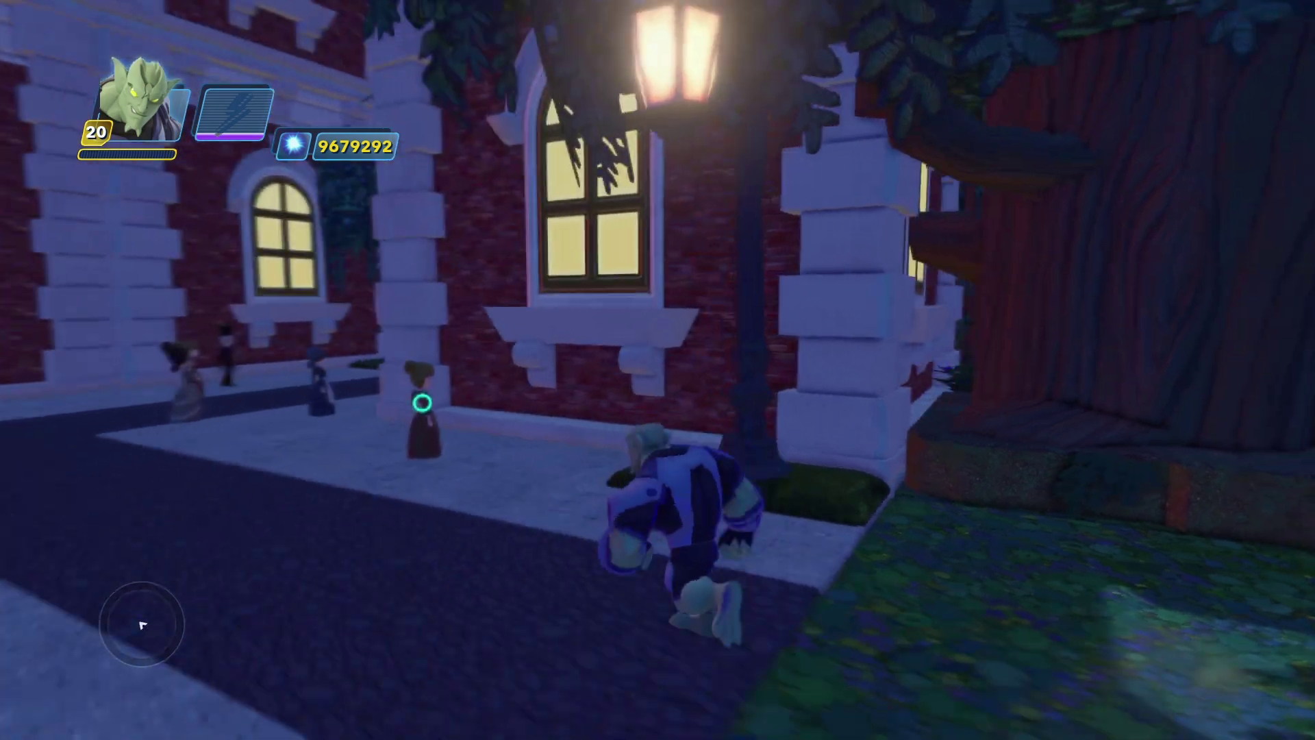
key(w)
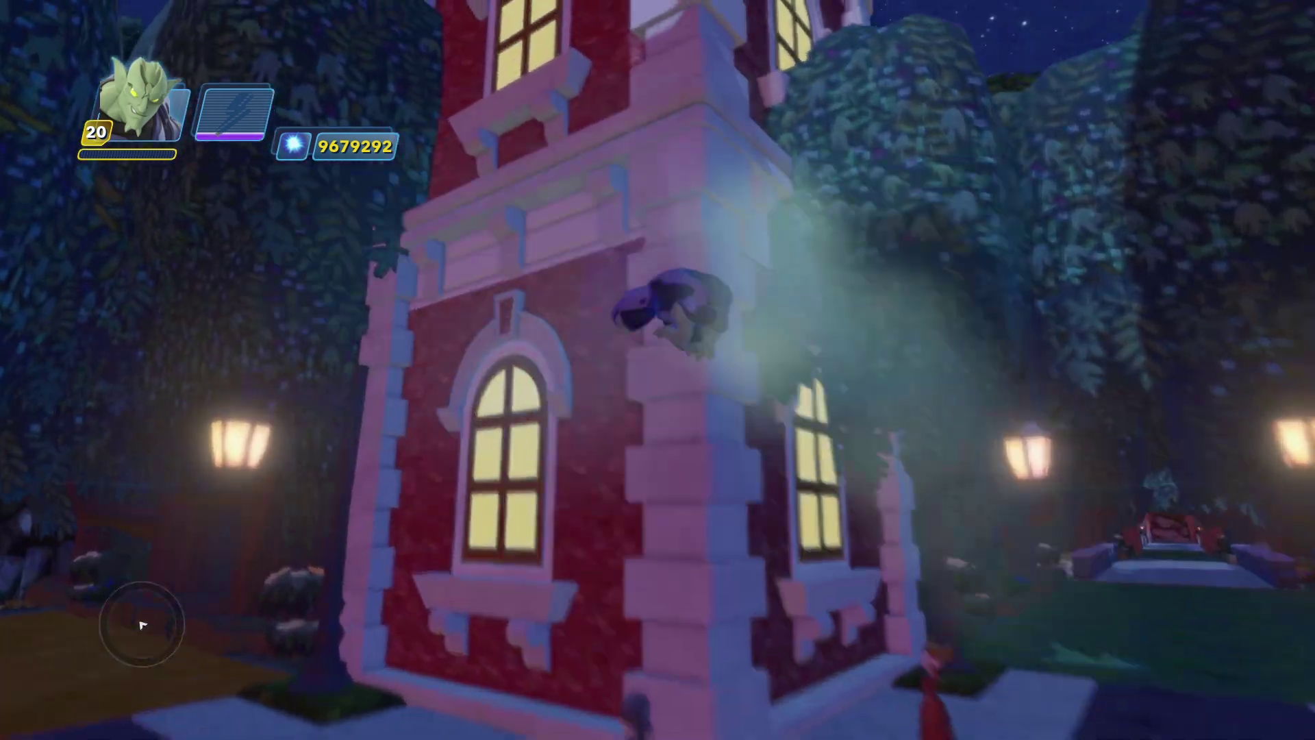
key(w)
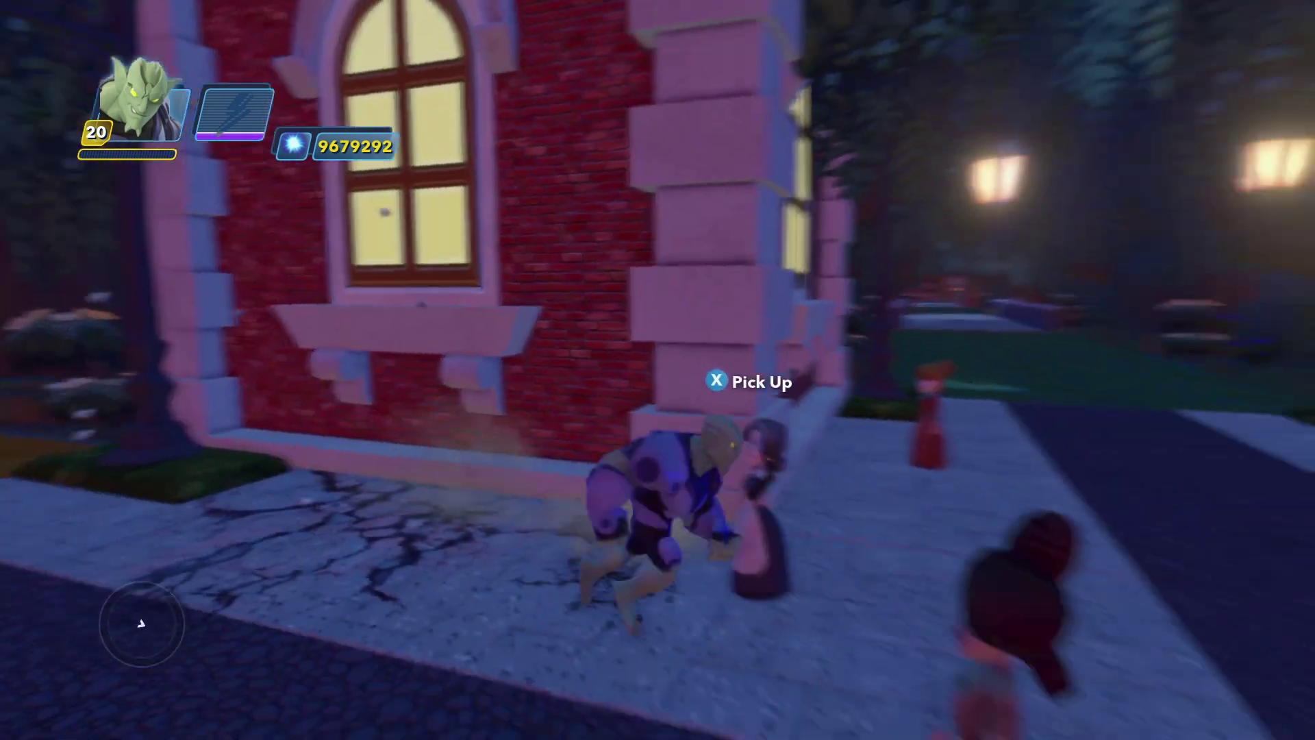